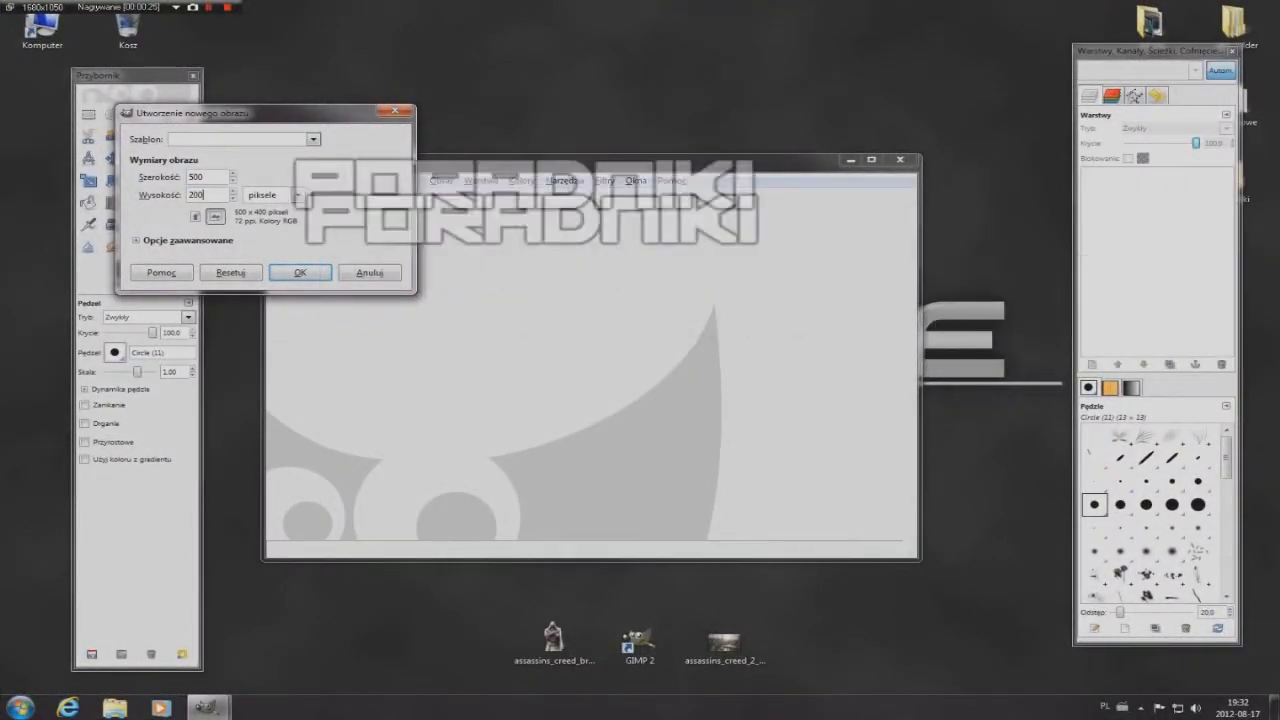
{"action": "key", "text": "Return"}
{"action": "left_click", "coordinate": [724, 645]}
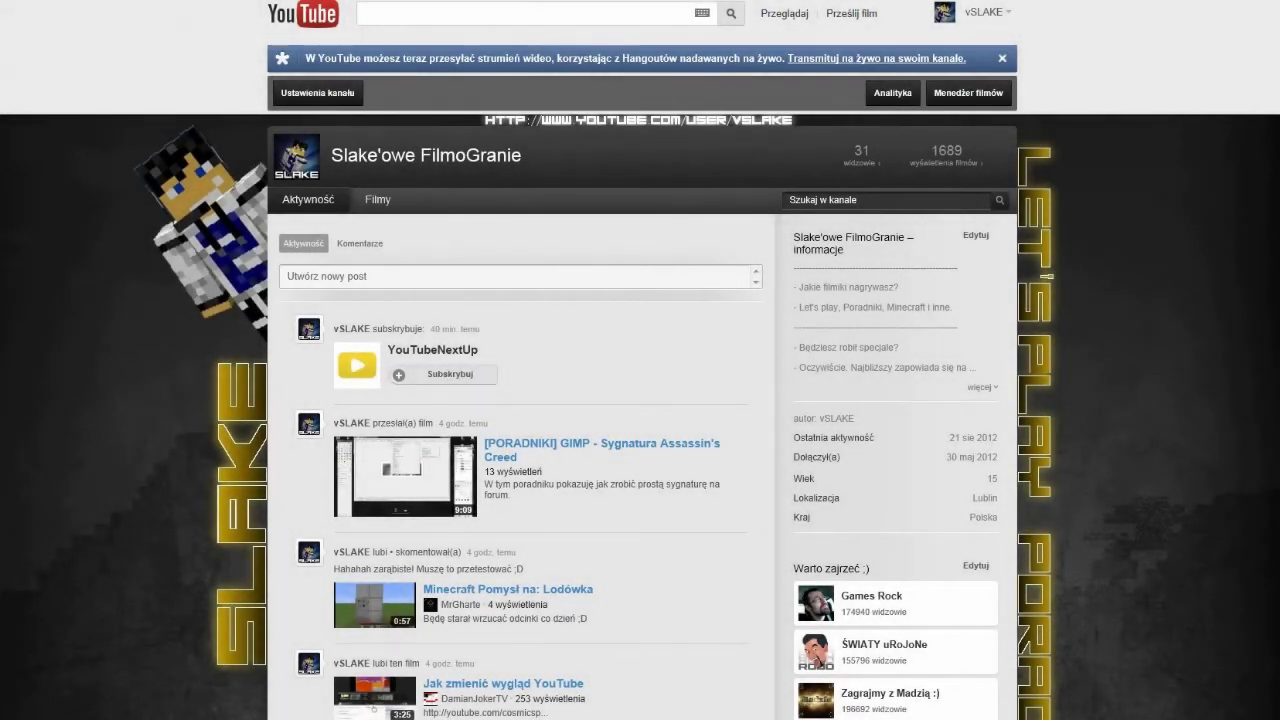
- Examine the YouTube channel page's custom background, plus the background options and colour palette in the channel's appearance settings
{"action": "scroll", "coordinate": [640, 400], "scroll_direction": "down", "scroll_amount": 2}
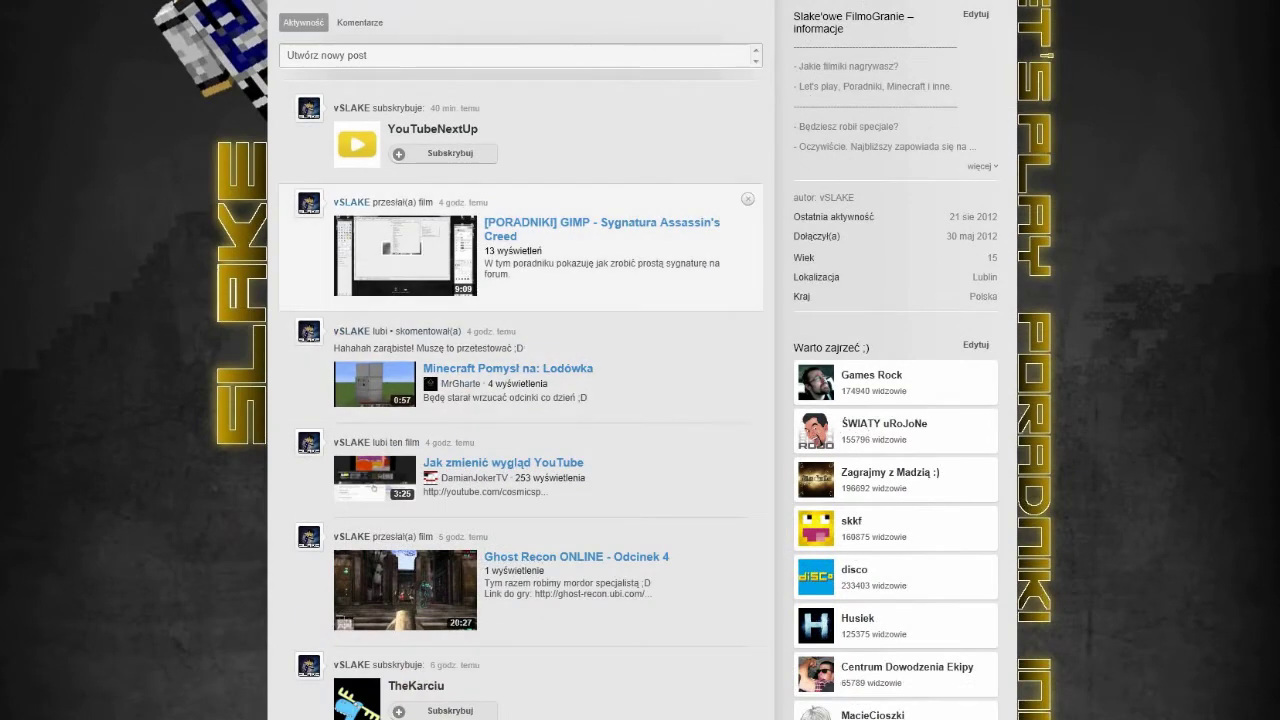
{"action": "scroll", "coordinate": [640, 400], "scroll_direction": "up", "scroll_amount": 2}
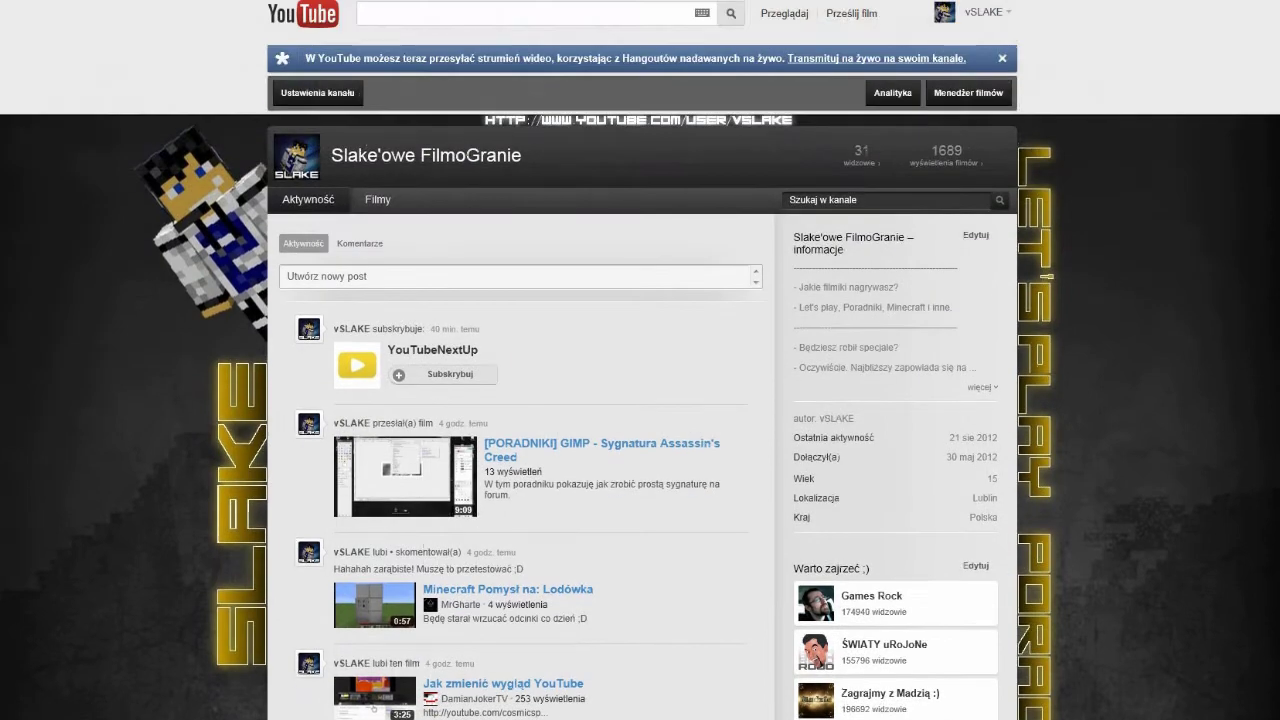
{"action": "scroll", "coordinate": [640, 400], "scroll_direction": "down", "scroll_amount": 4}
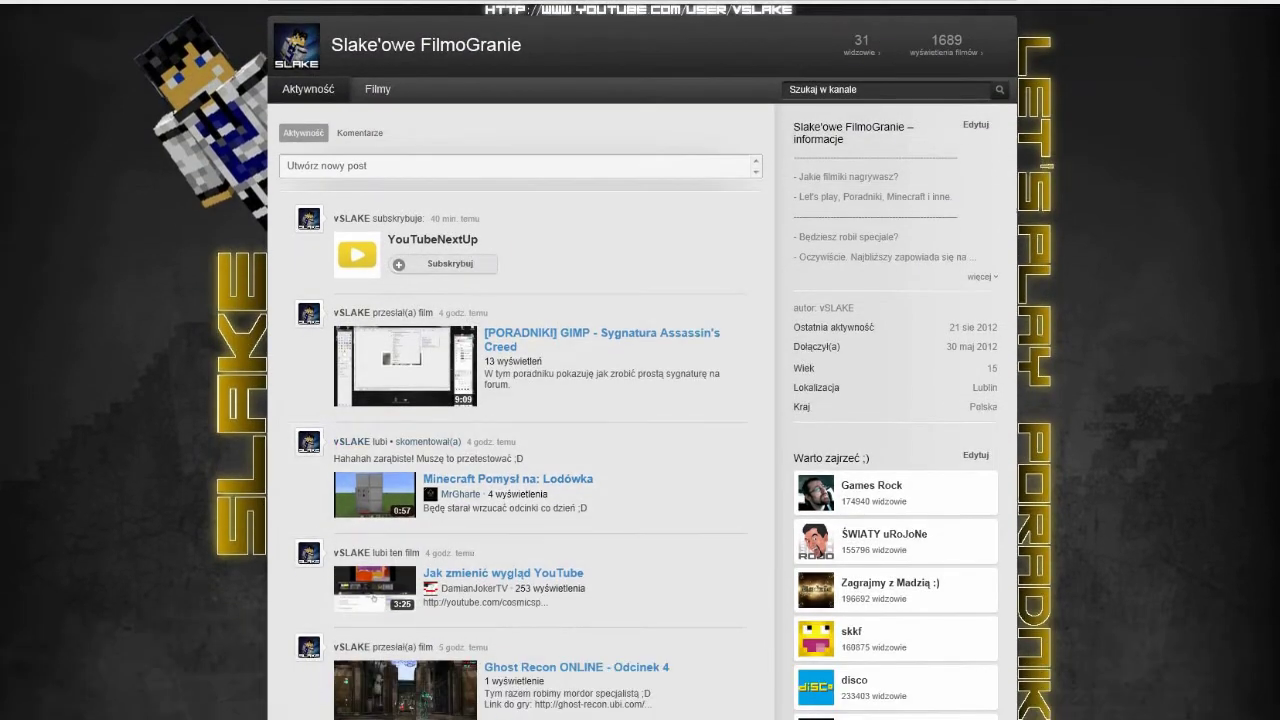
{"action": "scroll", "coordinate": [640, 400], "scroll_direction": "up", "scroll_amount": 4}
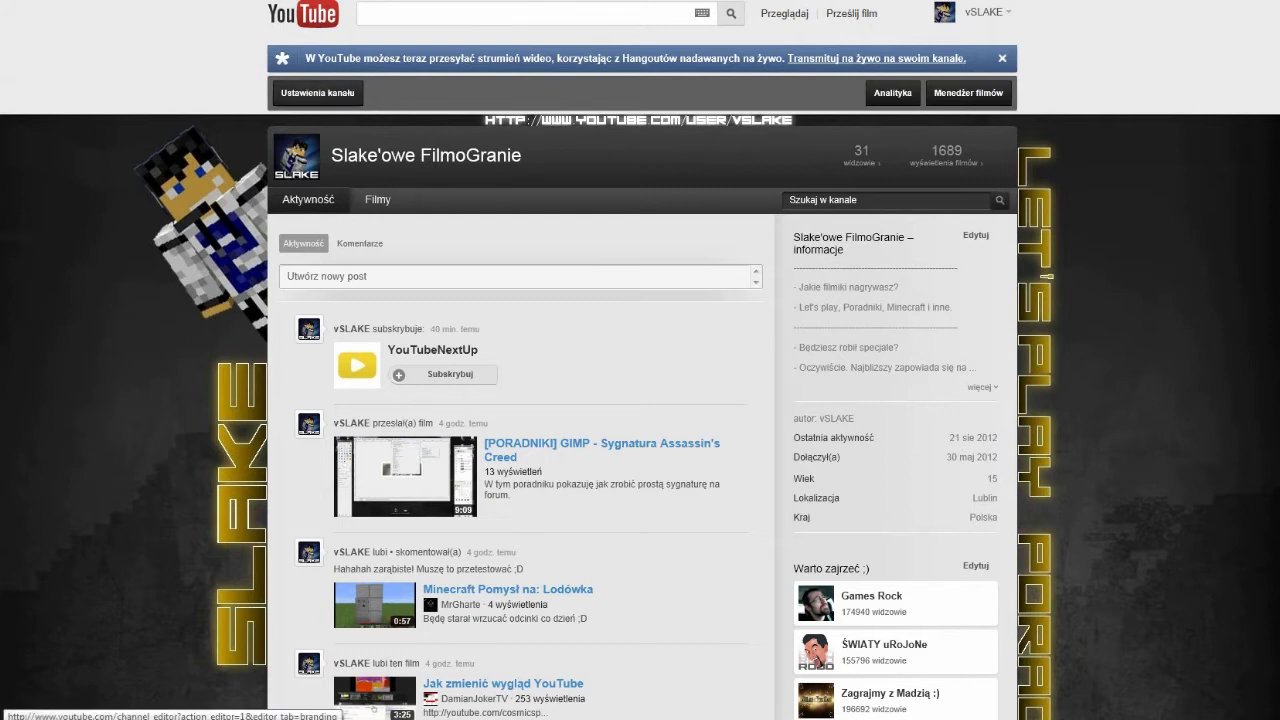
{"action": "left_click", "coordinate": [317, 92]}
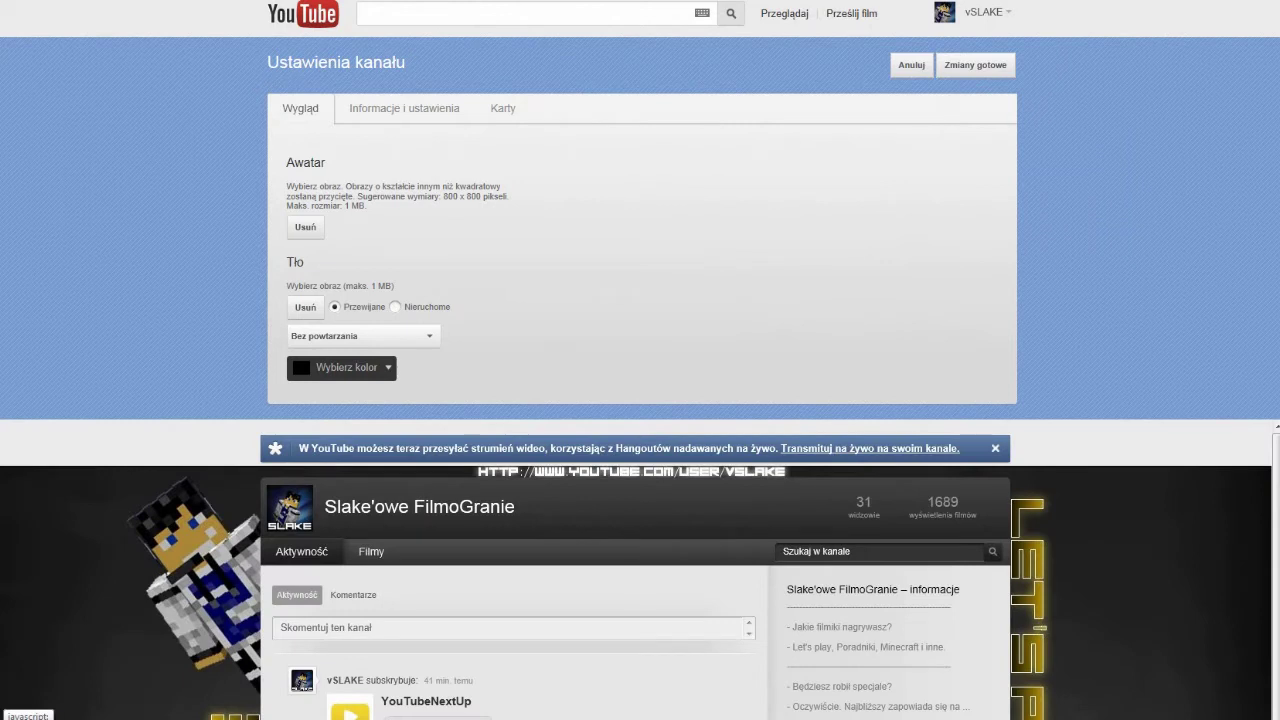
{"action": "left_click", "coordinate": [341, 367]}
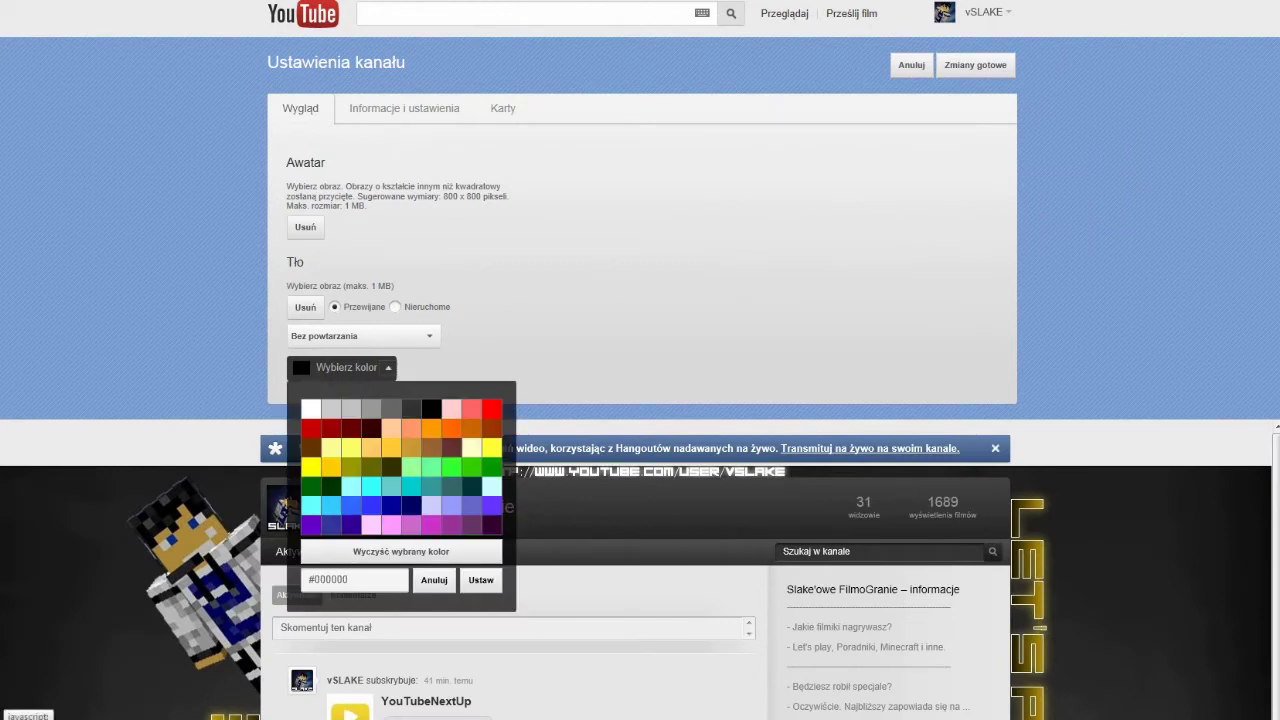
{"action": "left_click", "coordinate": [341, 367]}
{"action": "scroll", "coordinate": [640, 360], "scroll_direction": "down", "scroll_amount": 2}
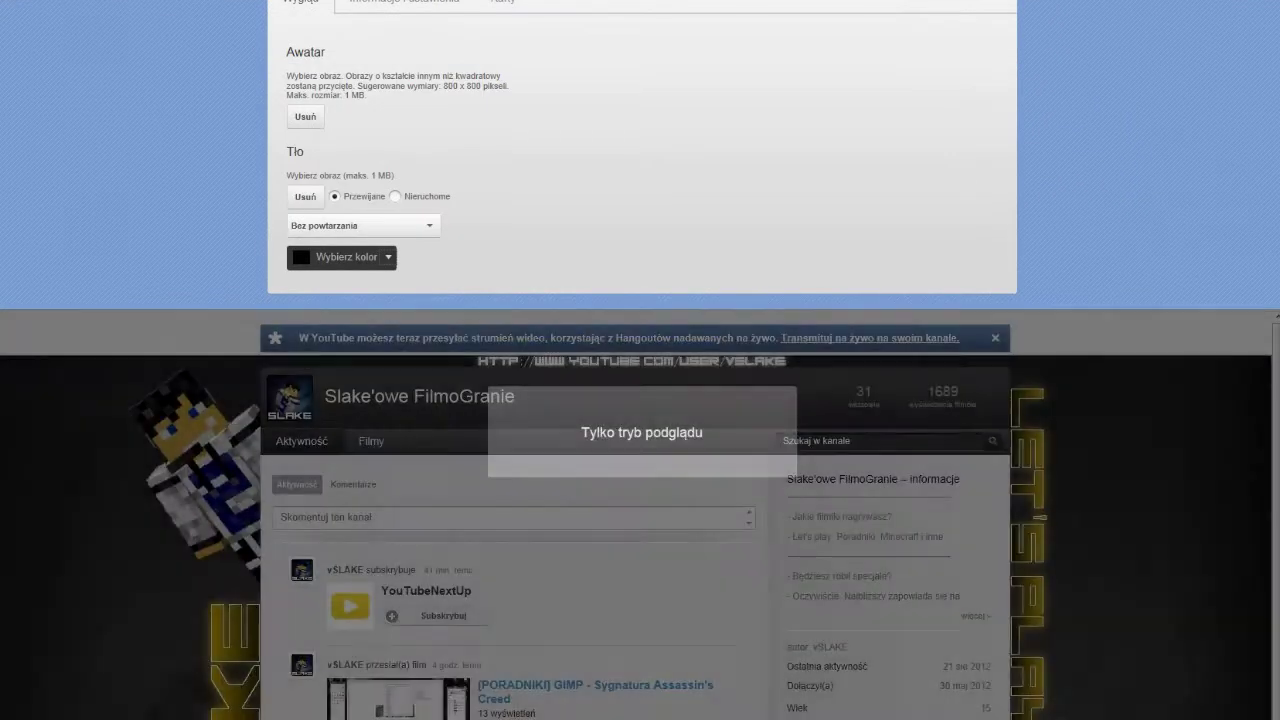
{"action": "scroll", "coordinate": [640, 400], "scroll_direction": "up", "scroll_amount": 1}
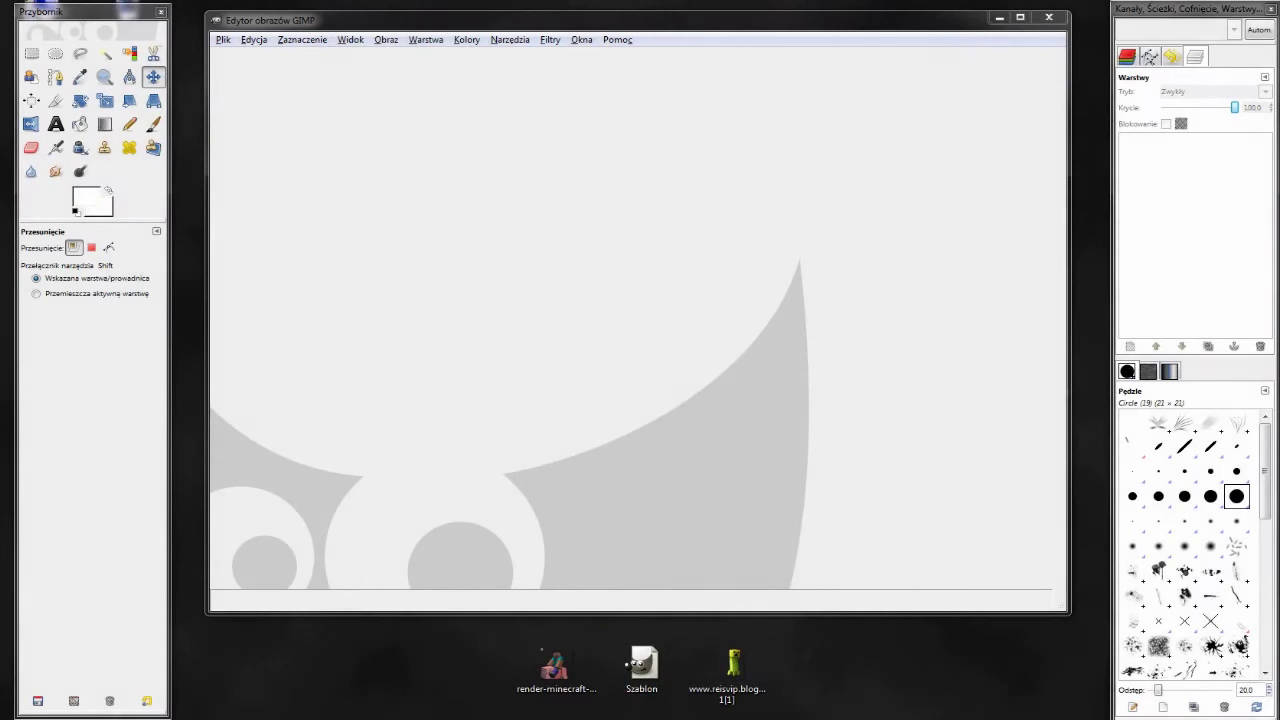
- Open the Szablon template in GIMP and add a new transparent layer above its existing layers
{"action": "double_click", "coordinate": [642, 665]}
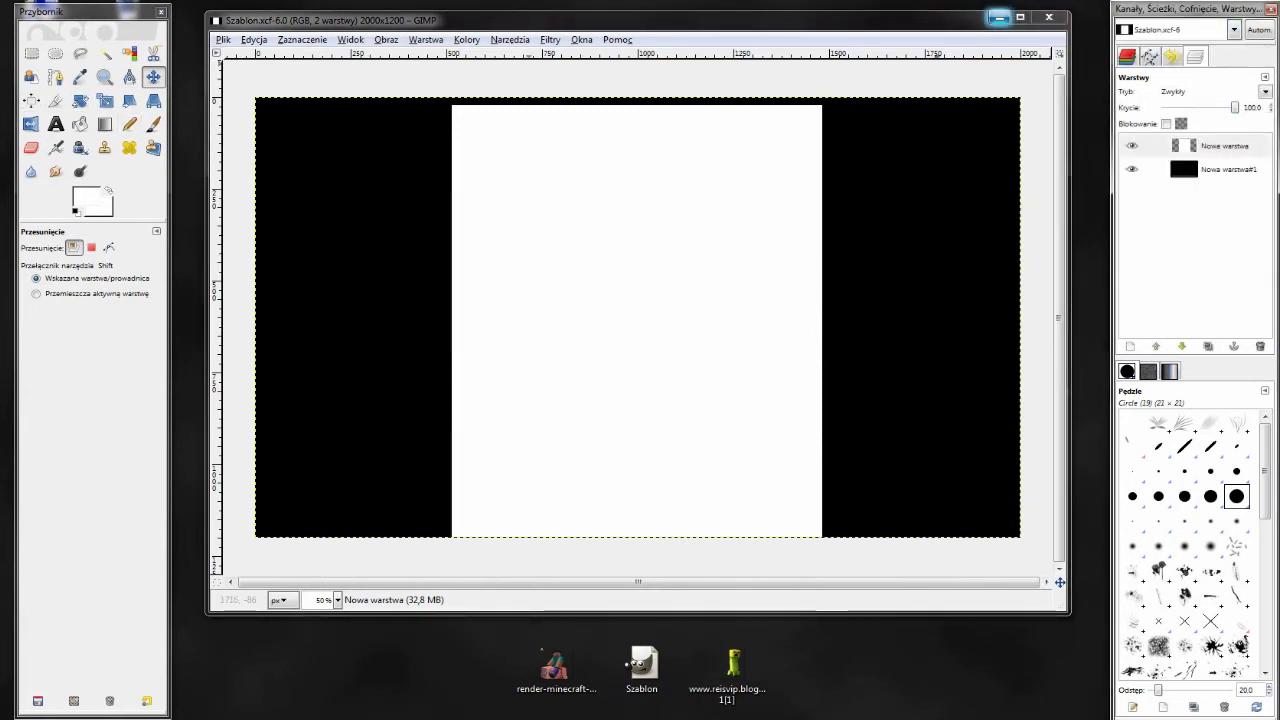
{"action": "left_click", "coordinate": [1232, 147]}
{"action": "right_click", "coordinate": [1232, 147]}
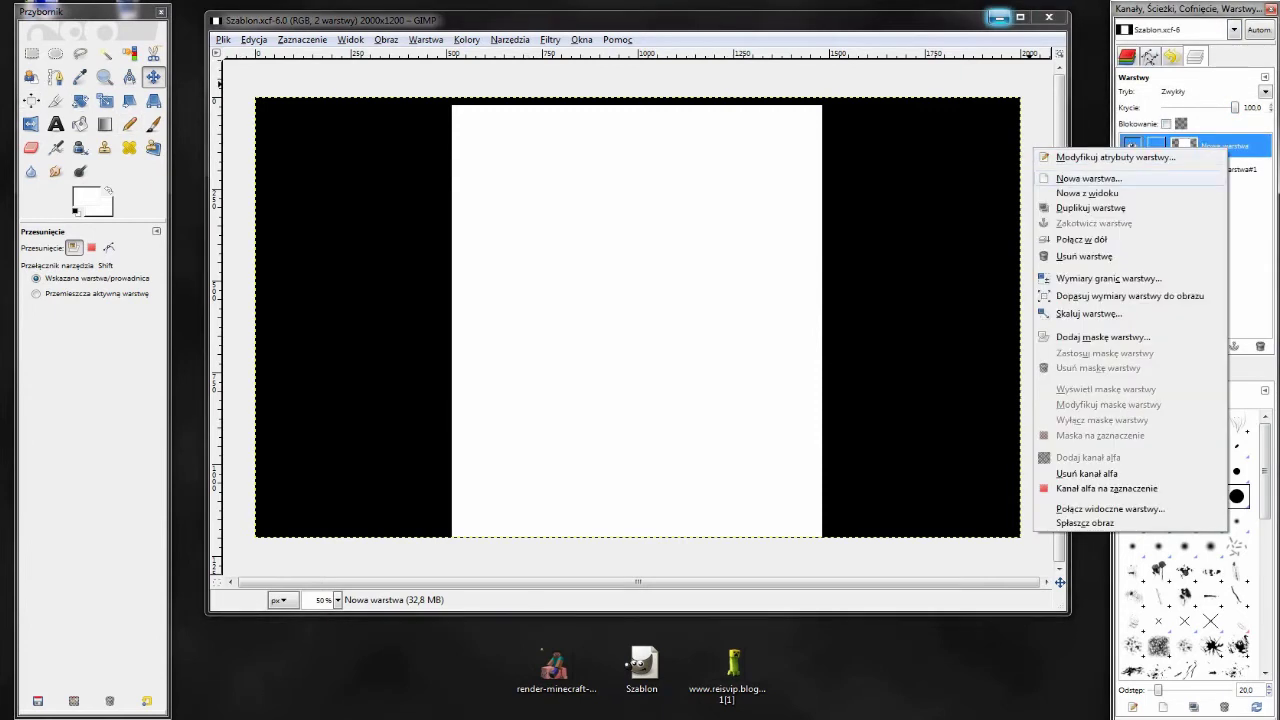
{"action": "left_click", "coordinate": [1089, 178]}
{"action": "left_click", "coordinate": [137, 232]}
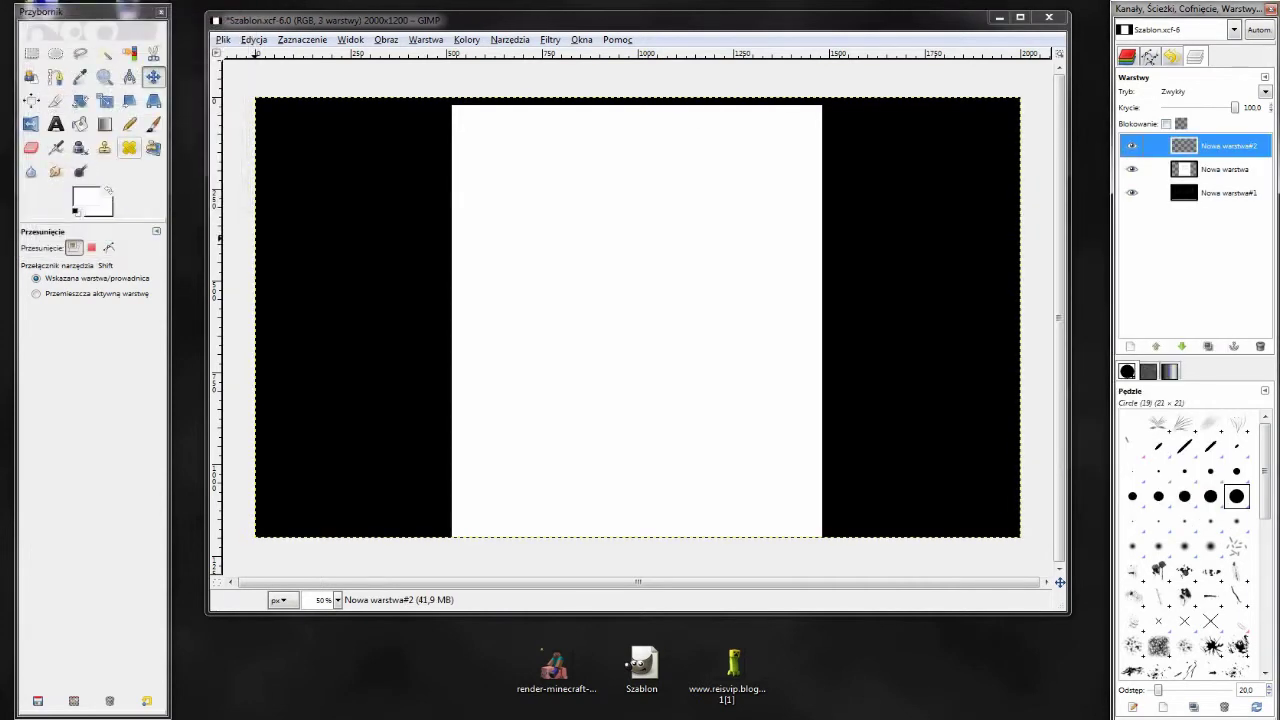
- Bucket-fill the new layer with the Slate pattern and lower it beneath the white centre column's layer
{"action": "left_click", "coordinate": [80, 124]}
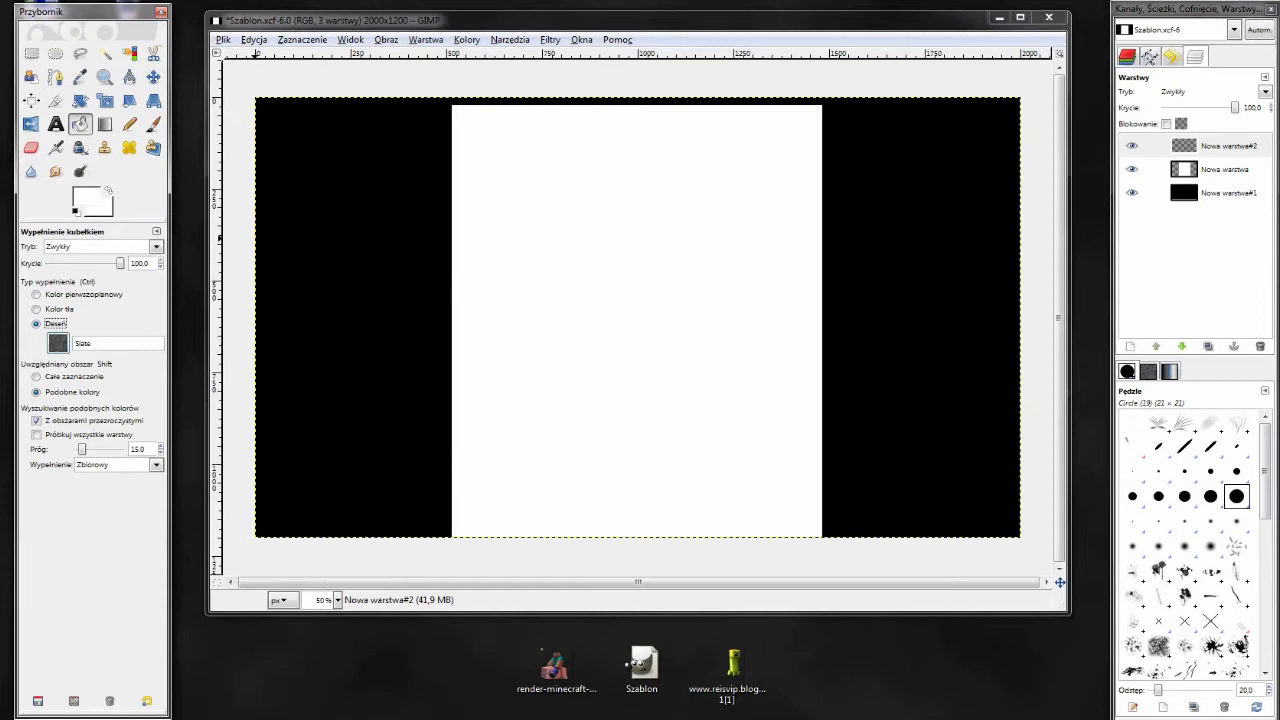
{"action": "left_click", "coordinate": [58, 343]}
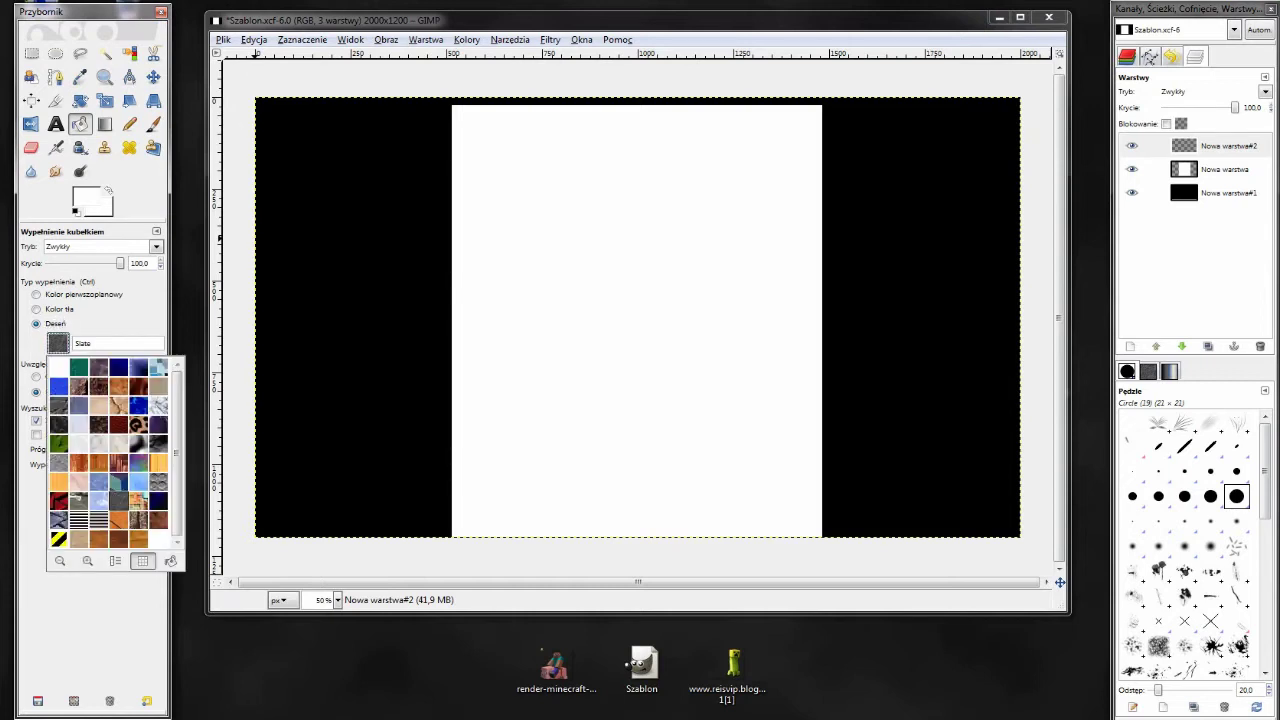
{"action": "key", "text": "Escape"}
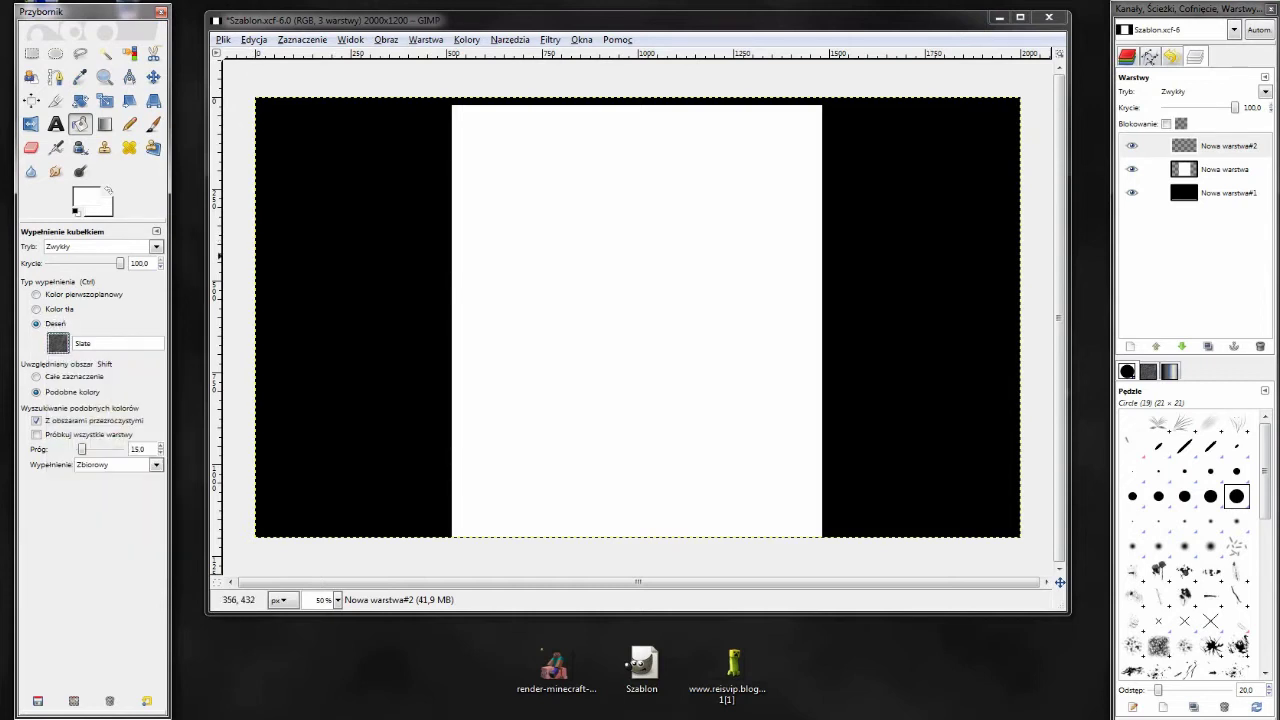
{"action": "left_click", "coordinate": [441, 338]}
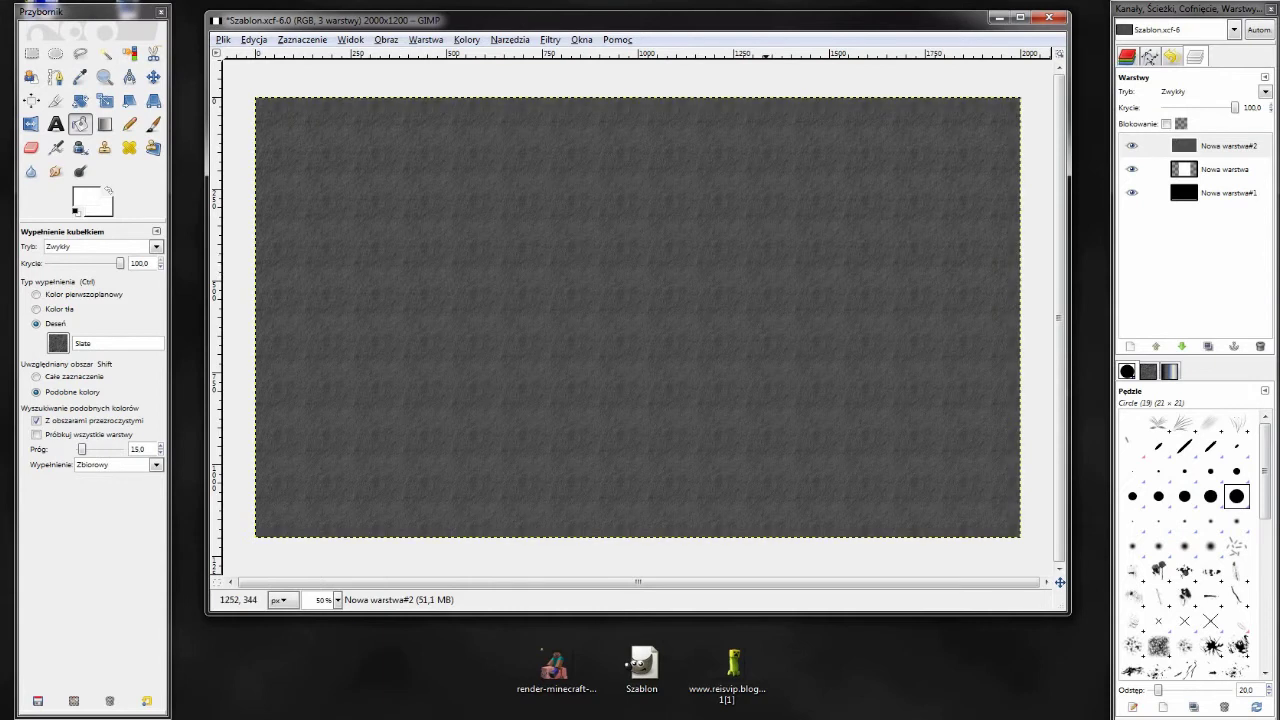
{"action": "left_click", "coordinate": [1228, 146]}
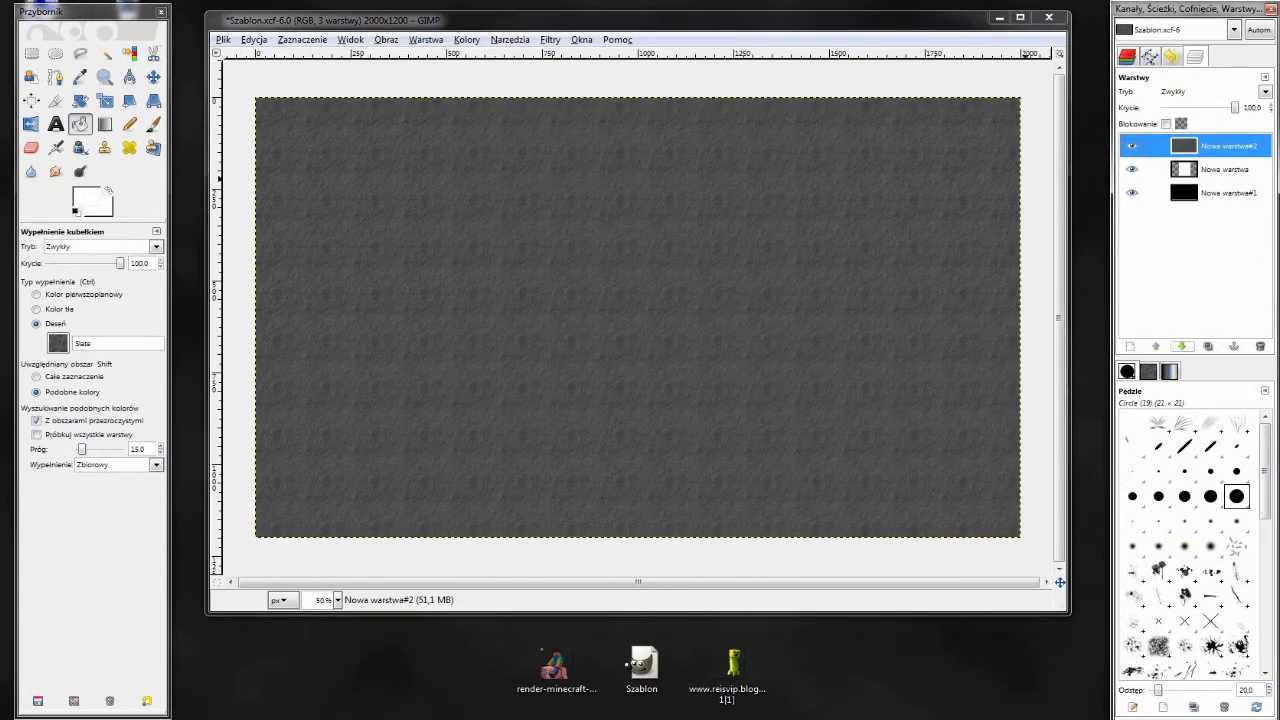
{"action": "left_click", "coordinate": [1181, 346]}
- Add a transparent 2000 × 1200 px layer above the white column's layer and make it the active layer
{"action": "left_click", "coordinate": [1225, 146]}
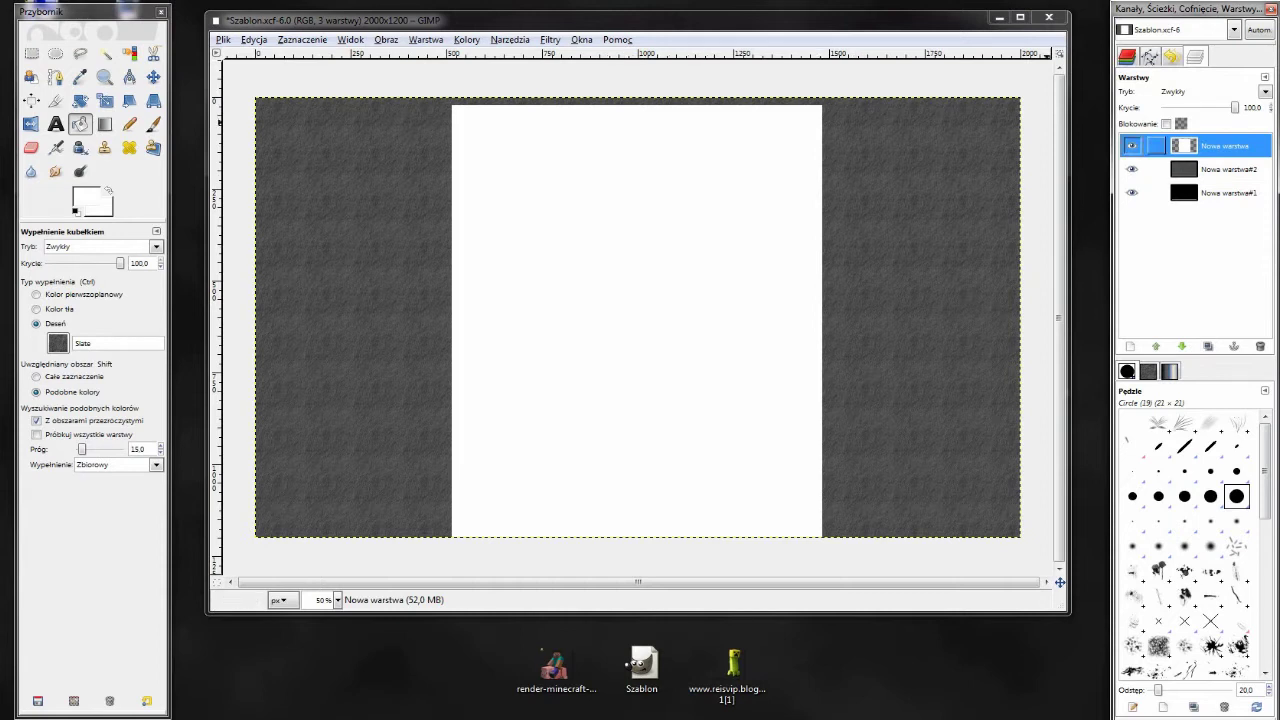
{"action": "right_click", "coordinate": [1224, 146]}
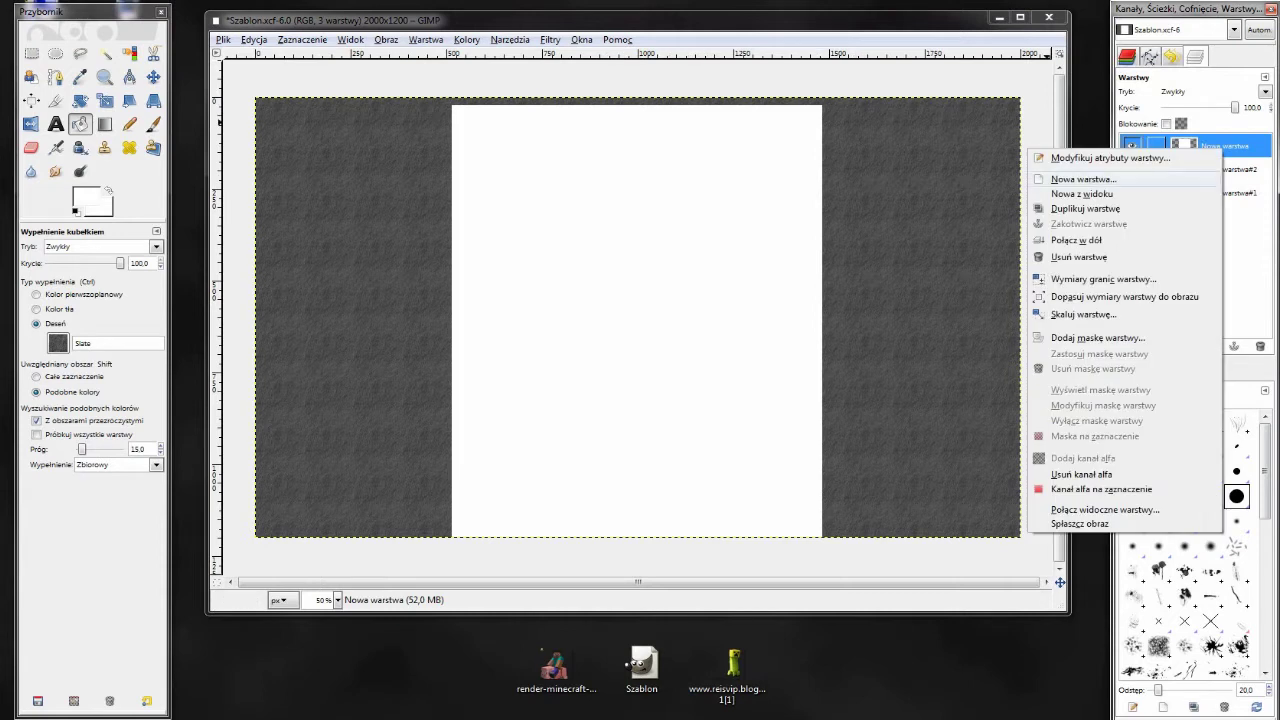
{"action": "left_click", "coordinate": [1083, 179]}
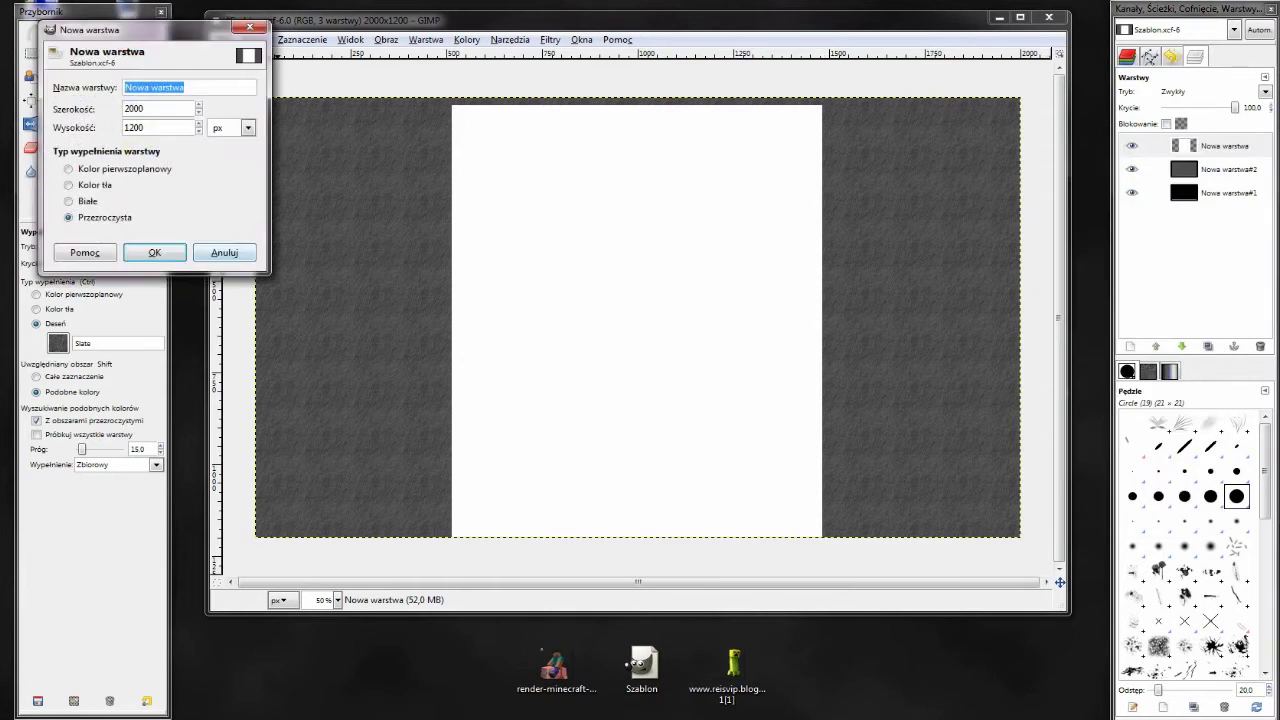
{"action": "key", "text": "Return"}
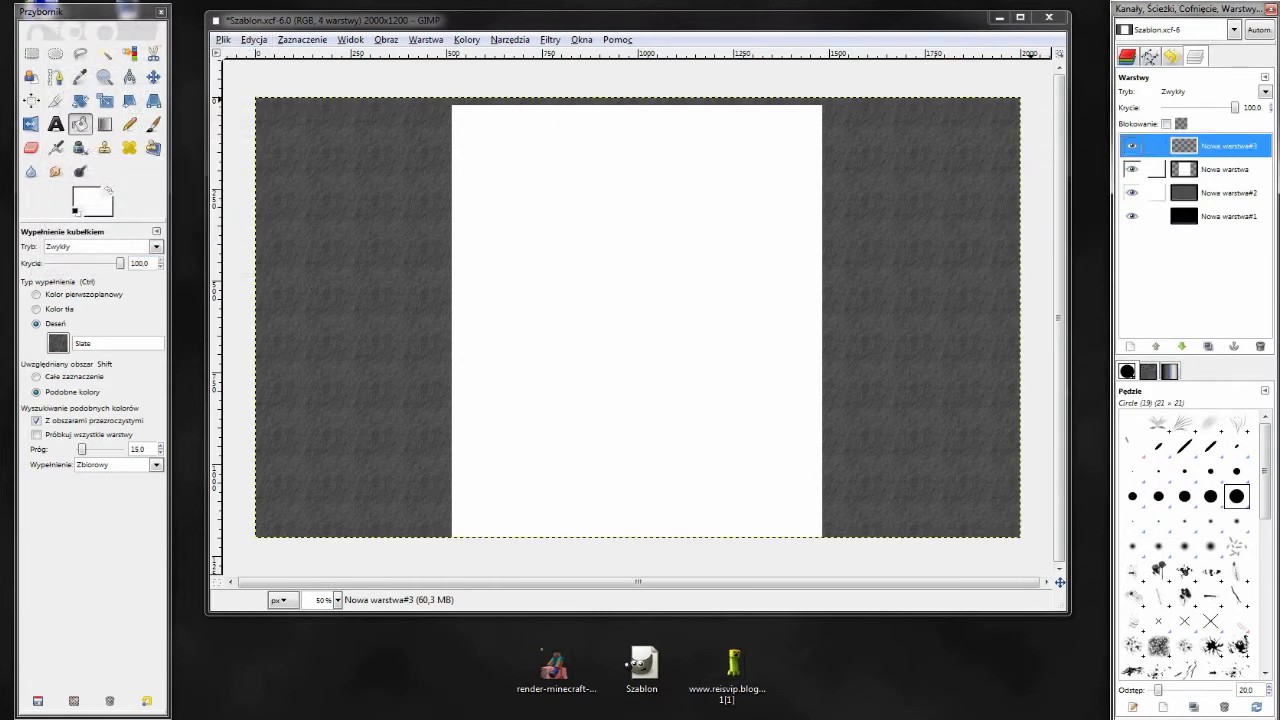
{"action": "left_click", "coordinate": [1183, 192]}
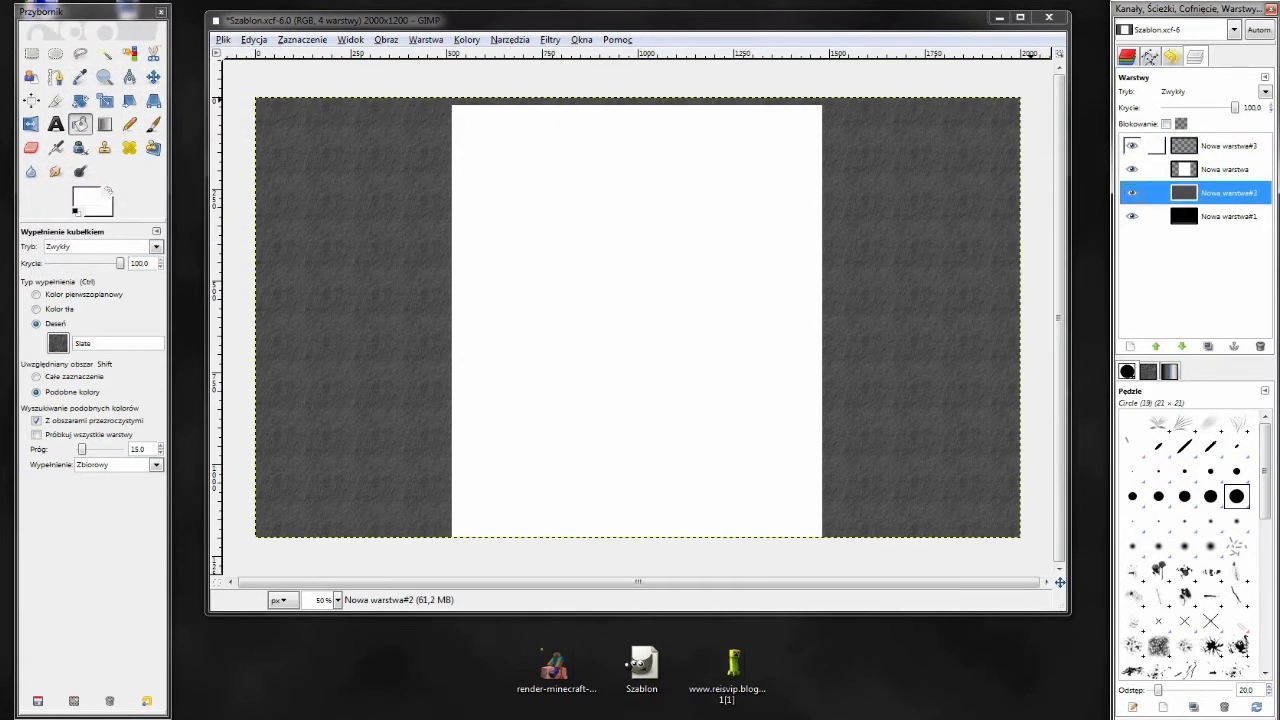
{"action": "left_click", "coordinate": [1190, 146]}
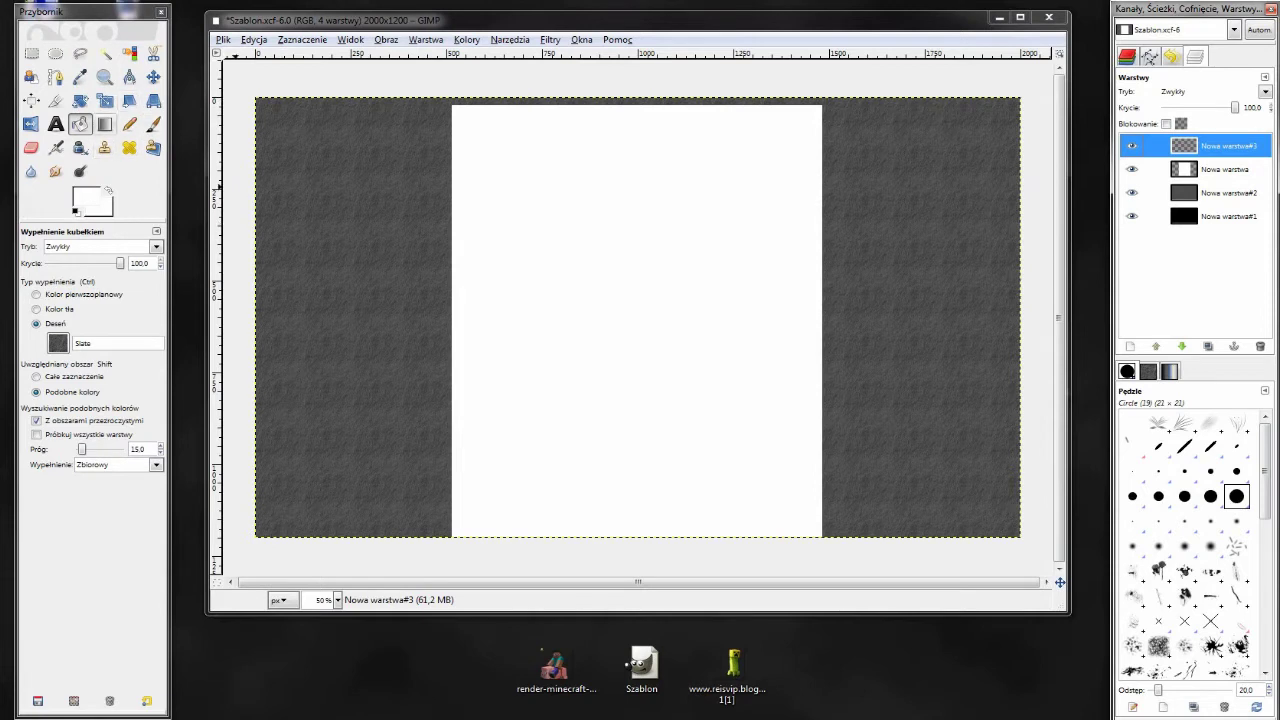
- Set up the Gradient tool with the foreground-to-transparent gradient and change the foreground colour to black (000000)
{"action": "left_click", "coordinate": [104, 124]}
{"action": "left_click", "coordinate": [86, 284]}
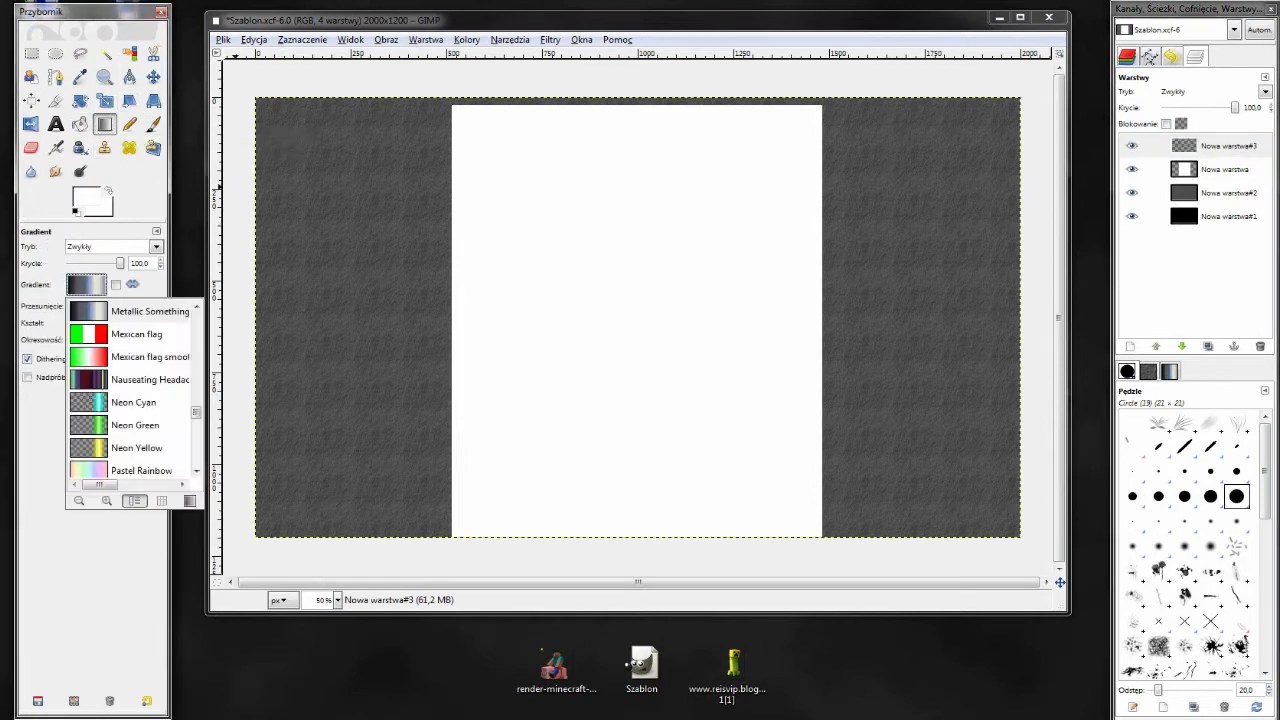
{"action": "scroll", "coordinate": [130, 388], "scroll_direction": "up", "scroll_amount": 2}
{"action": "scroll", "coordinate": [130, 390], "scroll_direction": "up", "scroll_amount": 12}
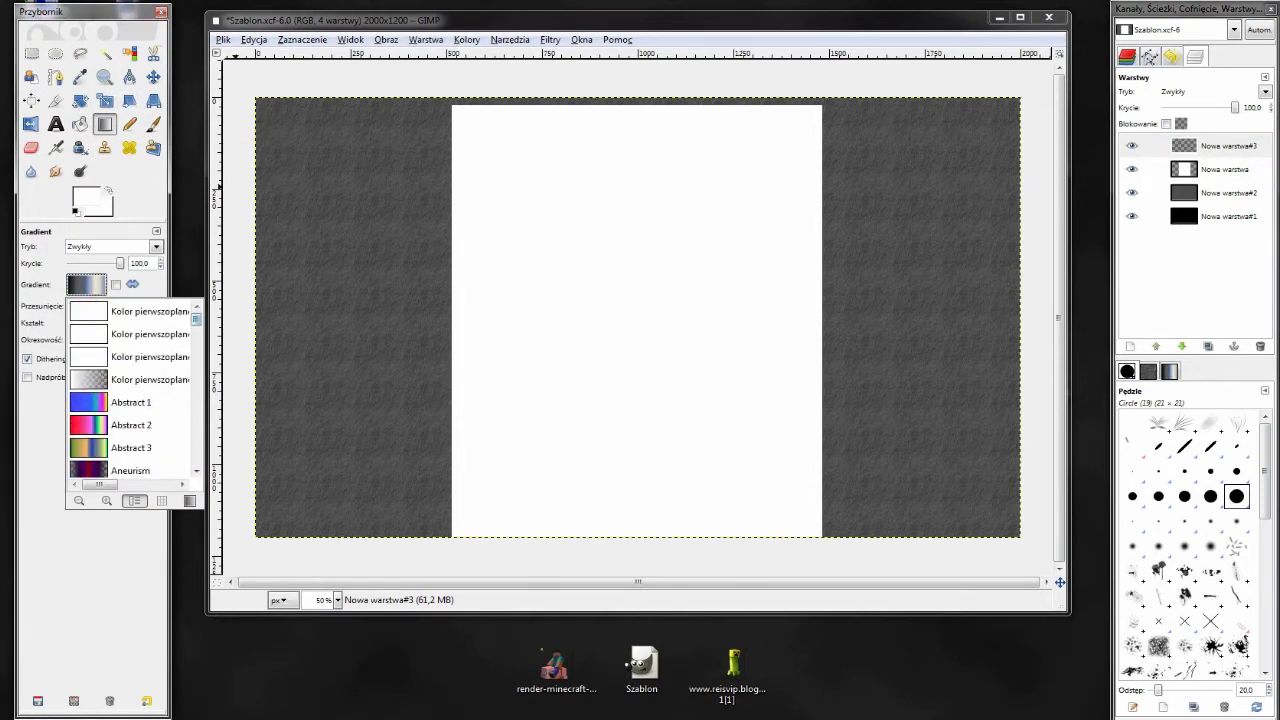
{"action": "left_click", "coordinate": [130, 379]}
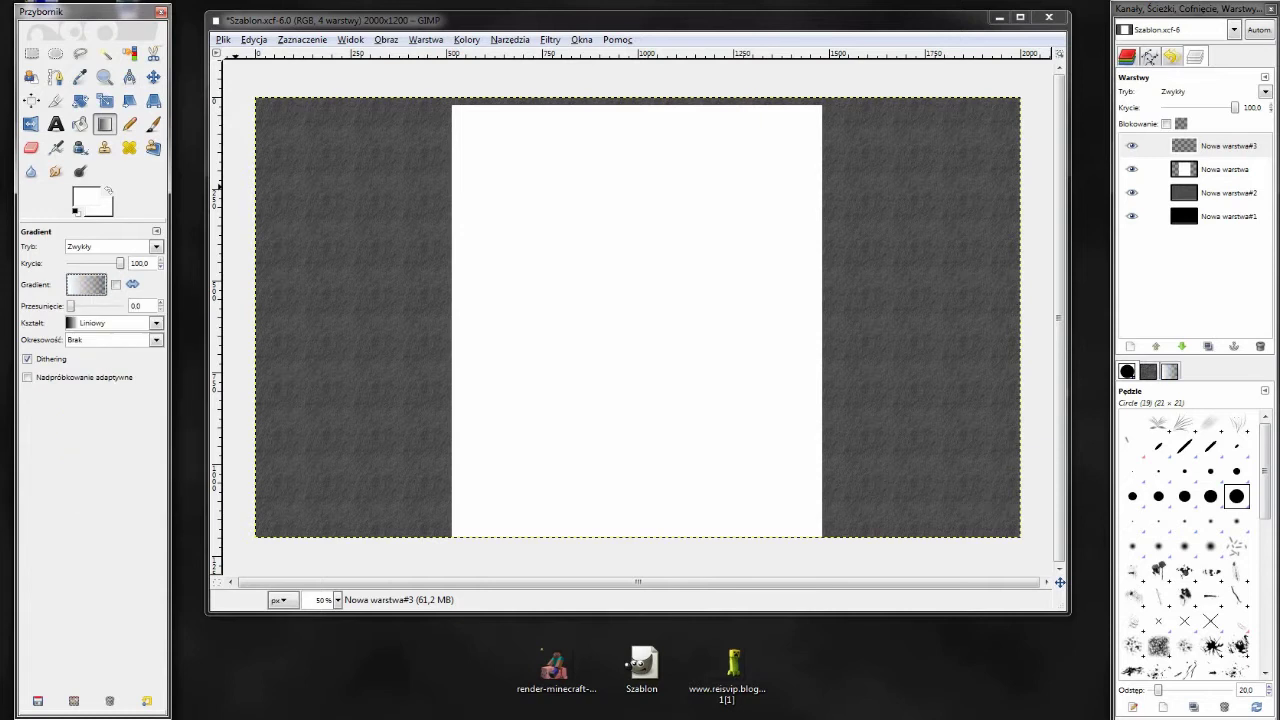
{"action": "left_click", "coordinate": [86, 199]}
{"action": "left_click", "coordinate": [328, 169]}
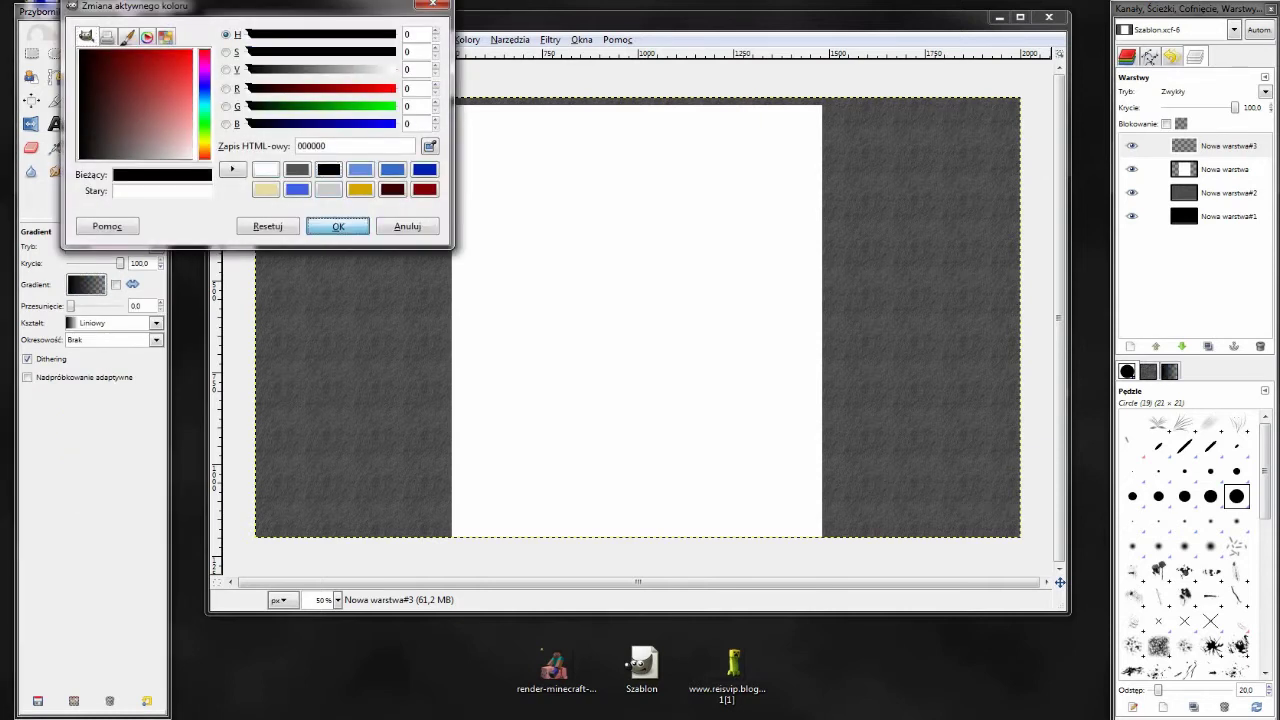
{"action": "left_click", "coordinate": [338, 226]}
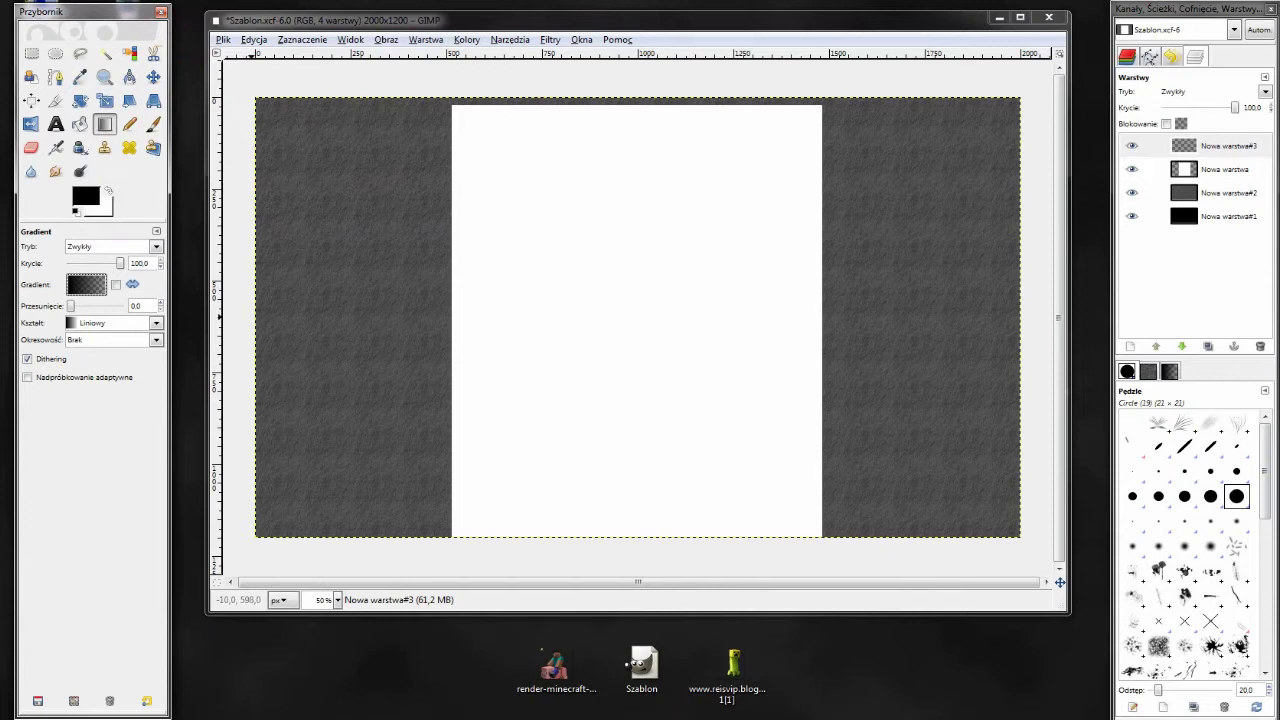
- Darken the left and right edges and all four corners of the canvas with inward black-to-transparent linear gradients
{"action": "left_click_drag", "start_coordinate": [264, 104], "coordinate": [358, 208]}
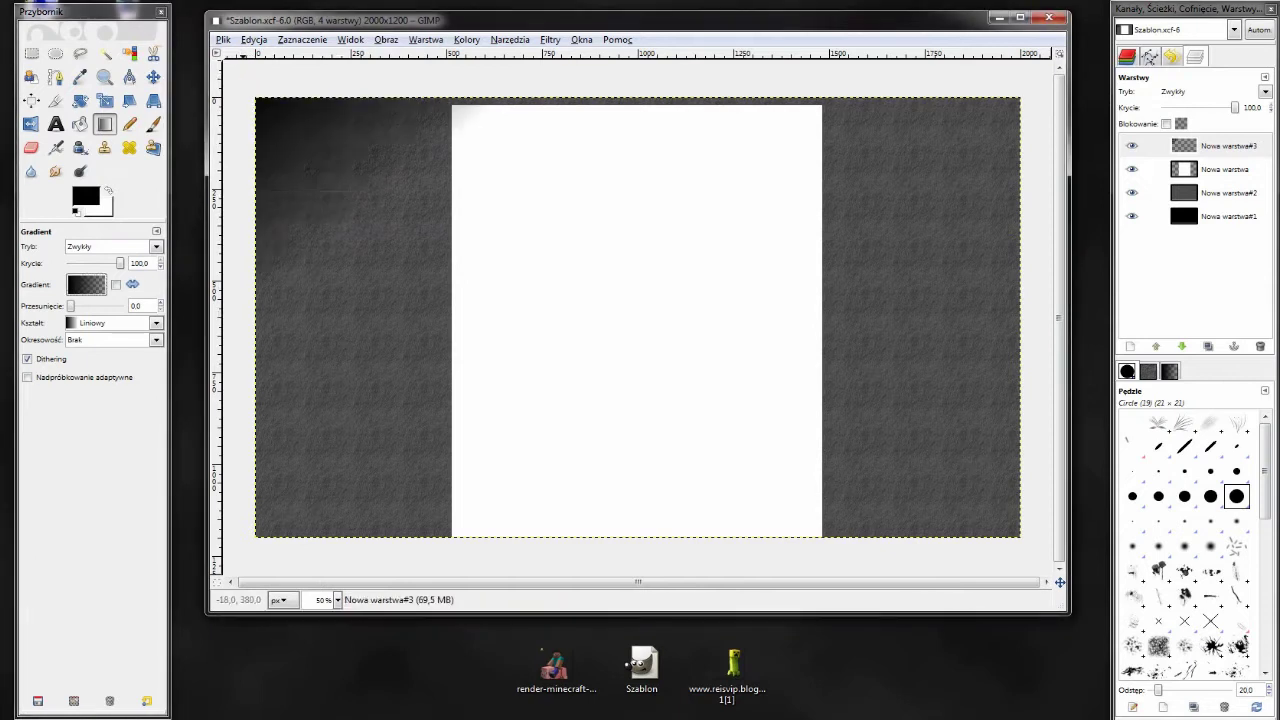
{"action": "left_click_drag", "start_coordinate": [238, 340], "coordinate": [350, 340]}
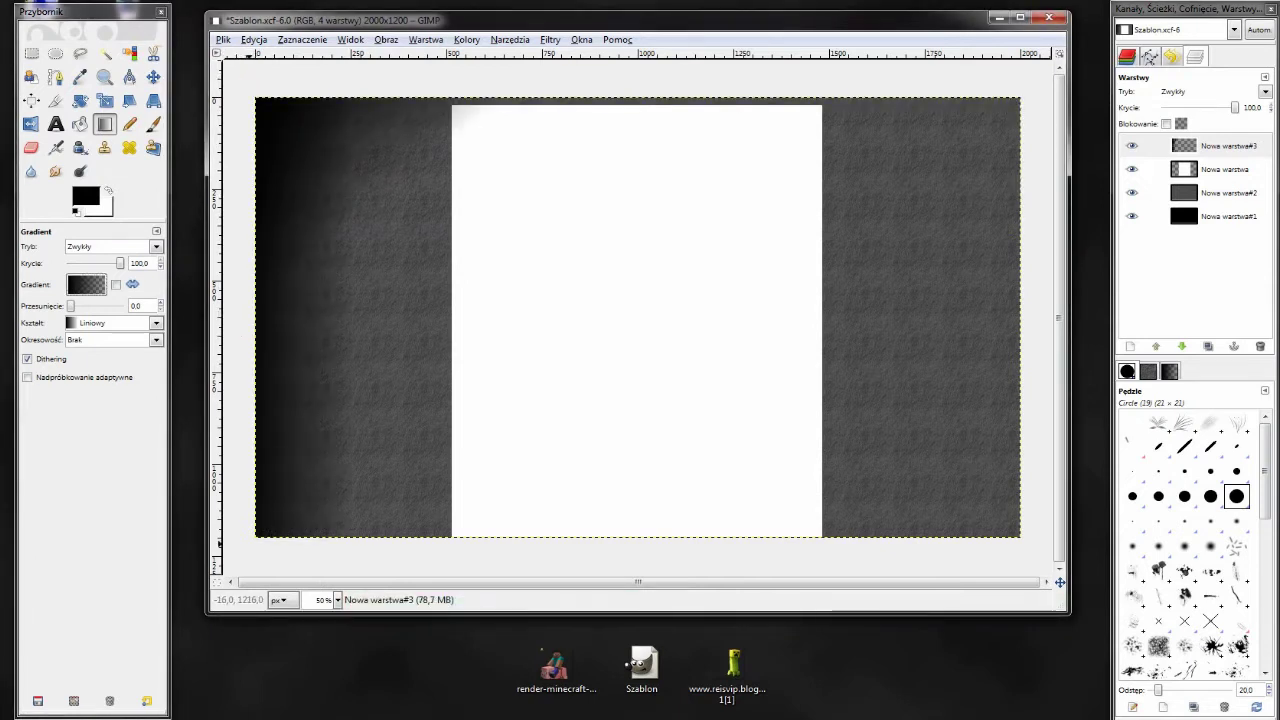
{"action": "left_click_drag", "start_coordinate": [249, 543], "coordinate": [404, 449]}
{"action": "left_click_drag", "start_coordinate": [1024, 559], "coordinate": [909, 443]}
{"action": "left_click_drag", "start_coordinate": [1036, 310], "coordinate": [916, 310]}
{"action": "left_click_drag", "start_coordinate": [1032, 70], "coordinate": [922, 108]}
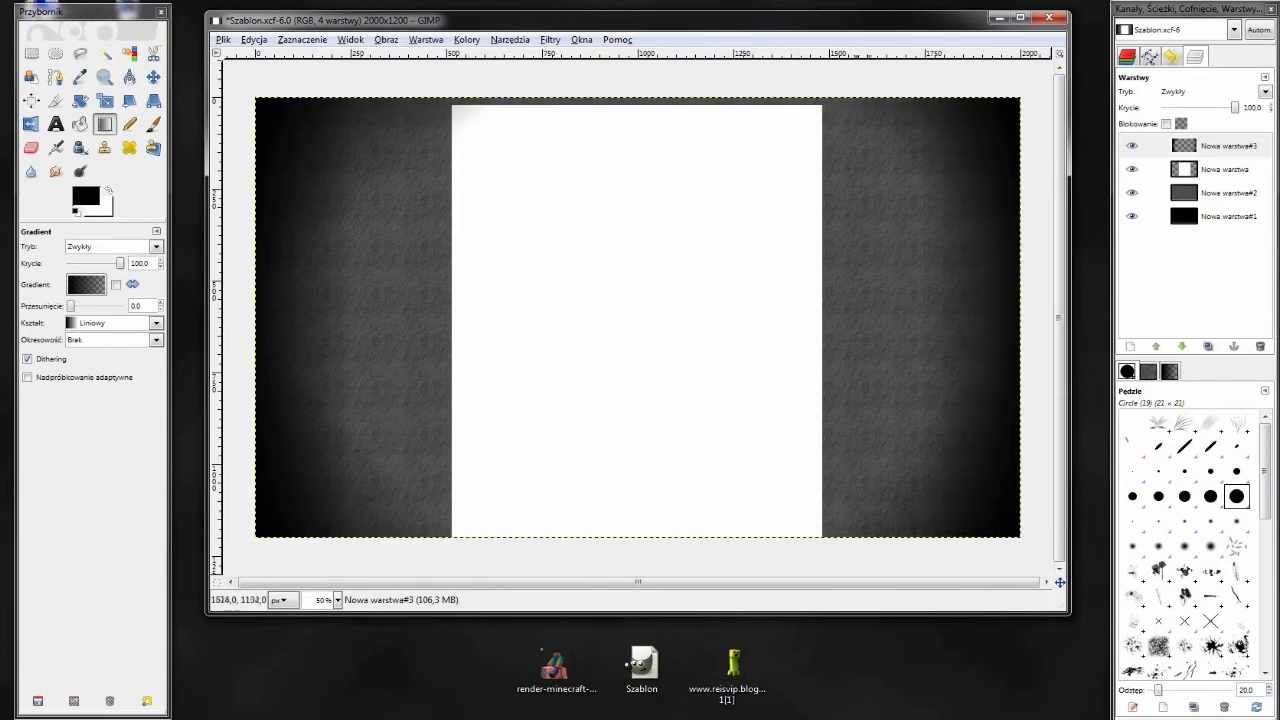
- Apply more black-to-transparent gradients inward from the canvas's bottom edge, lower-left corner and right edge to strengthen the vignette
{"action": "left_click_drag", "start_coordinate": [603, 560], "coordinate": [605, 490]}
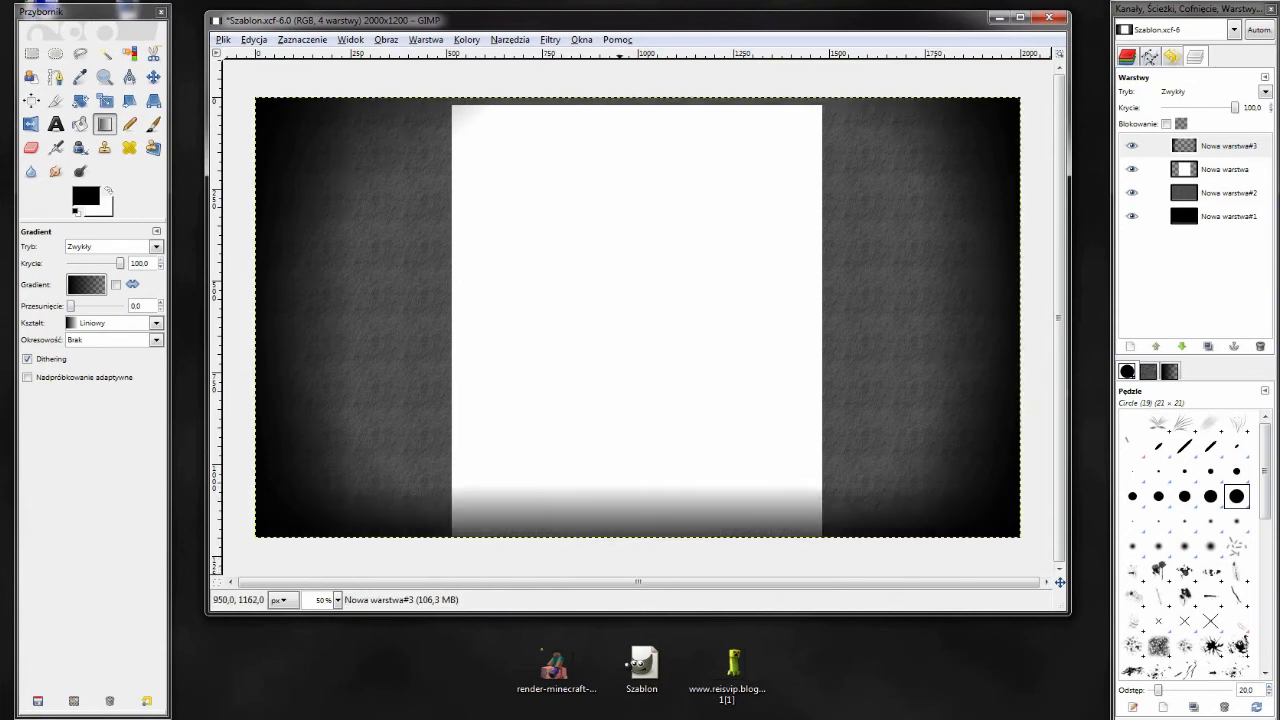
{"action": "left_click_drag", "start_coordinate": [373, 554], "coordinate": [412, 531]}
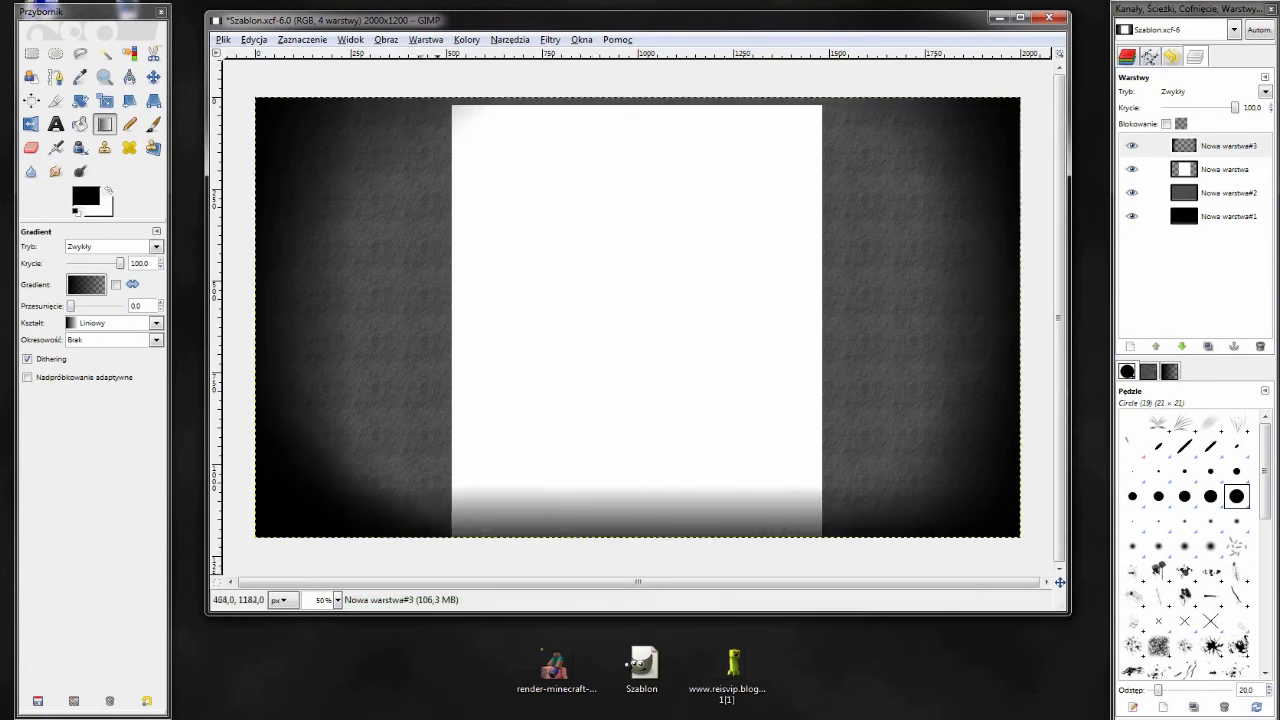
{"action": "left_click_drag", "start_coordinate": [704, 558], "coordinate": [698, 498]}
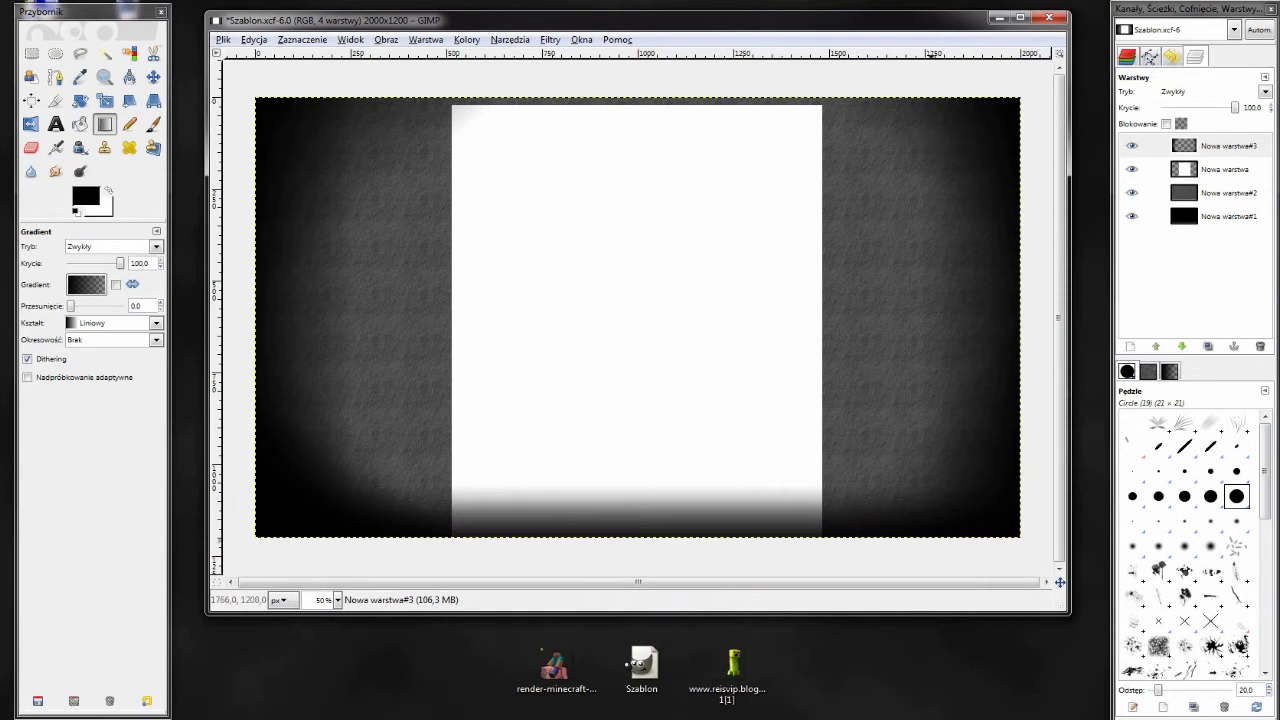
{"action": "left_click_drag", "start_coordinate": [1018, 346], "coordinate": [950, 348]}
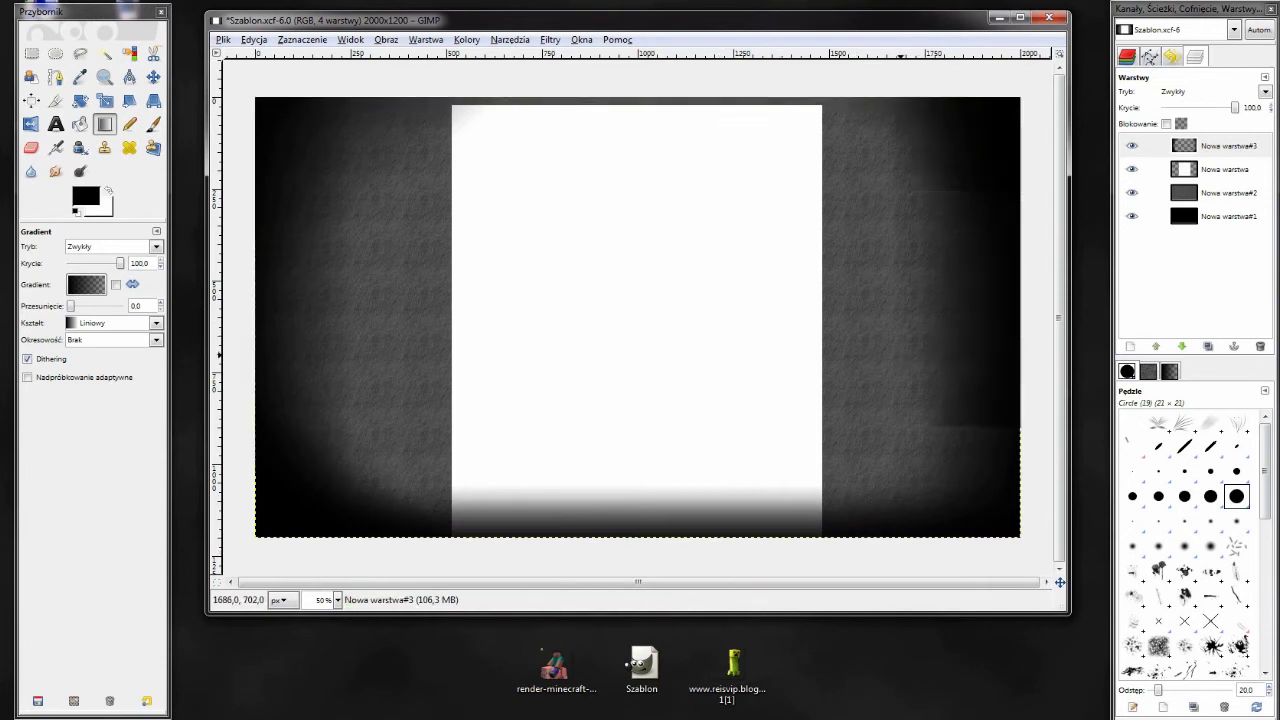
- Deepen the vignette in all four canvas corners with diagonal black-to-transparent gradients running inward
{"action": "left_click_drag", "start_coordinate": [963, 563], "coordinate": [912, 470]}
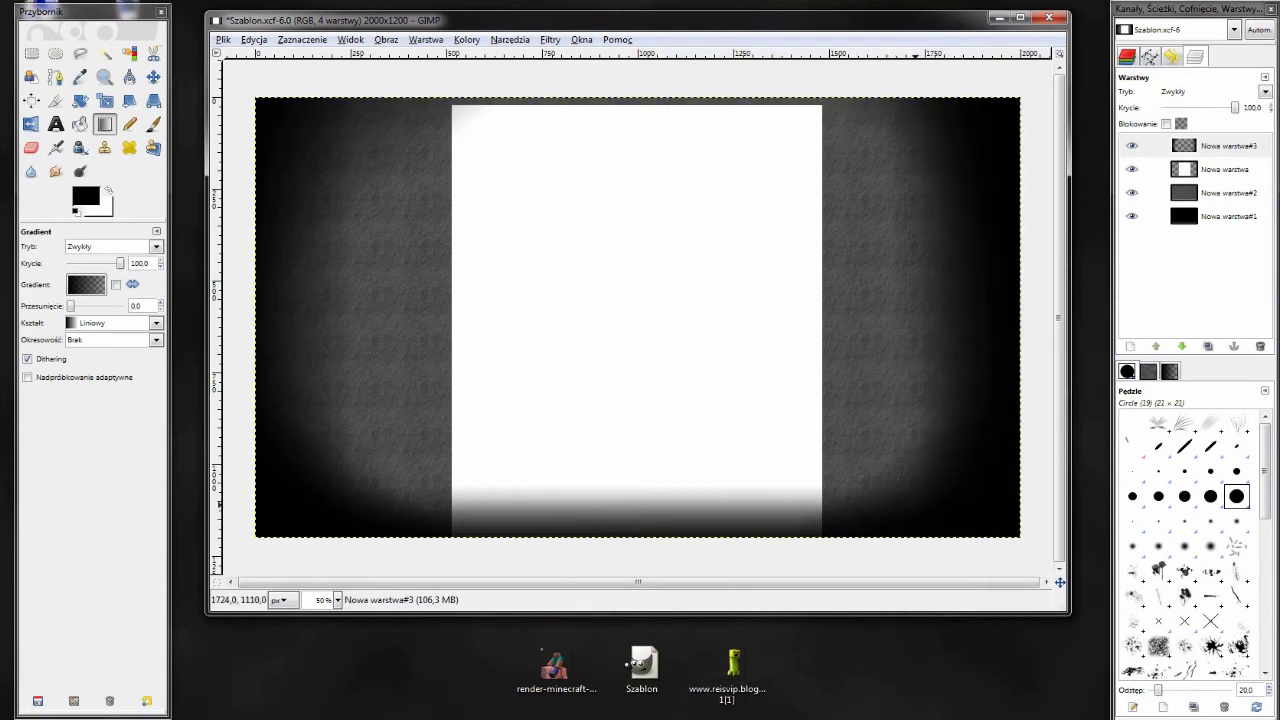
{"action": "left_click_drag", "start_coordinate": [975, 118], "coordinate": [868, 199]}
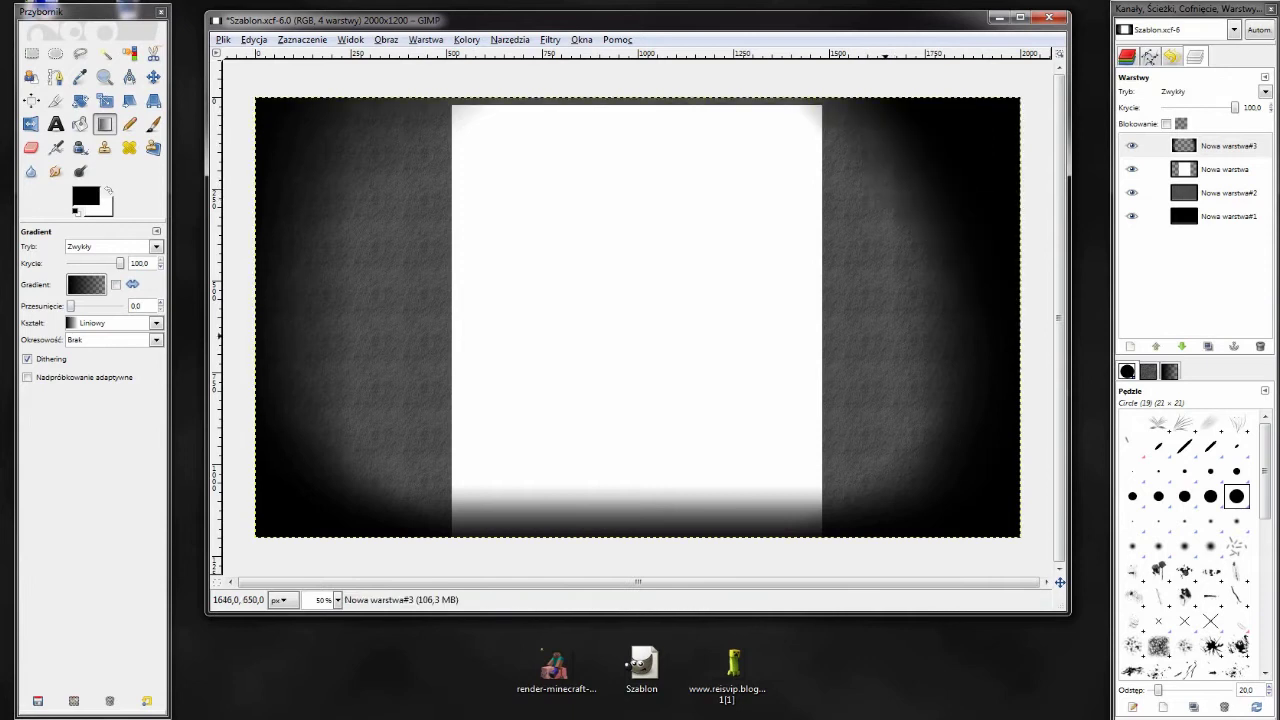
{"action": "key", "text": "ctrl+z"}
{"action": "left_click_drag", "start_coordinate": [972, 116], "coordinate": [848, 232]}
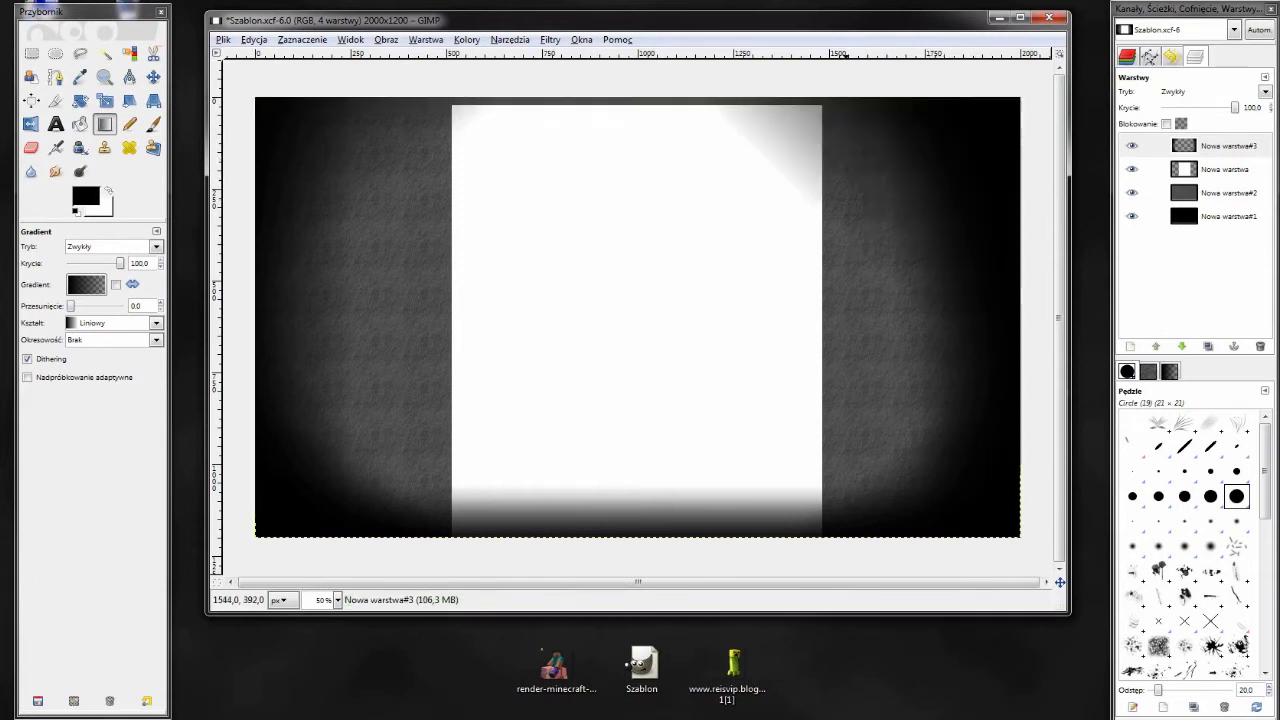
{"action": "left_click_drag", "start_coordinate": [994, 424], "coordinate": [852, 336]}
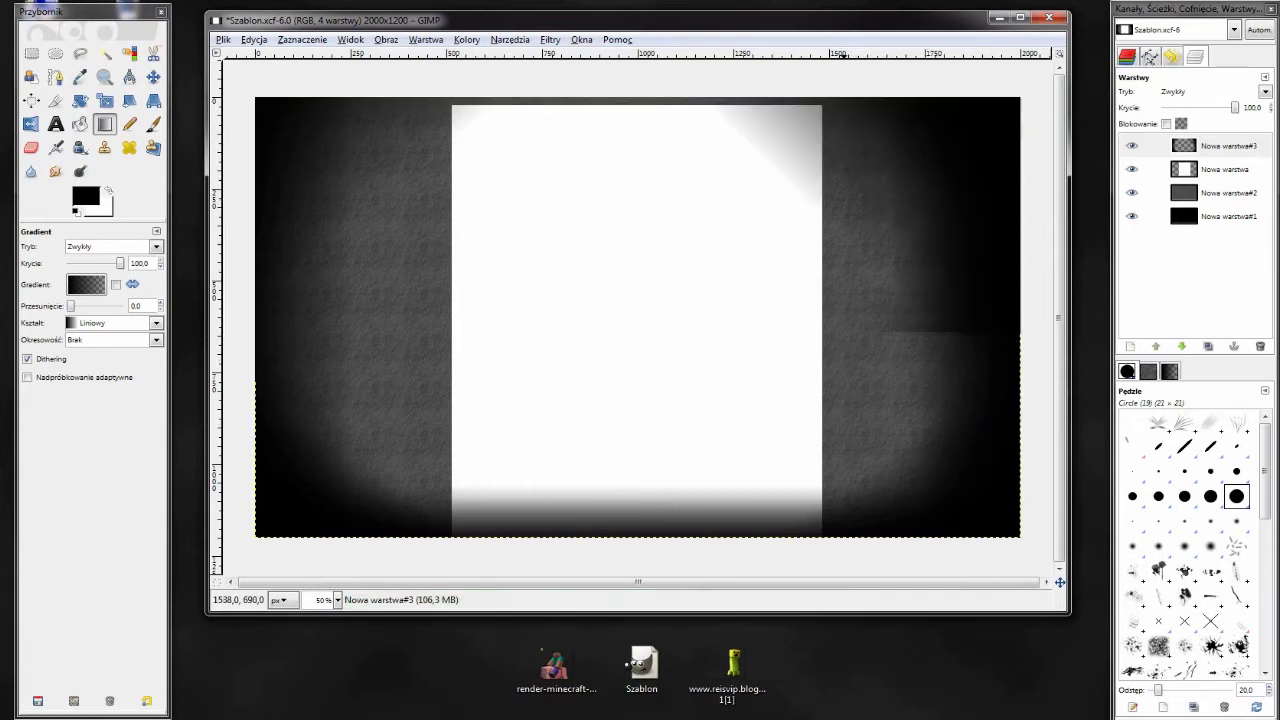
{"action": "left_click_drag", "start_coordinate": [228, 436], "coordinate": [384, 313]}
{"action": "left_click_drag", "start_coordinate": [270, 204], "coordinate": [362, 356]}
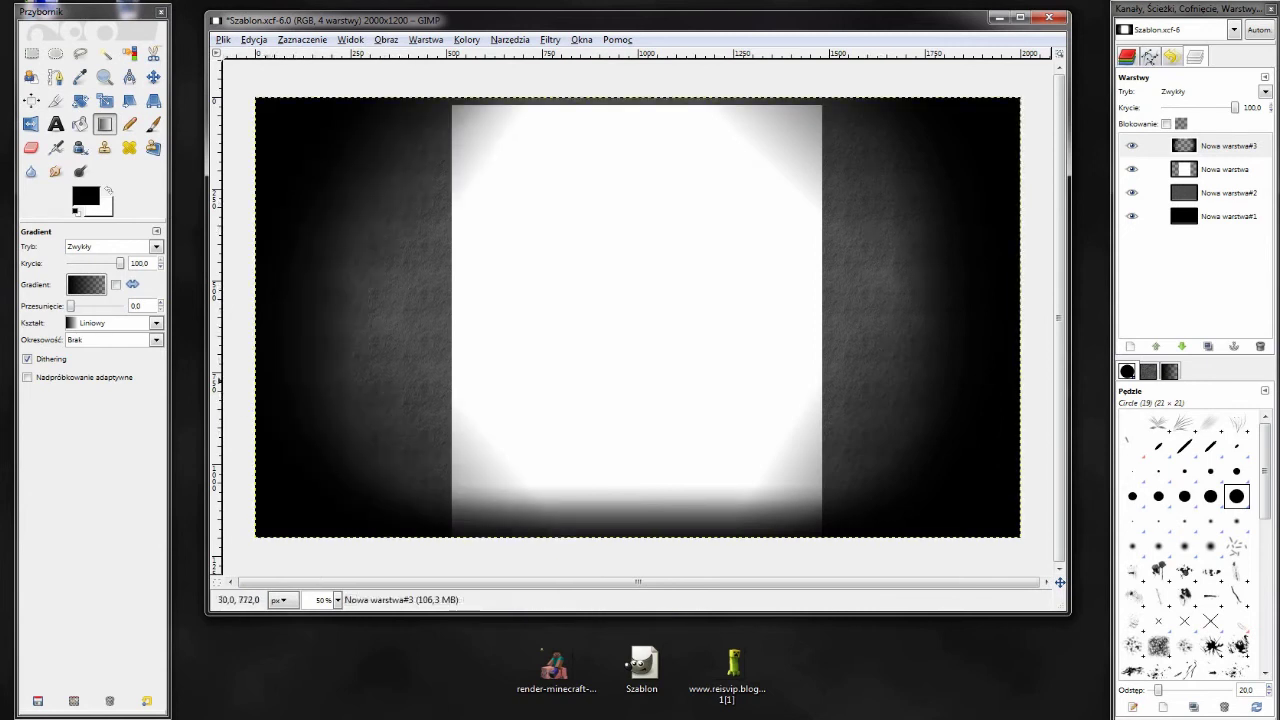
- Darken the canvas's left and right edges further with horizontal inward gradients, and lower the vignette layer below the white column's layer
{"action": "left_click_drag", "start_coordinate": [286, 354], "coordinate": [417, 346]}
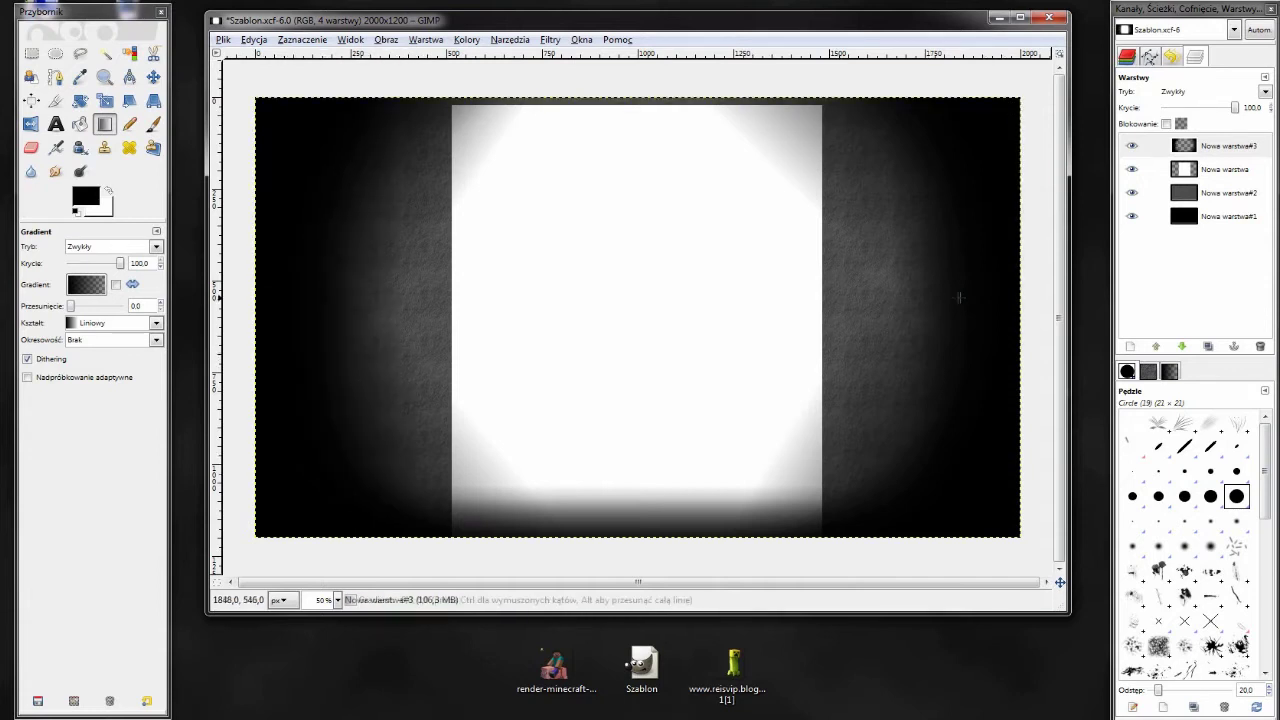
{"action": "left_click_drag", "start_coordinate": [962, 296], "coordinate": [858, 296]}
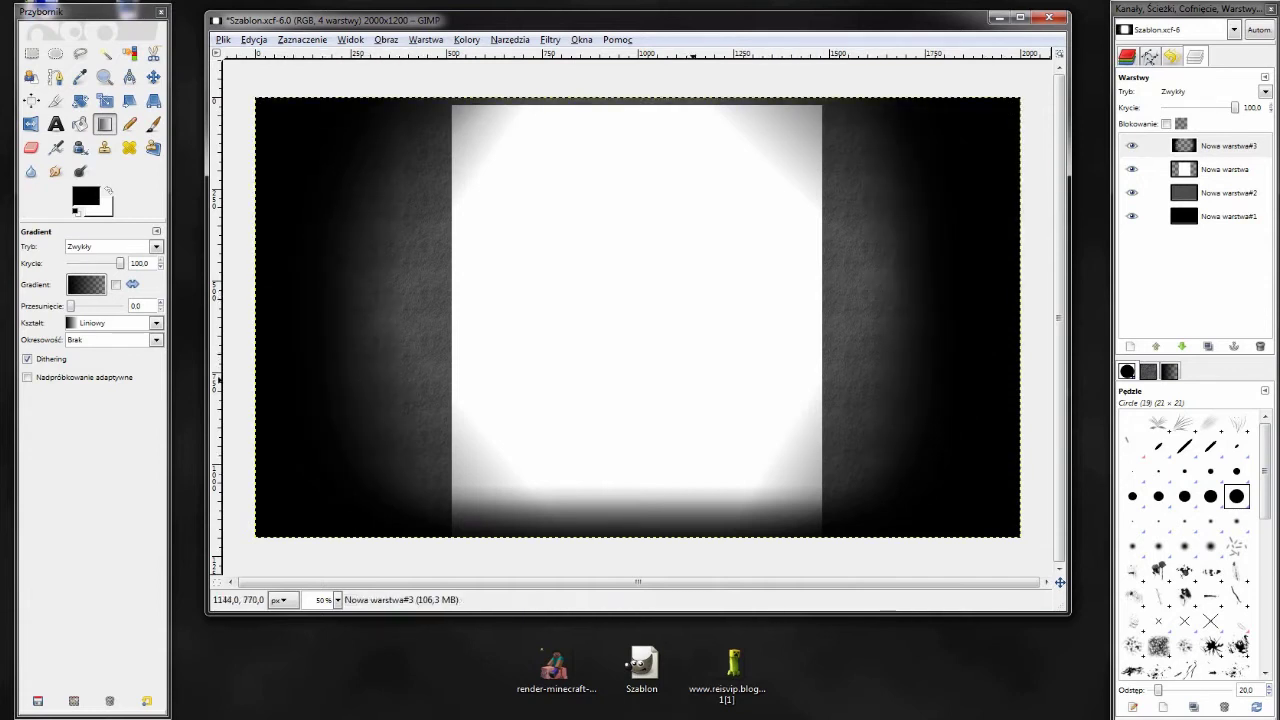
{"action": "key", "text": "ctrl+z"}
{"action": "left_click_drag", "start_coordinate": [991, 312], "coordinate": [900, 310]}
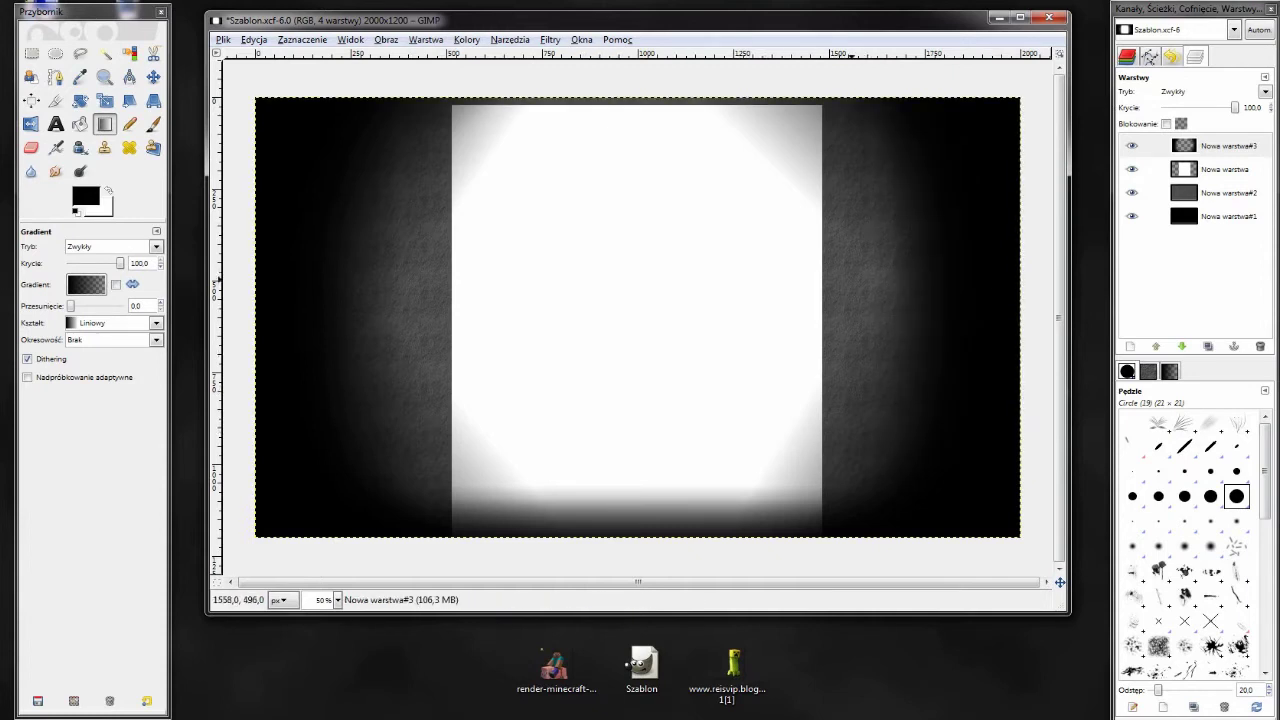
{"action": "left_click", "coordinate": [1218, 145]}
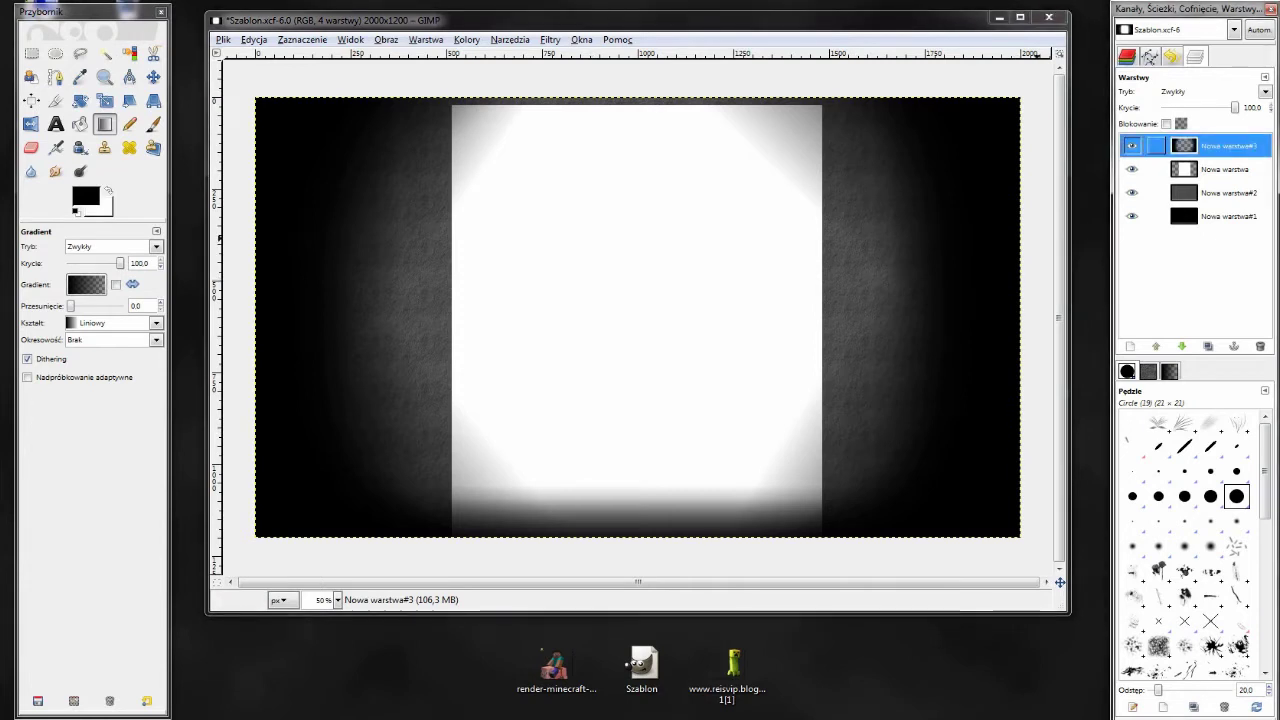
{"action": "left_click", "coordinate": [1181, 346]}
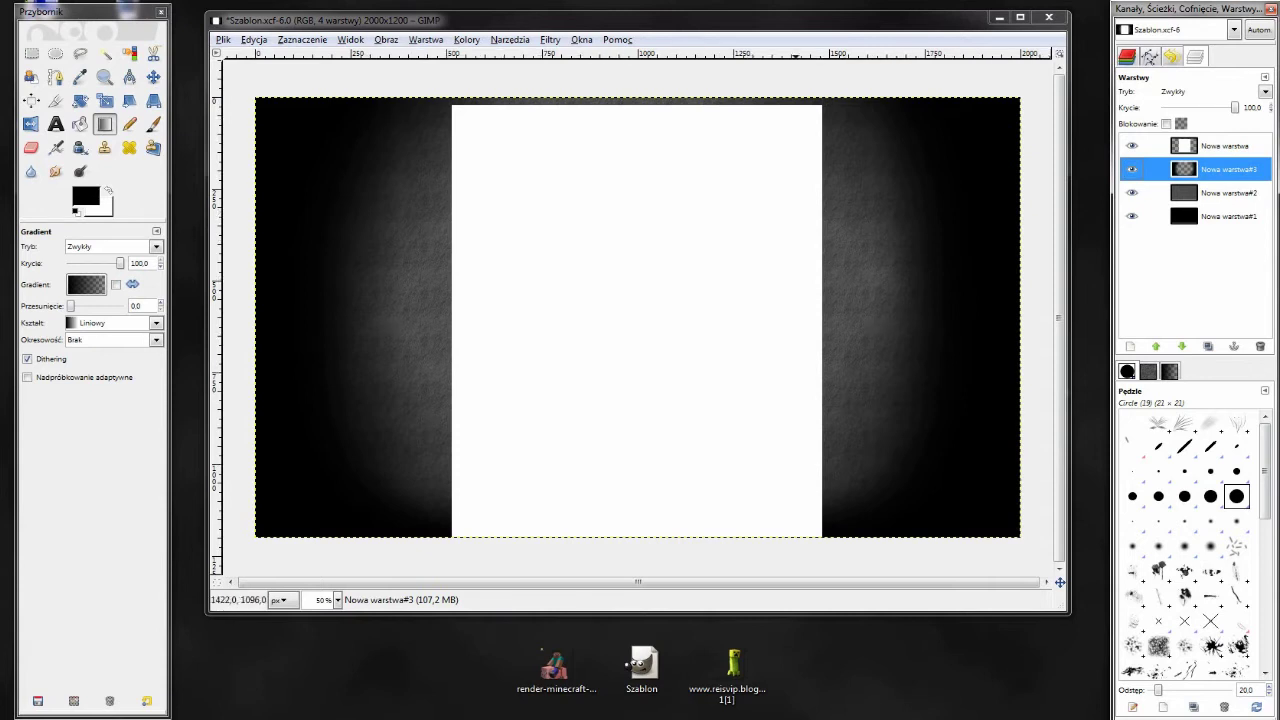
{"action": "left_click", "coordinate": [728, 668]}
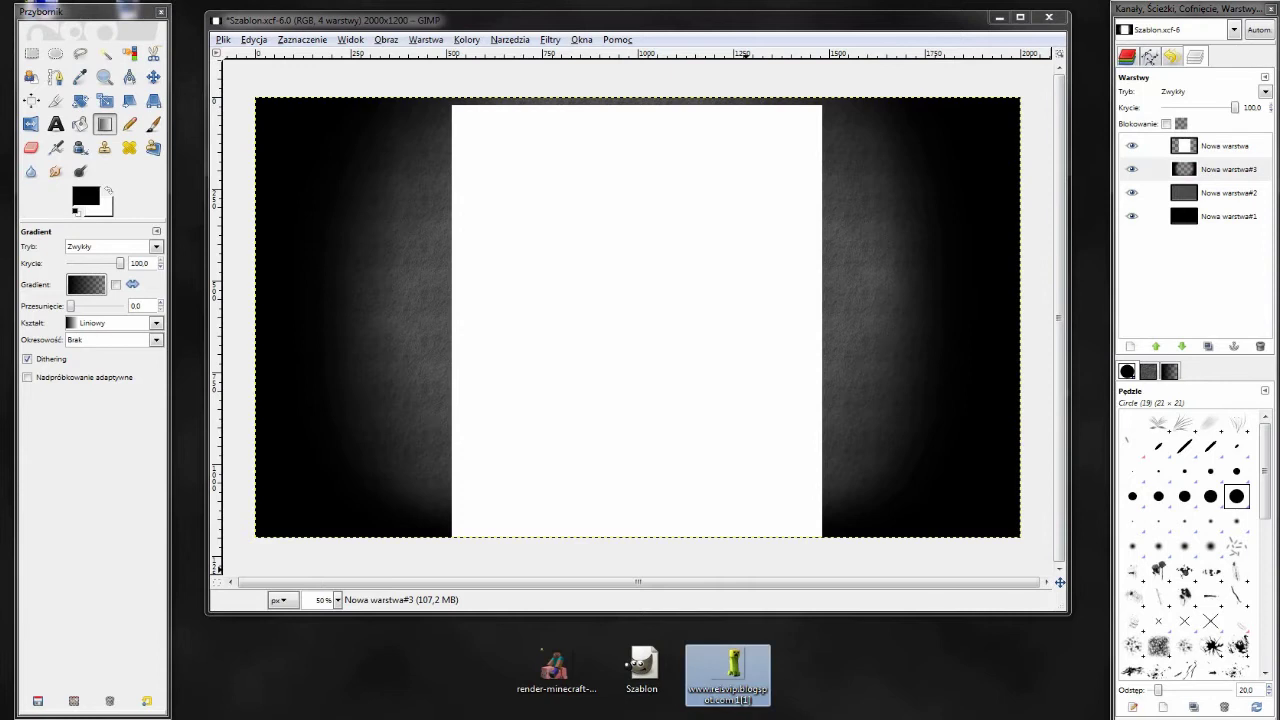
{"action": "left_click_drag", "start_coordinate": [735, 668], "coordinate": [637, 317]}
{"action": "mouse_move", "coordinate": [1200, 169]}
{"action": "left_mouse_down"}
{"action": "mouse_move", "coordinate": [1204, 145]}
{"action": "mouse_move", "coordinate": [1204, 169]}
{"action": "left_mouse_up"}
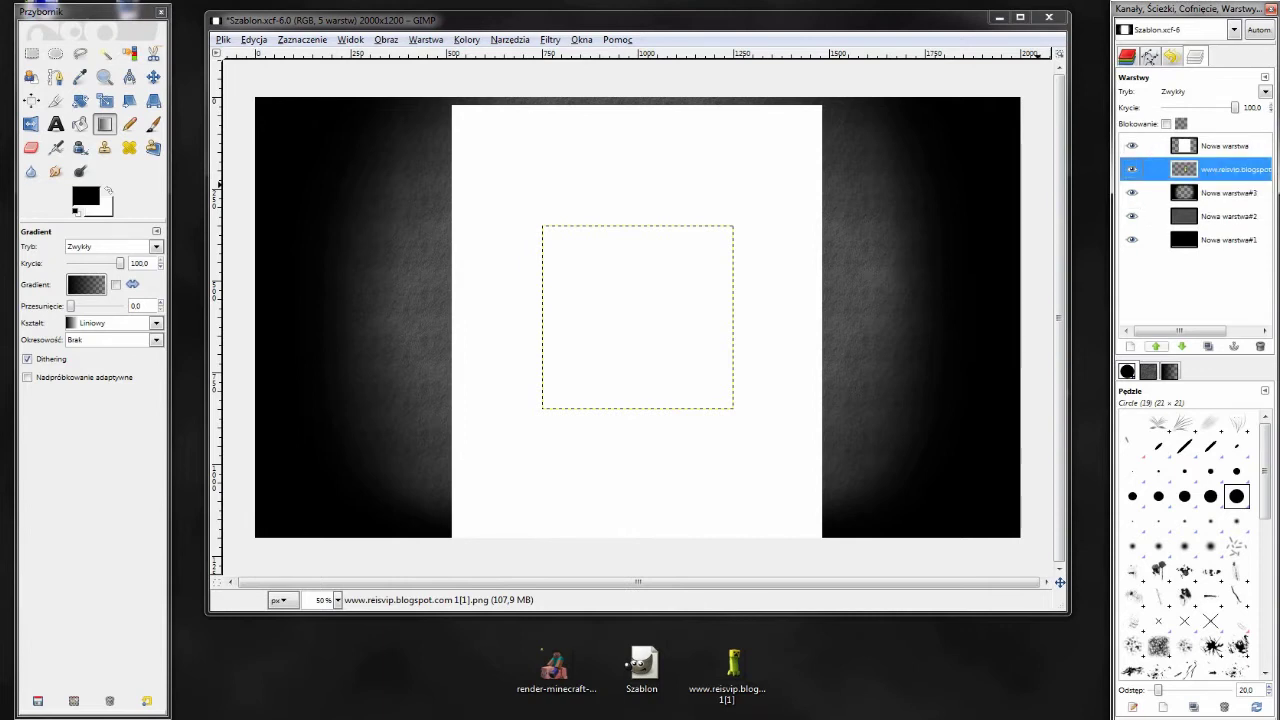
{"action": "left_click", "coordinate": [1156, 346]}
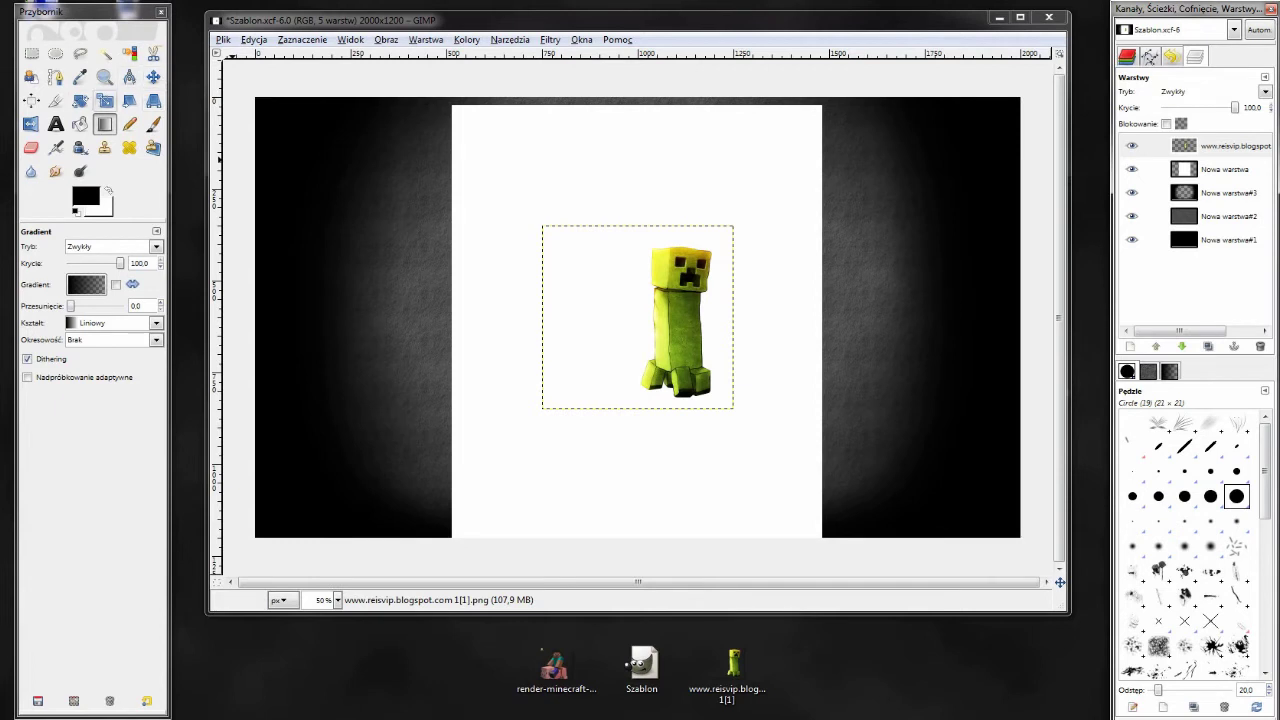
- Rotate the creeper clockwise so it leans diagonally, and move it onto the upper-right edge of the white column
{"action": "left_click", "coordinate": [80, 100]}
{"action": "left_click_drag", "start_coordinate": [719, 202], "coordinate": [751, 277]}
{"action": "key", "text": "Return"}
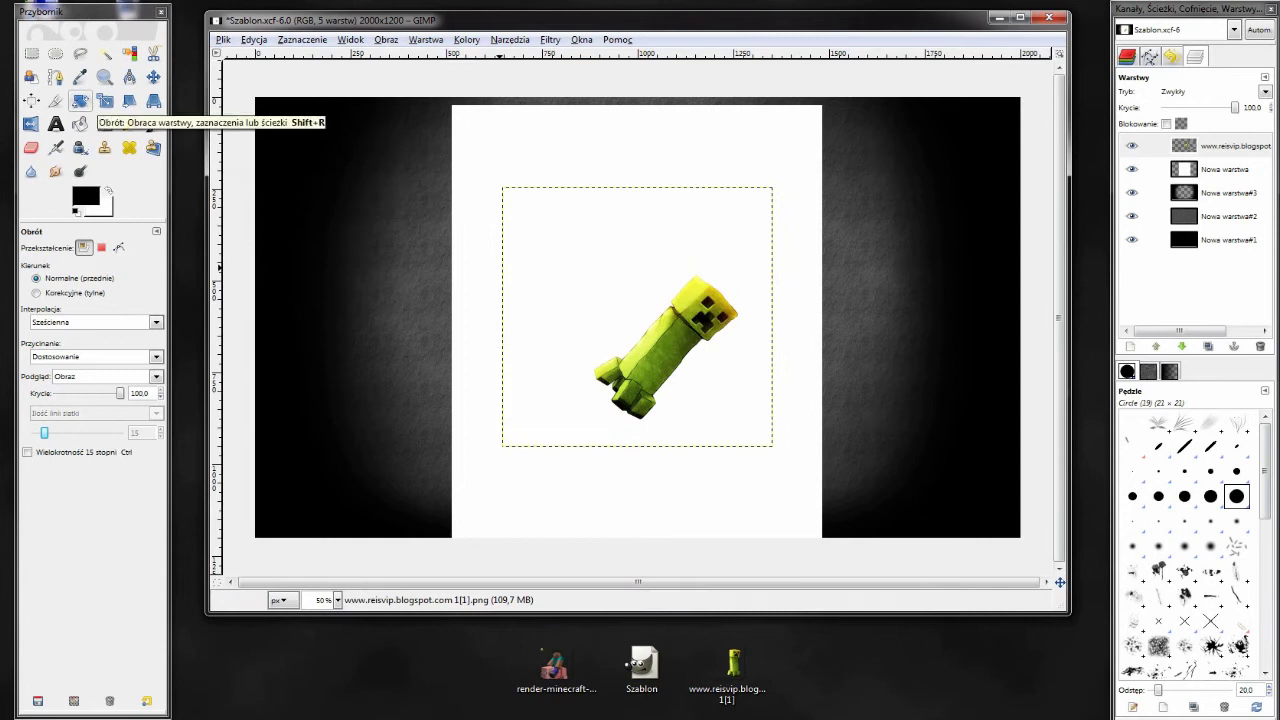
{"action": "left_click", "coordinate": [153, 77]}
{"action": "left_click_drag", "start_coordinate": [648, 356], "coordinate": [804, 176]}
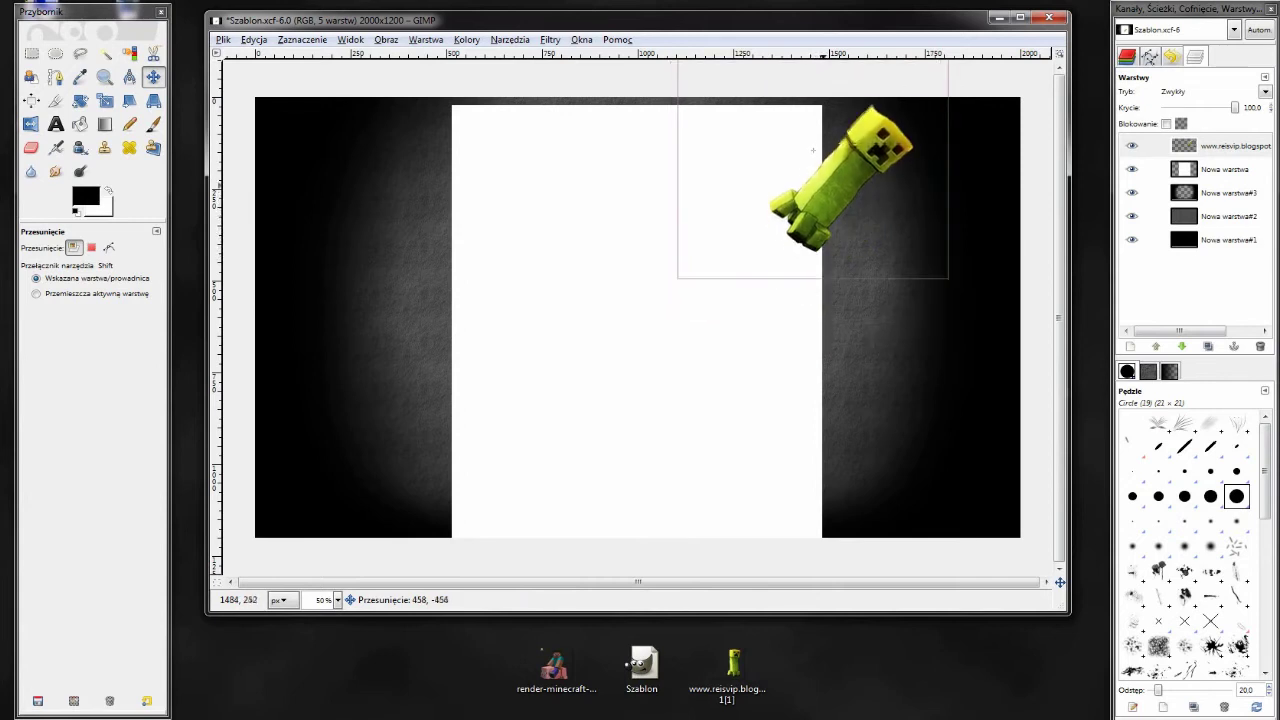
{"action": "mouse_move", "coordinate": [813, 150]}
{"action": "left_mouse_down"}
{"action": "mouse_move", "coordinate": [811, 134]}
{"action": "mouse_move", "coordinate": [801, 142]}
{"action": "mouse_move", "coordinate": [824, 146]}
{"action": "mouse_move", "coordinate": [797, 168]}
{"action": "mouse_move", "coordinate": [802, 137]}
{"action": "left_mouse_up"}
- Add the render-minecraft-cochon[1] image as a new layer and rotate it by -47.73 degrees
{"action": "left_click_drag", "start_coordinate": [554, 668], "coordinate": [527, 425]}
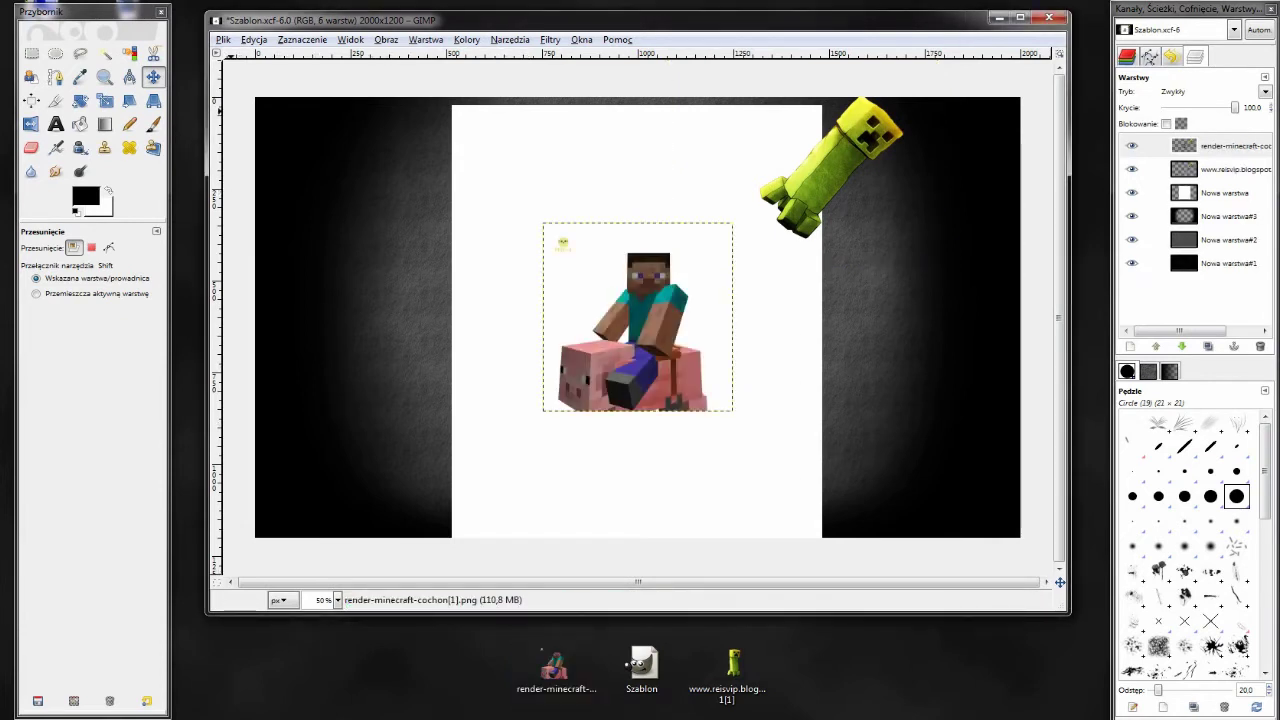
{"action": "left_click", "coordinate": [80, 101]}
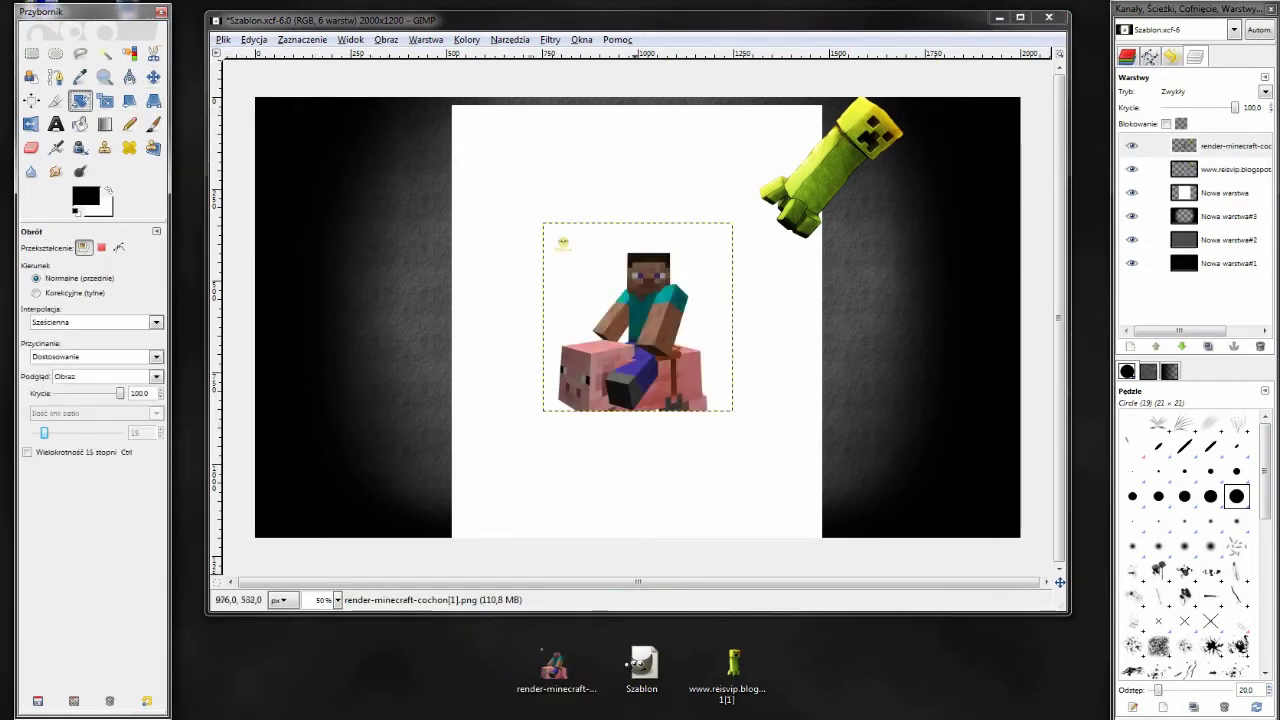
{"action": "left_click_drag", "start_coordinate": [655, 268], "coordinate": [621, 284]}
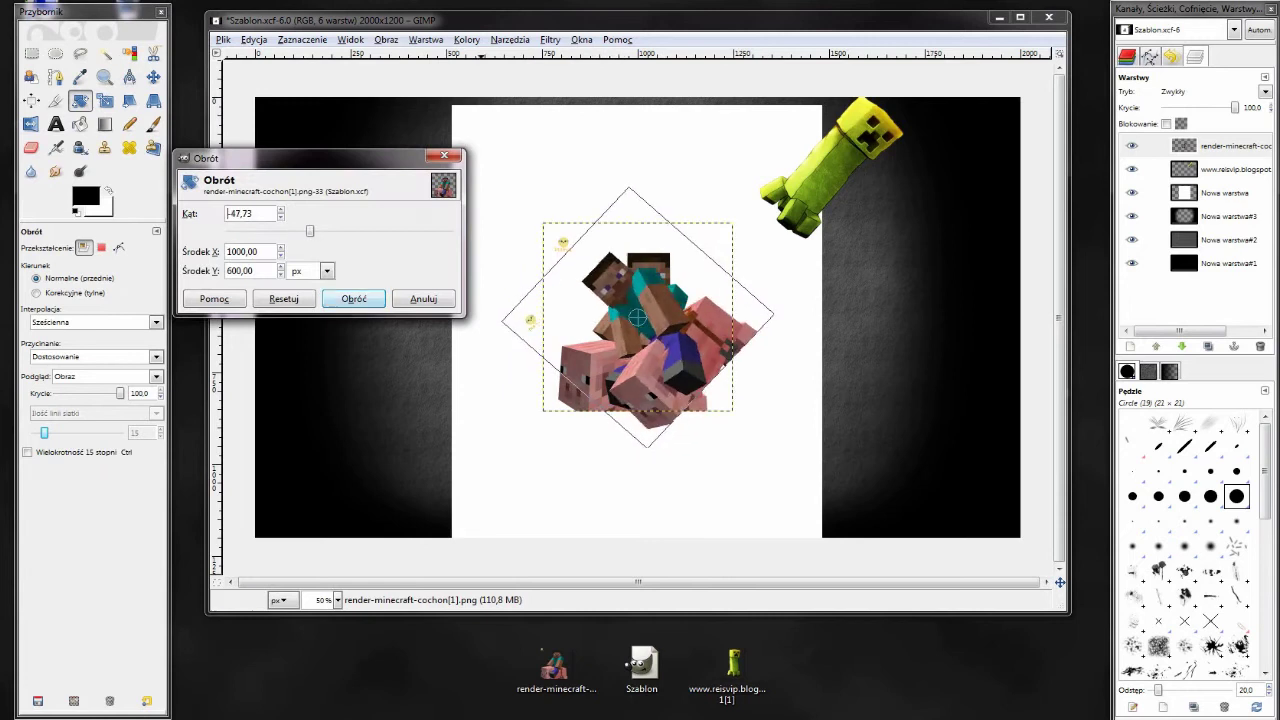
{"action": "left_click", "coordinate": [353, 298]}
- Erase the small yellow logo from the pig-rider layer and move the figure onto the white column's lower-left edge
{"action": "key", "text": "shift+e"}
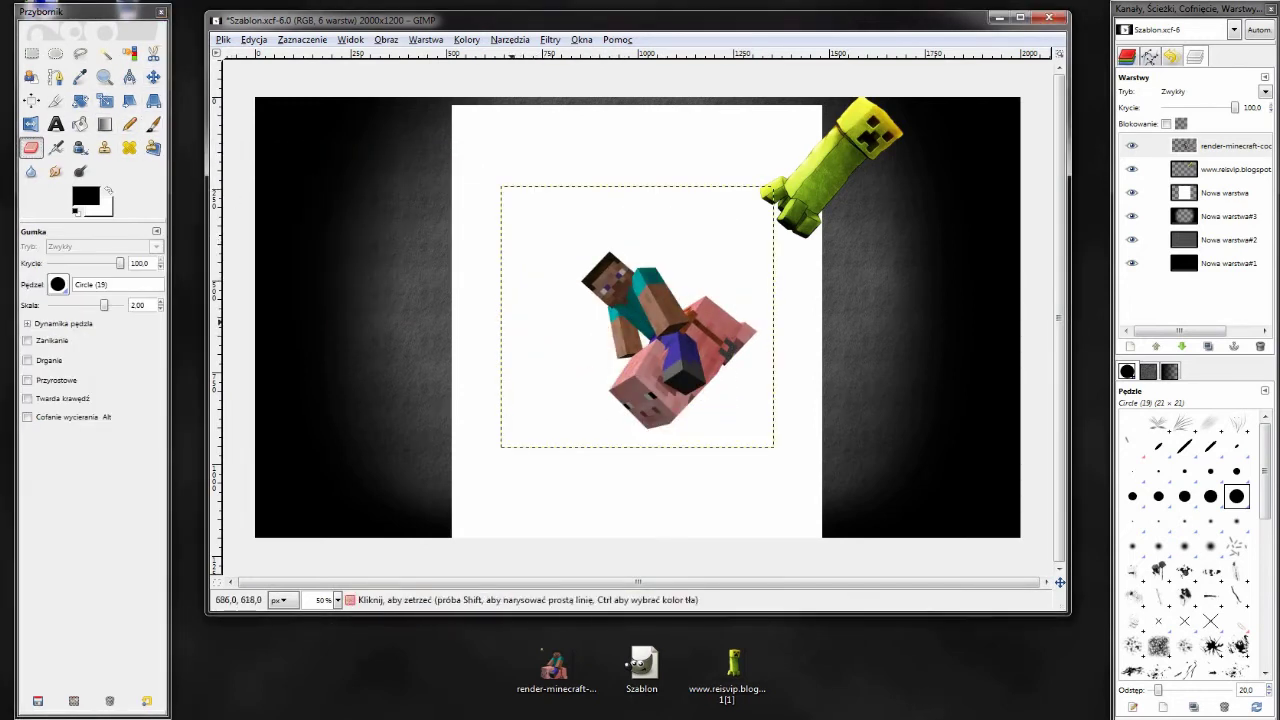
{"action": "left_click", "coordinate": [153, 76]}
{"action": "left_click_drag", "start_coordinate": [680, 347], "coordinate": [433, 426]}
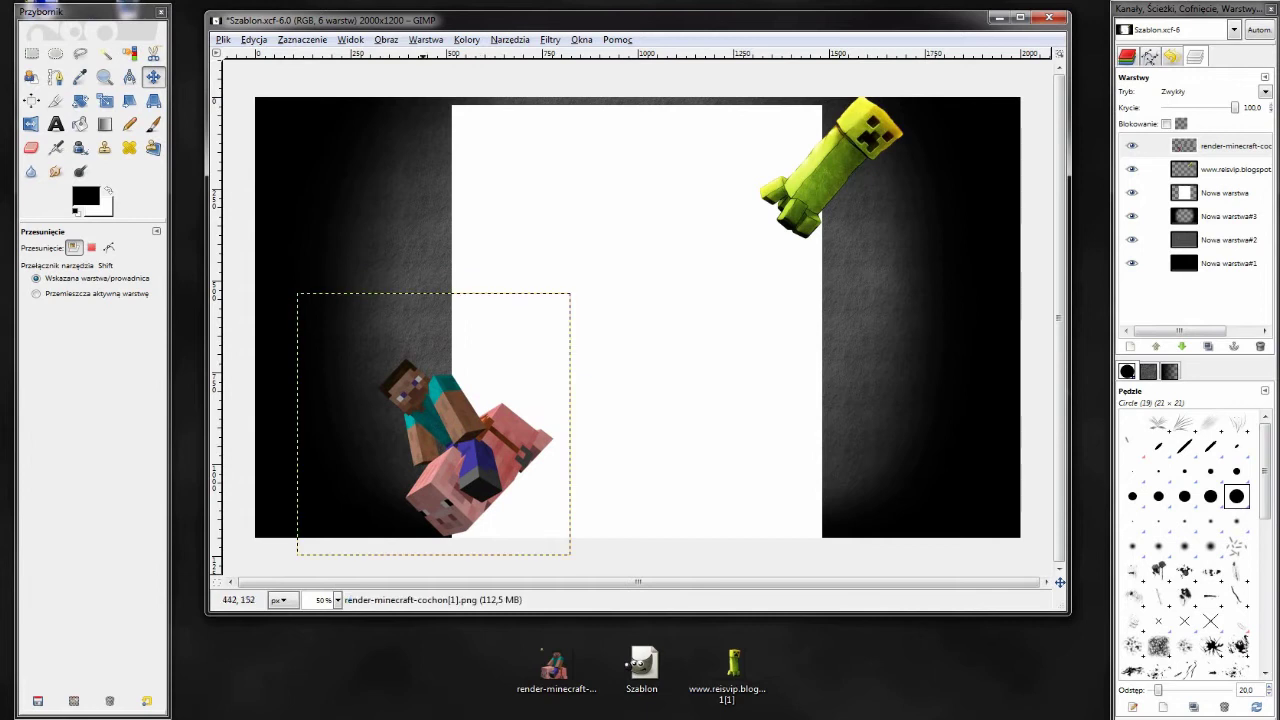
- Scale the pig-rider layer down in two passes, first to 678 × 678 px and a second time slightly smaller
{"action": "left_click", "coordinate": [425, 39]}
{"action": "left_click", "coordinate": [457, 251]}
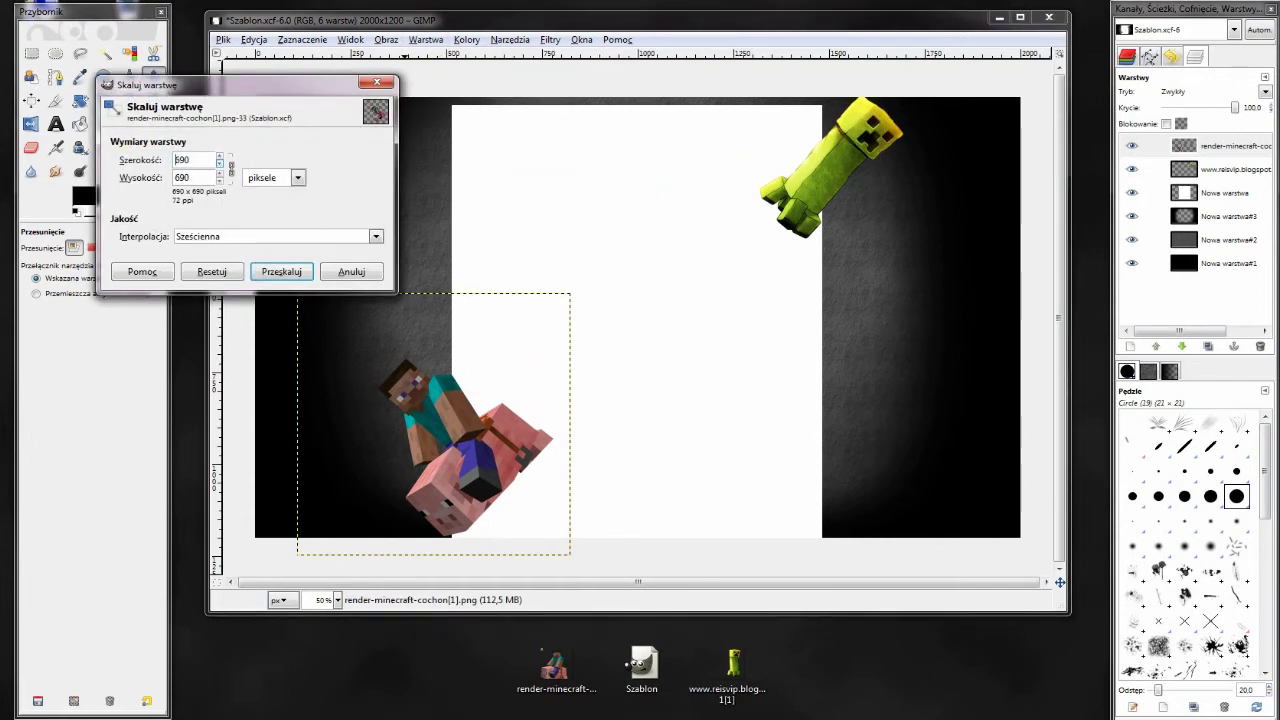
{"action": "type", "text": "678"}
{"action": "key", "text": "Return"}
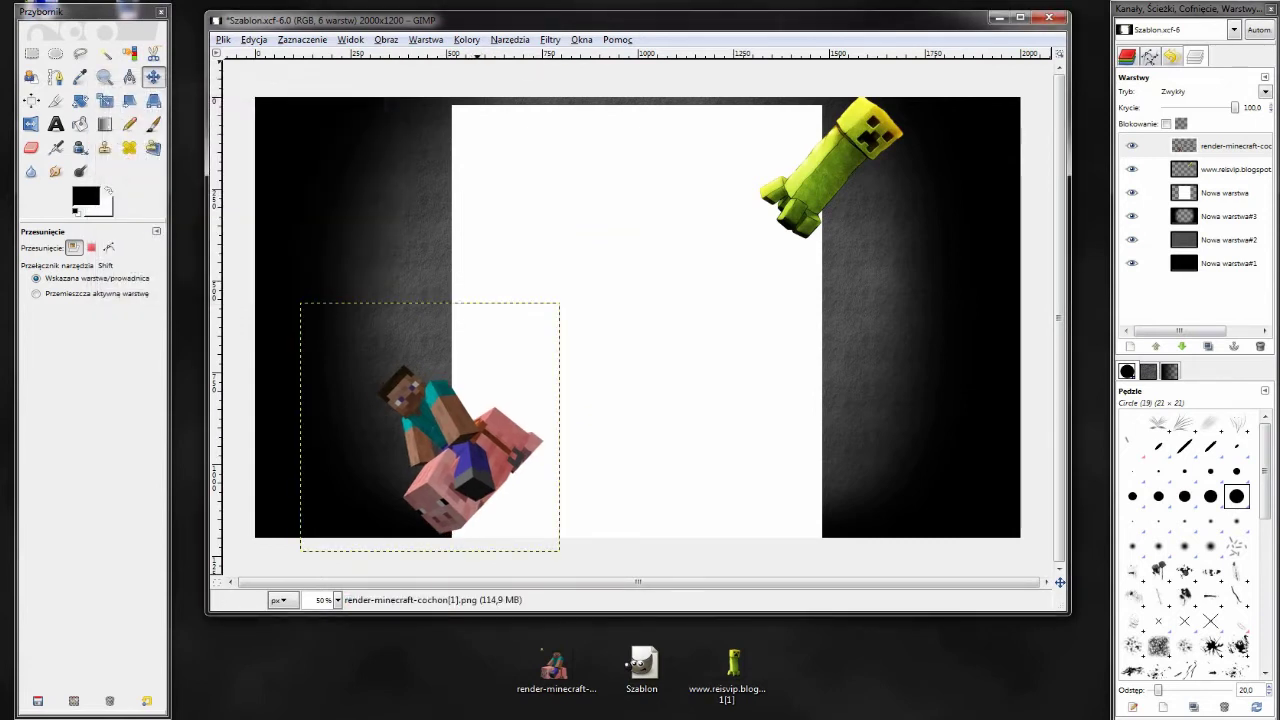
{"action": "left_click", "coordinate": [425, 39]}
{"action": "left_click", "coordinate": [465, 248]}
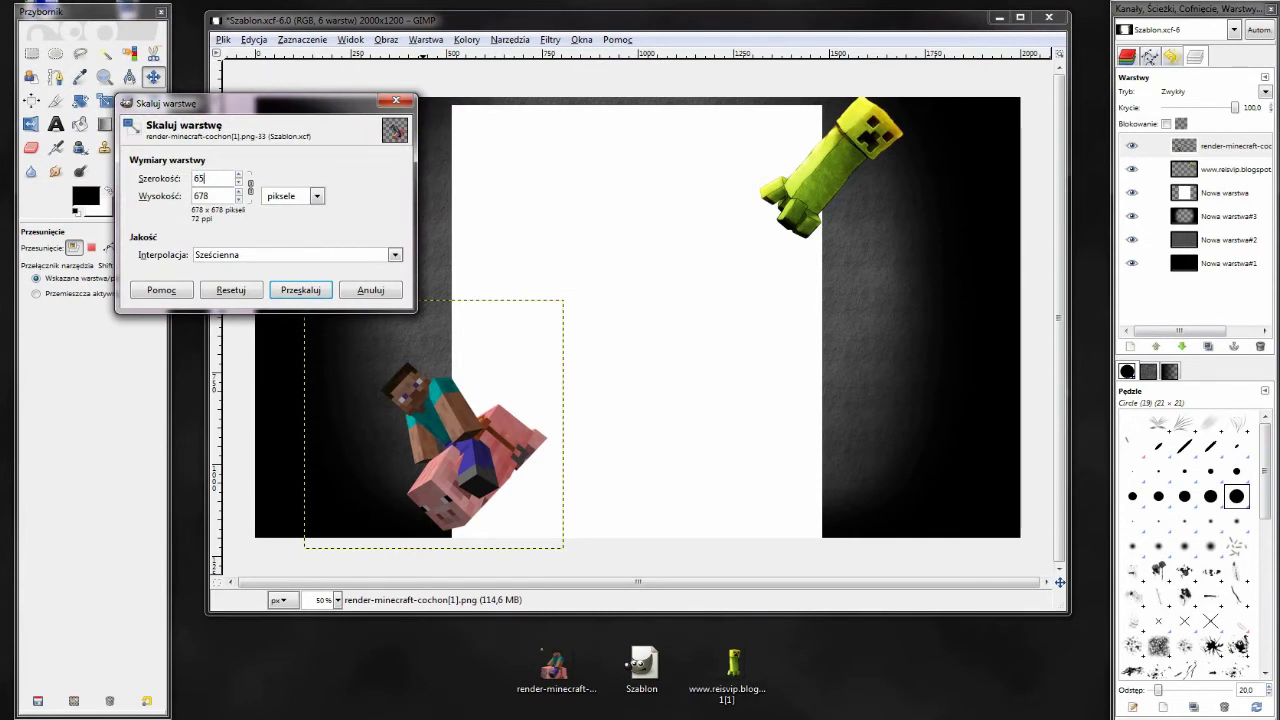
{"action": "left_click", "coordinate": [300, 290]}
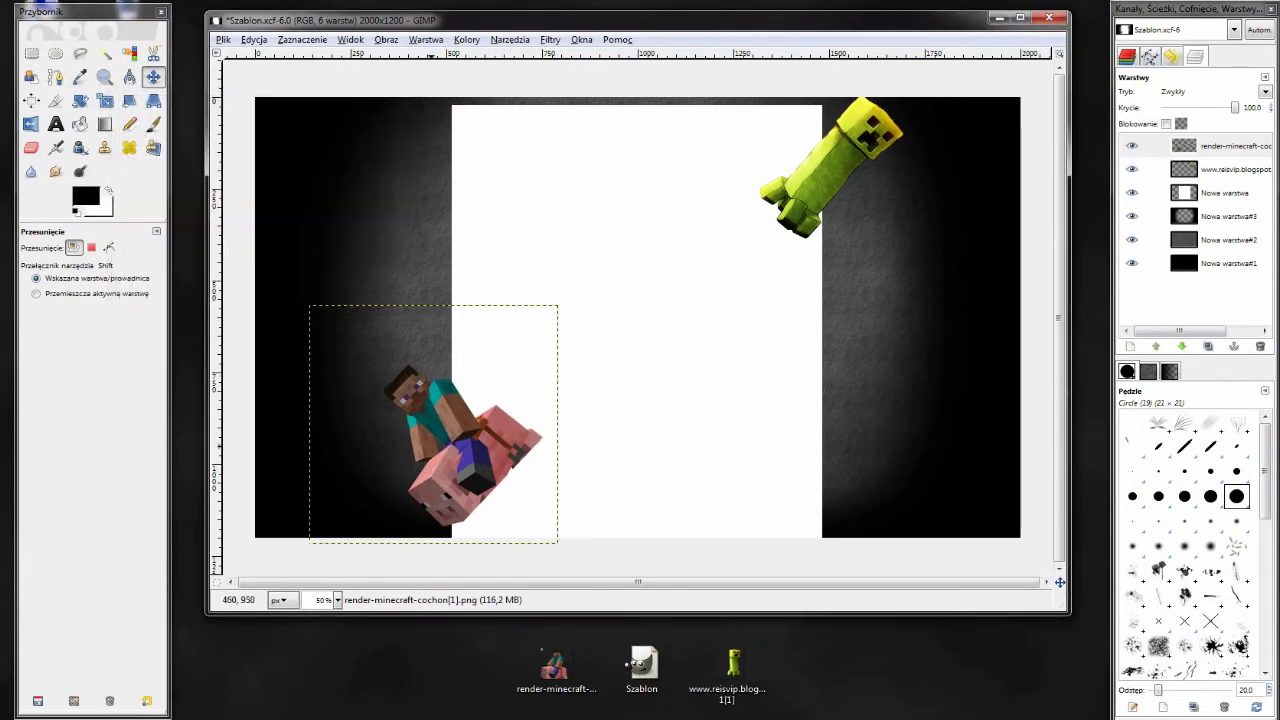
- Shift the pig rider slightly down and left toward the canvas's bottom edge, and nudge the creeper up against the top edge
{"action": "left_click_drag", "start_coordinate": [434, 423], "coordinate": [463, 473]}
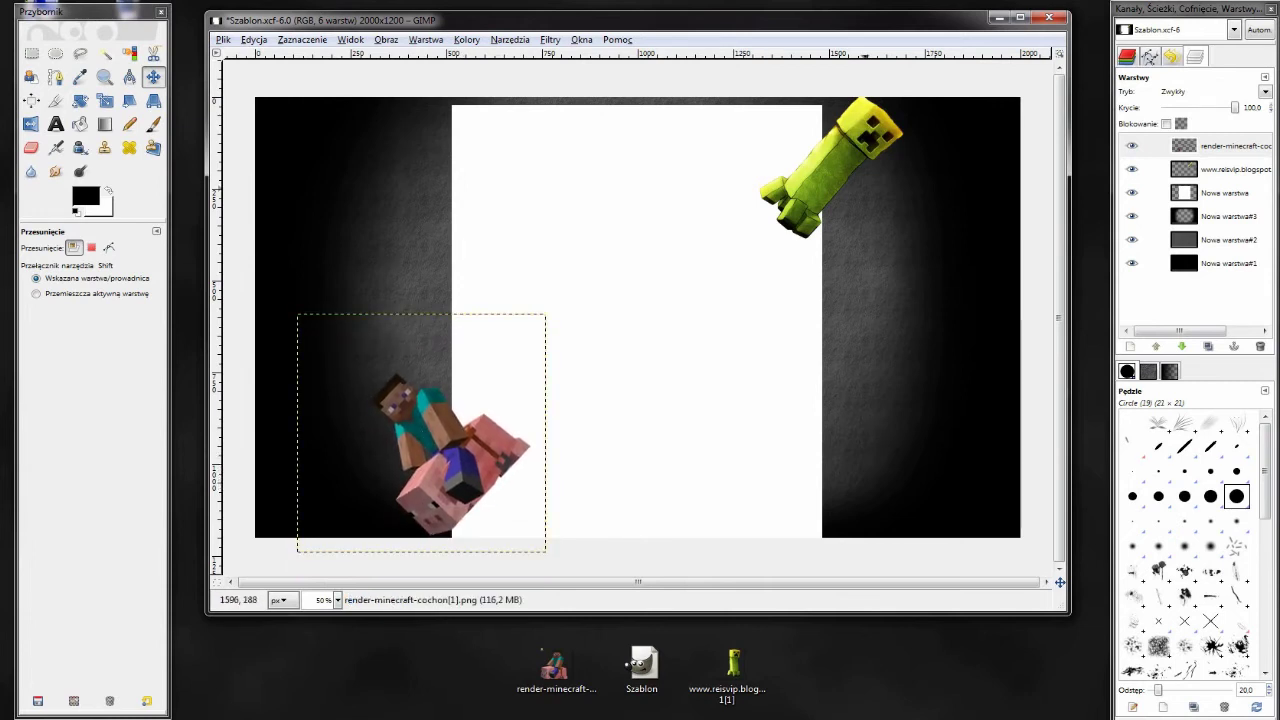
{"action": "left_click_drag", "start_coordinate": [802, 140], "coordinate": [806, 124]}
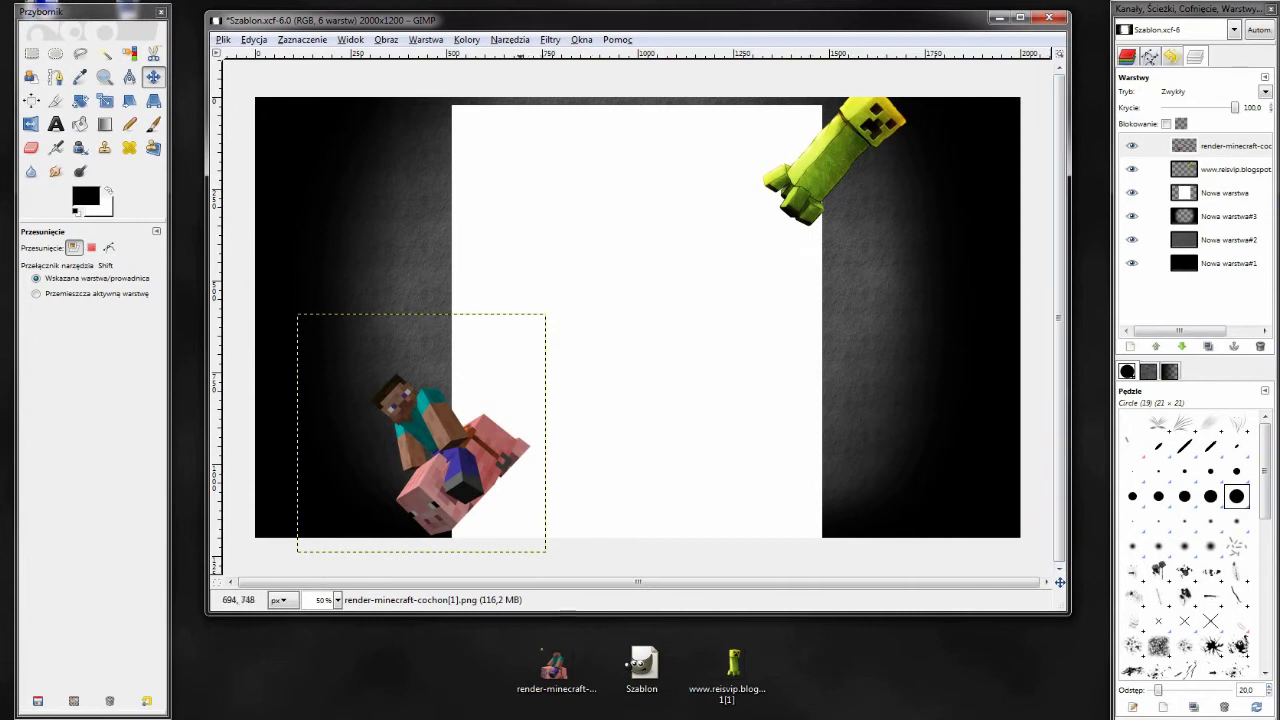
- Move the creeper layer and the pig-rider layer below the white column's layer in the stacking order
{"action": "left_click", "coordinate": [1155, 169]}
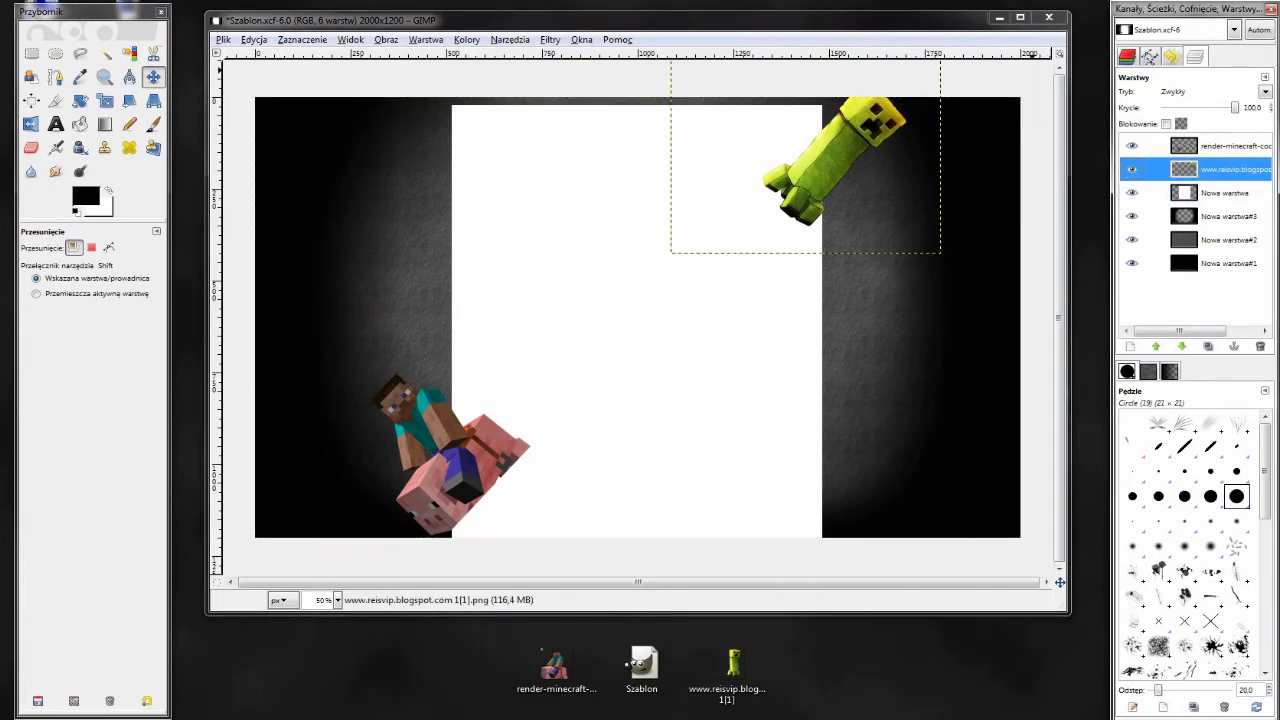
{"action": "left_click_drag", "start_coordinate": [1235, 107], "coordinate": [1235, 107]}
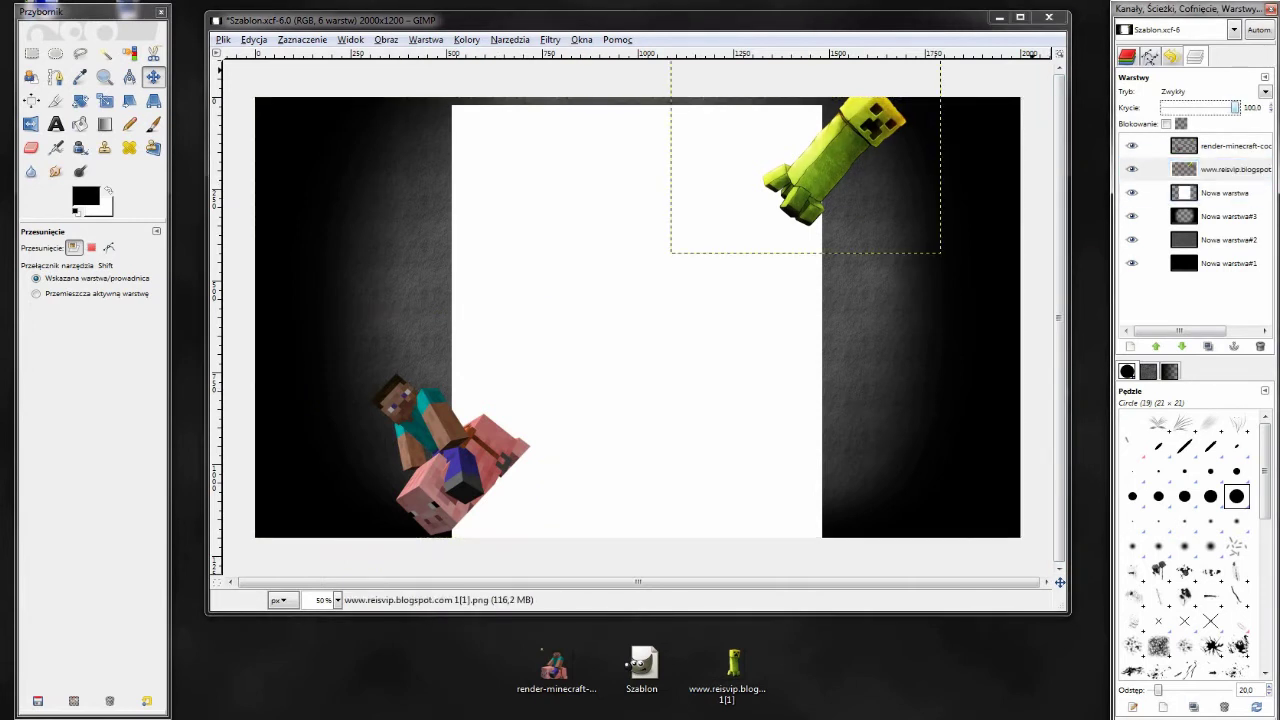
{"action": "left_click", "coordinate": [1200, 146]}
{"action": "left_click", "coordinate": [1200, 169]}
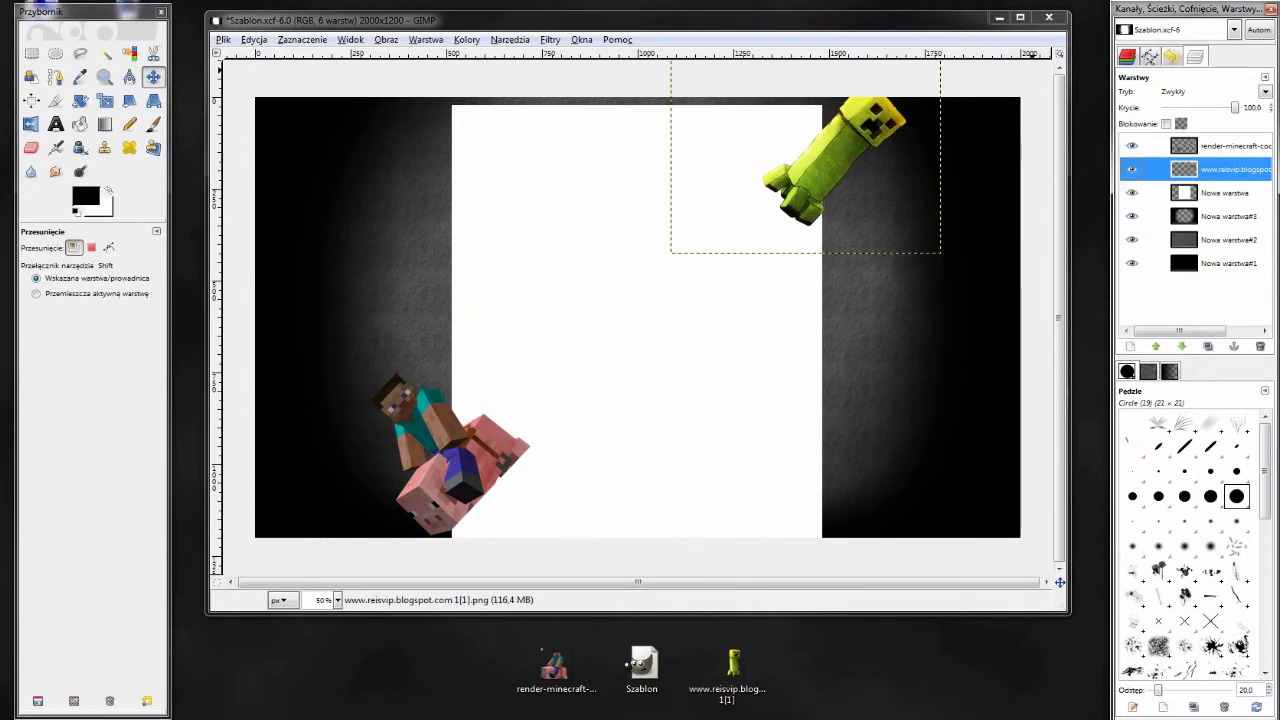
{"action": "left_click", "coordinate": [1181, 346]}
{"action": "left_click", "coordinate": [1200, 146]}
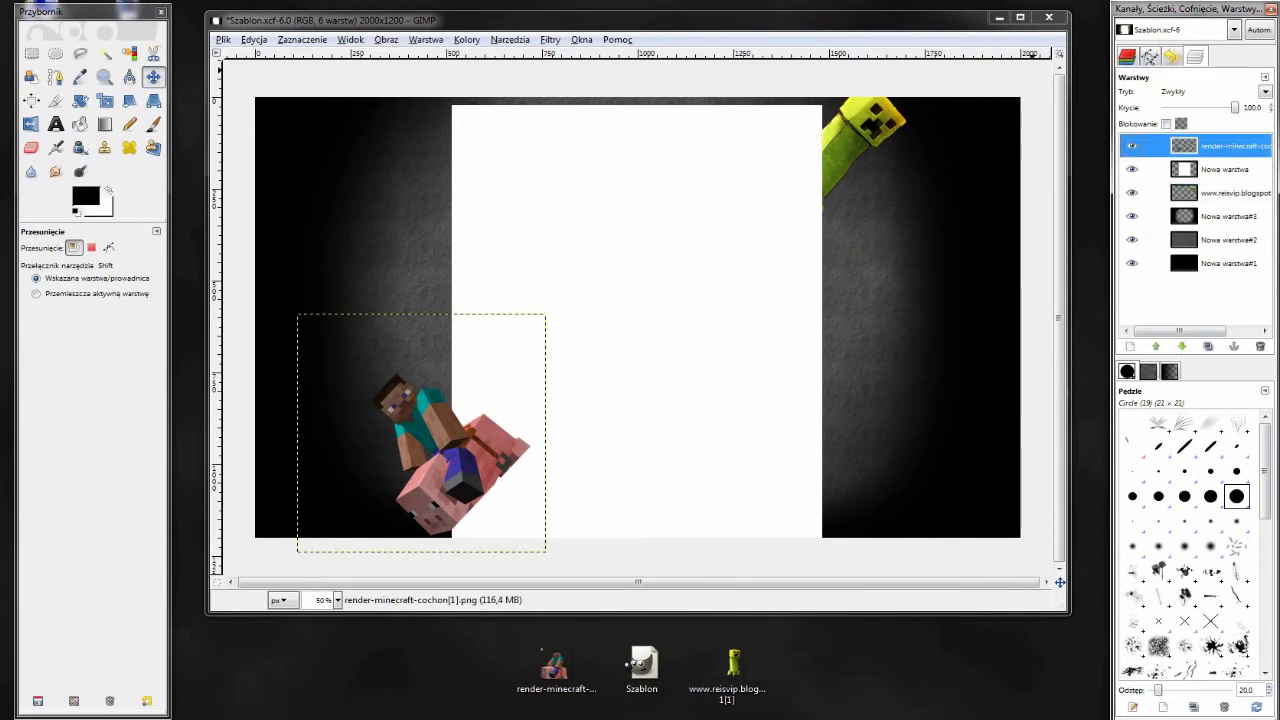
{"action": "left_click", "coordinate": [1181, 346]}
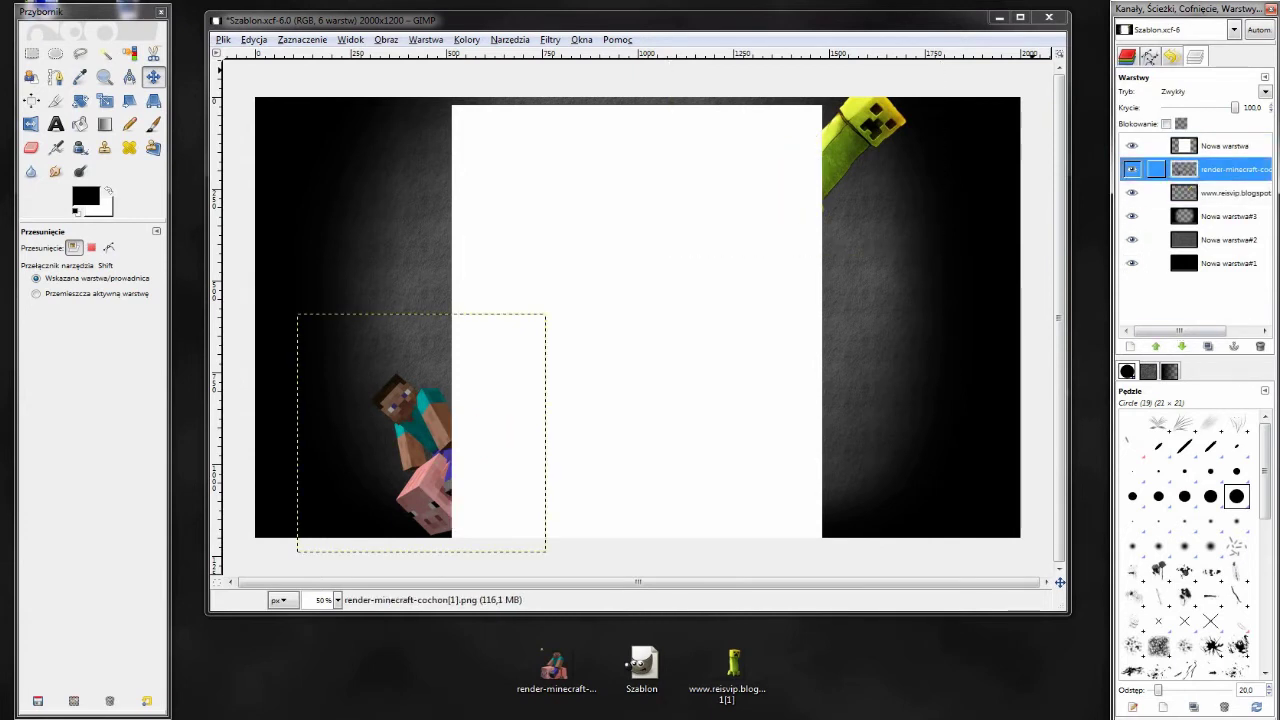
- Lower the opacity of the pig-rider layer to 52.7 and the creeper layer to 67, and make the white column's layer active
{"action": "left_click_drag", "start_coordinate": [1235, 107], "coordinate": [1206, 107]}
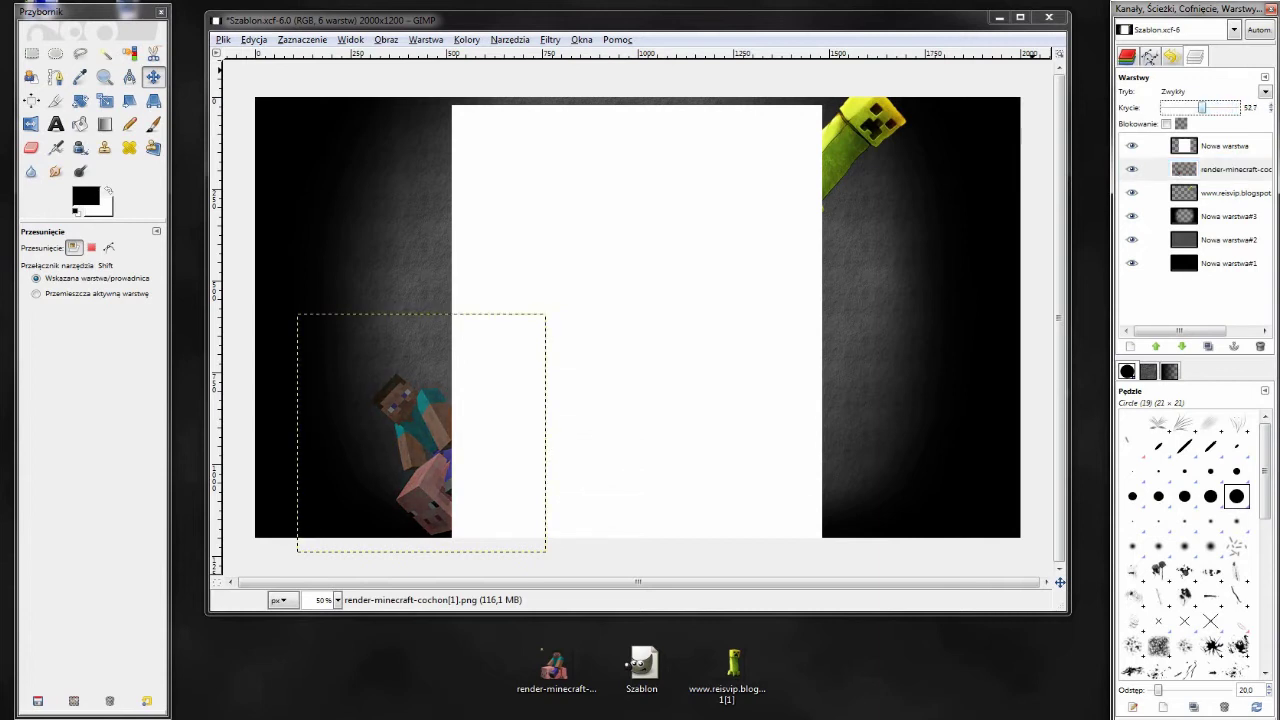
{"action": "left_click", "coordinate": [1222, 193]}
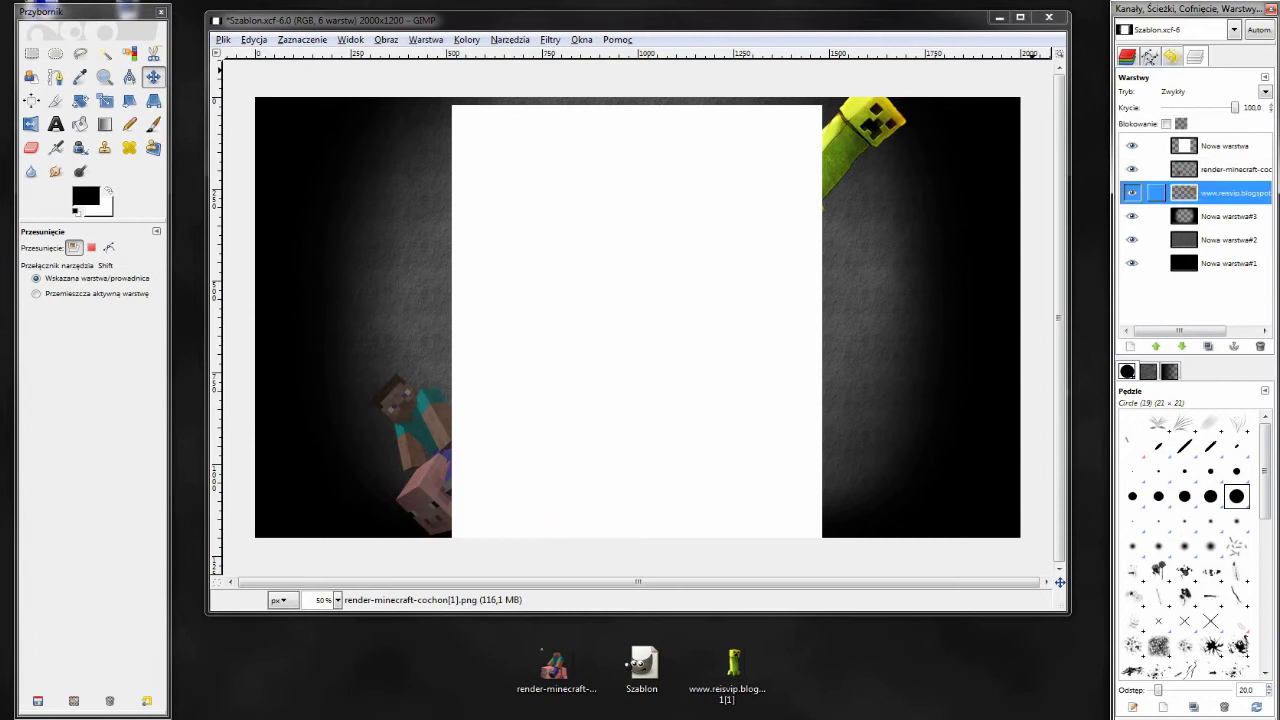
{"action": "left_click_drag", "start_coordinate": [1226, 107], "coordinate": [1212, 107]}
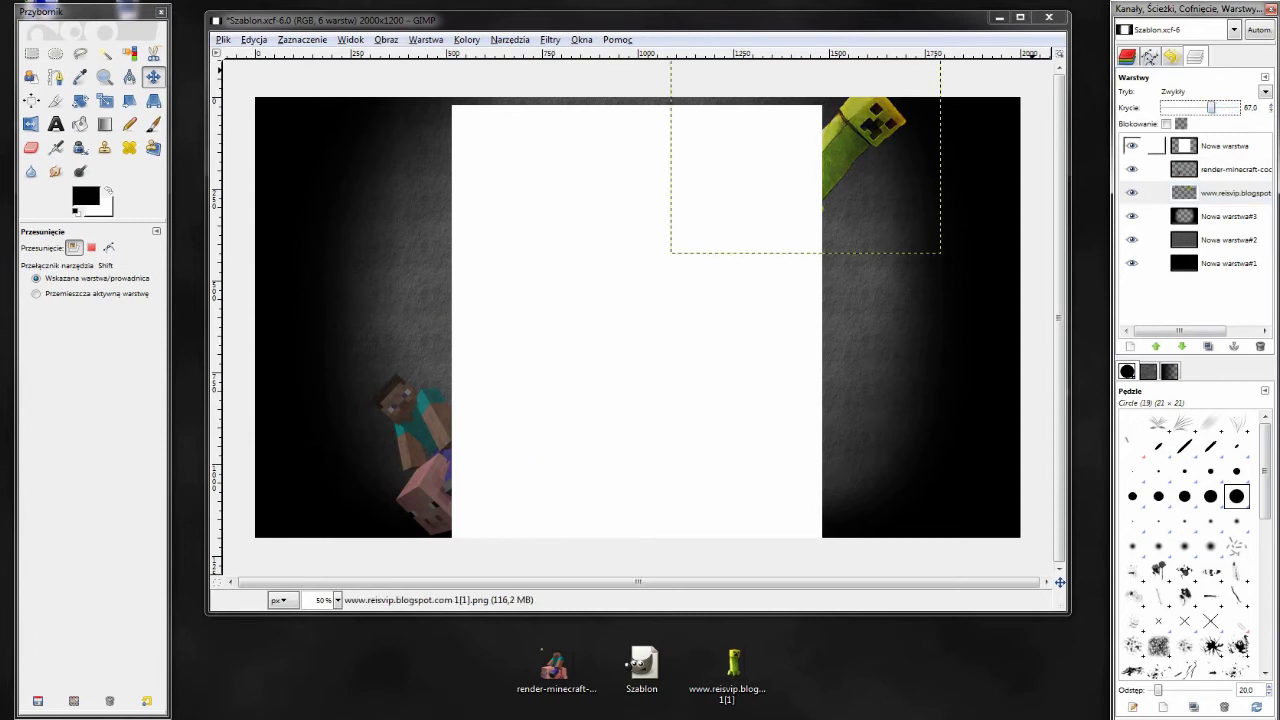
{"action": "left_click", "coordinate": [1222, 169]}
{"action": "left_click", "coordinate": [1222, 146]}
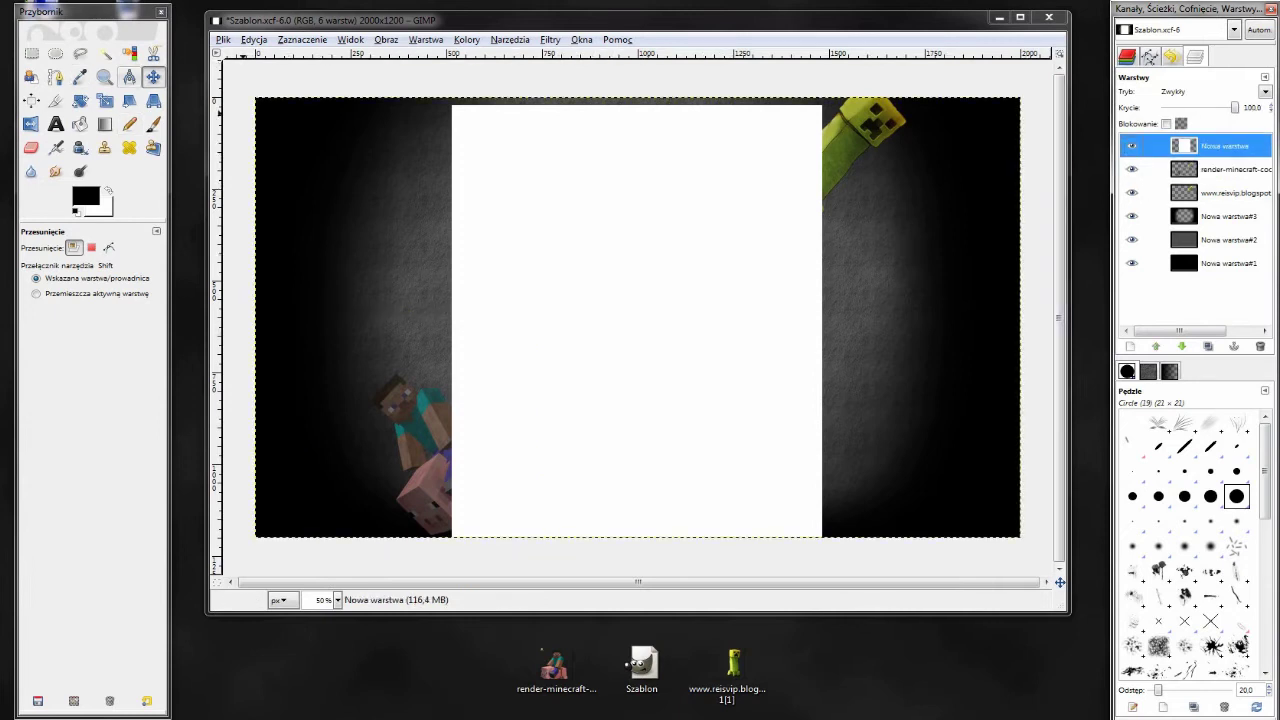
- Add the text "Slake" in a box about 764 × 298 px across the white column's left edge and colour it white (ffffff)
{"action": "left_click", "coordinate": [55, 124]}
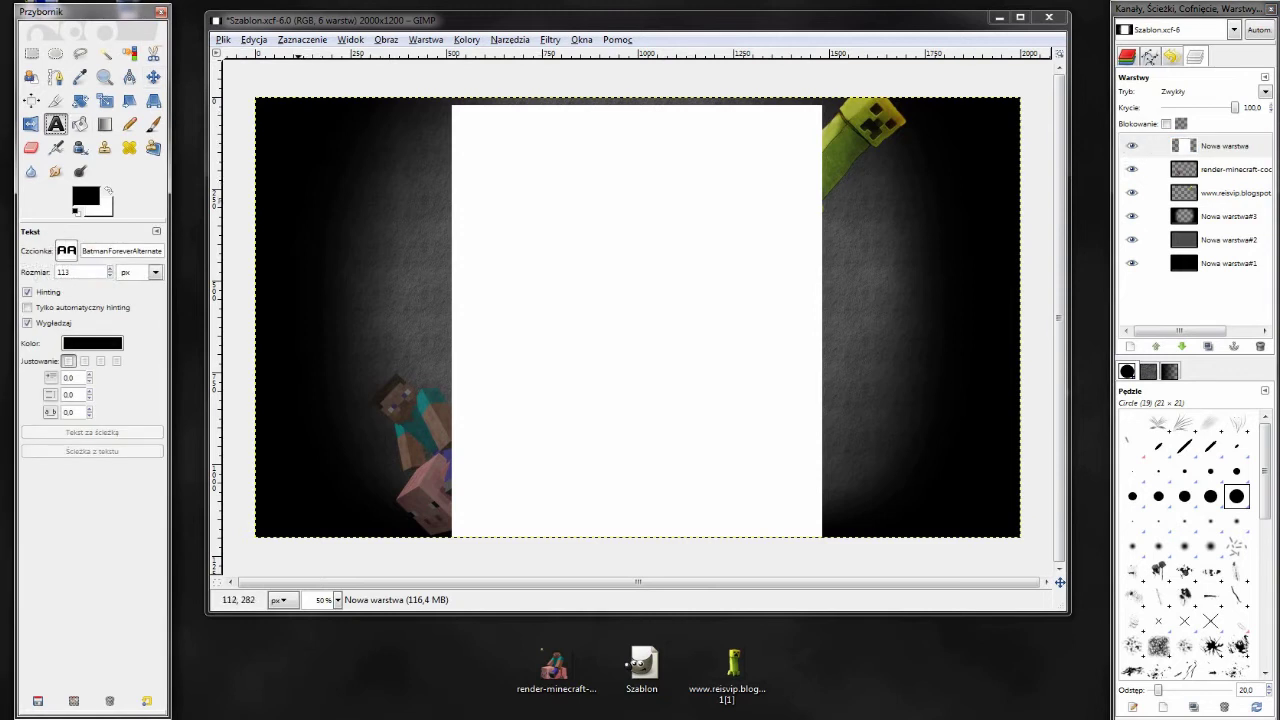
{"action": "left_click_drag", "start_coordinate": [299, 200], "coordinate": [591, 308]}
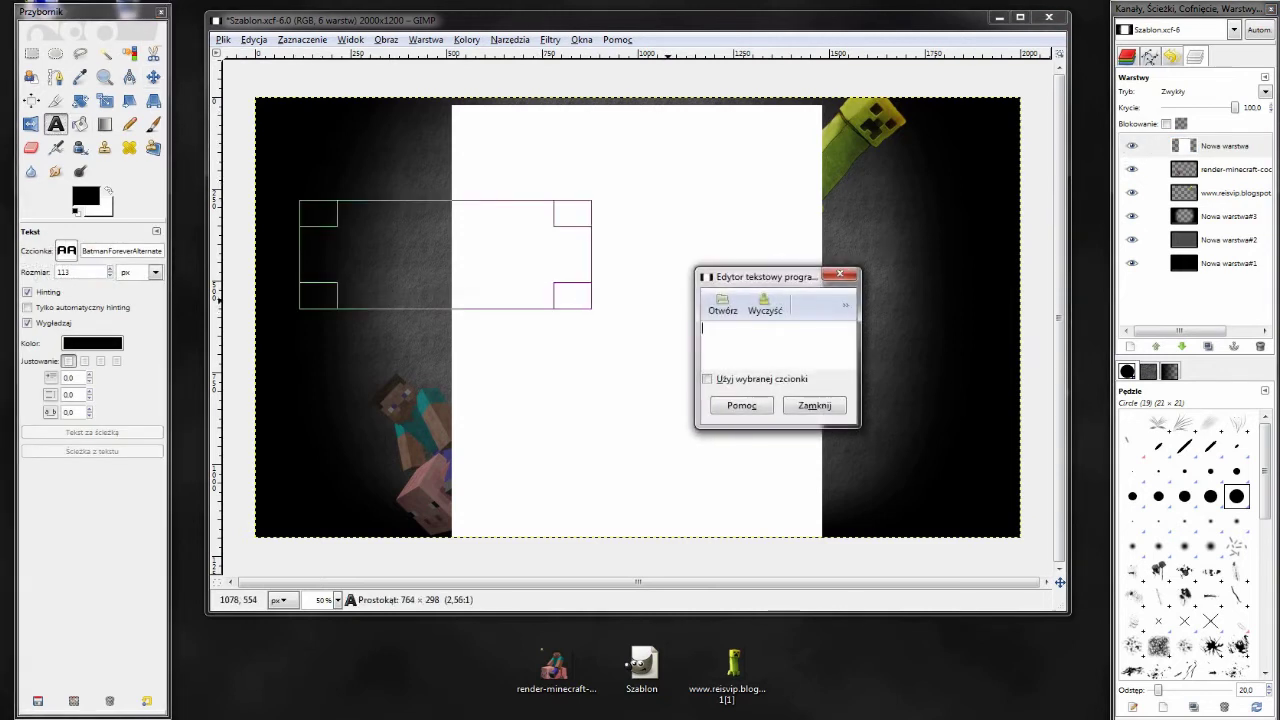
{"action": "type", "text": "Slake"}
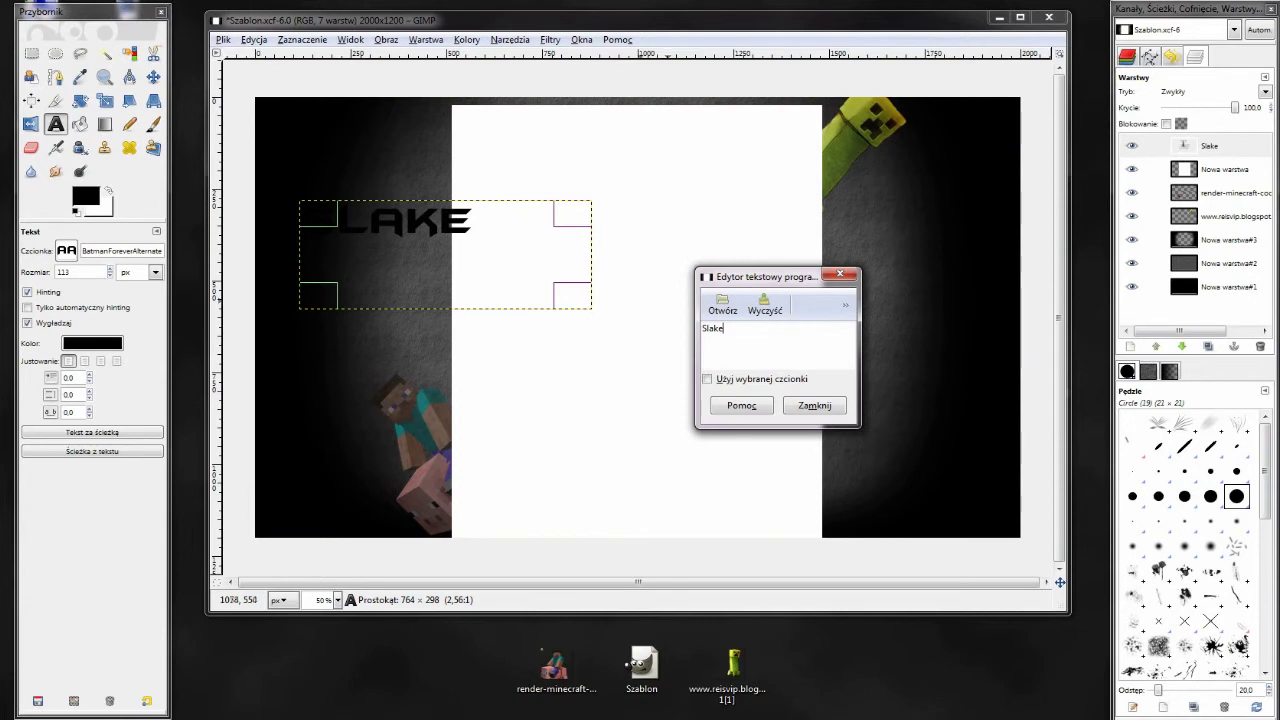
{"action": "left_click", "coordinate": [86, 196]}
{"action": "left_click", "coordinate": [236, 157]}
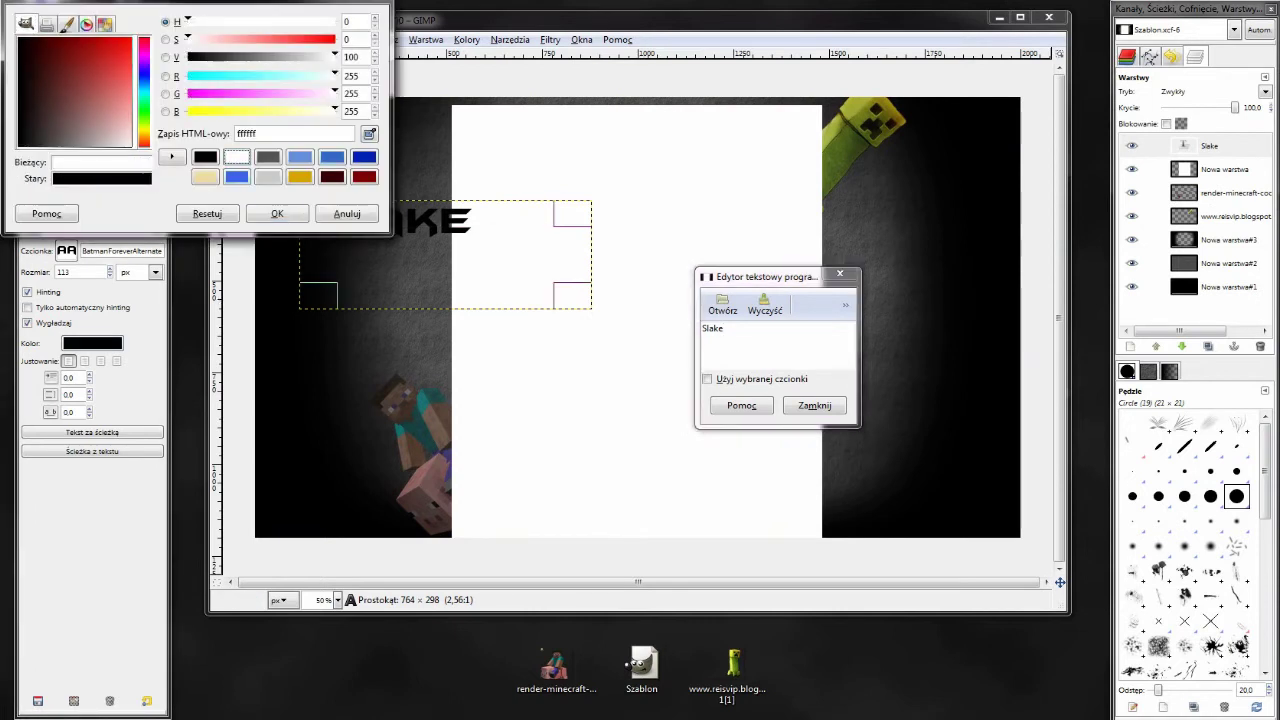
{"action": "left_click", "coordinate": [277, 213]}
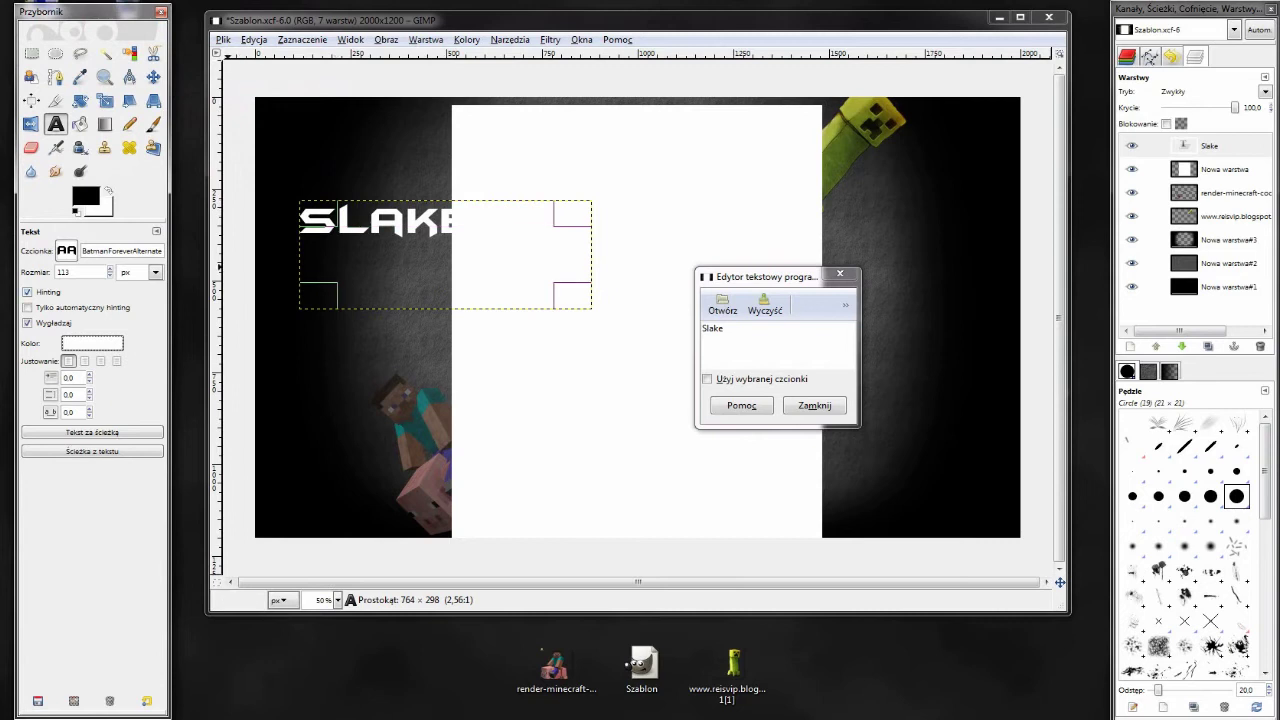
- Set the Slake text size to 115 px and move the text left, clear of the white column
{"action": "left_click", "coordinate": [109, 268]}
{"action": "left_click", "coordinate": [109, 268]}
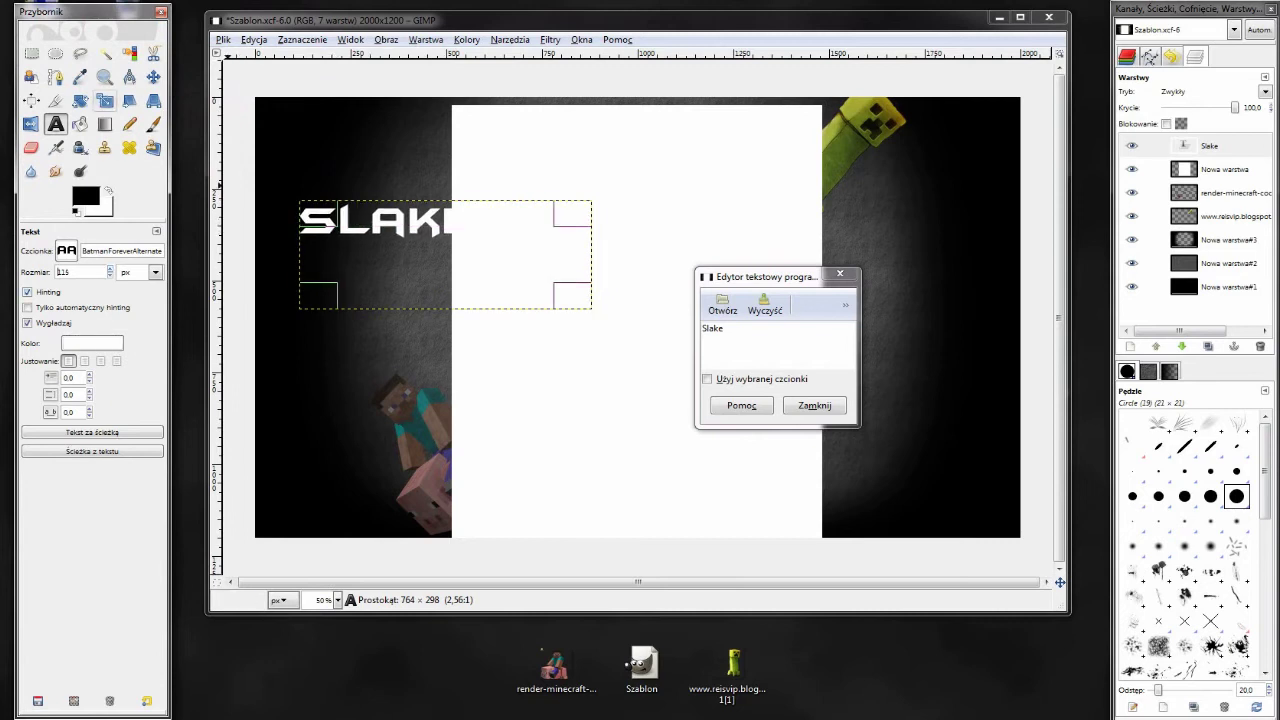
{"action": "left_click", "coordinate": [153, 76]}
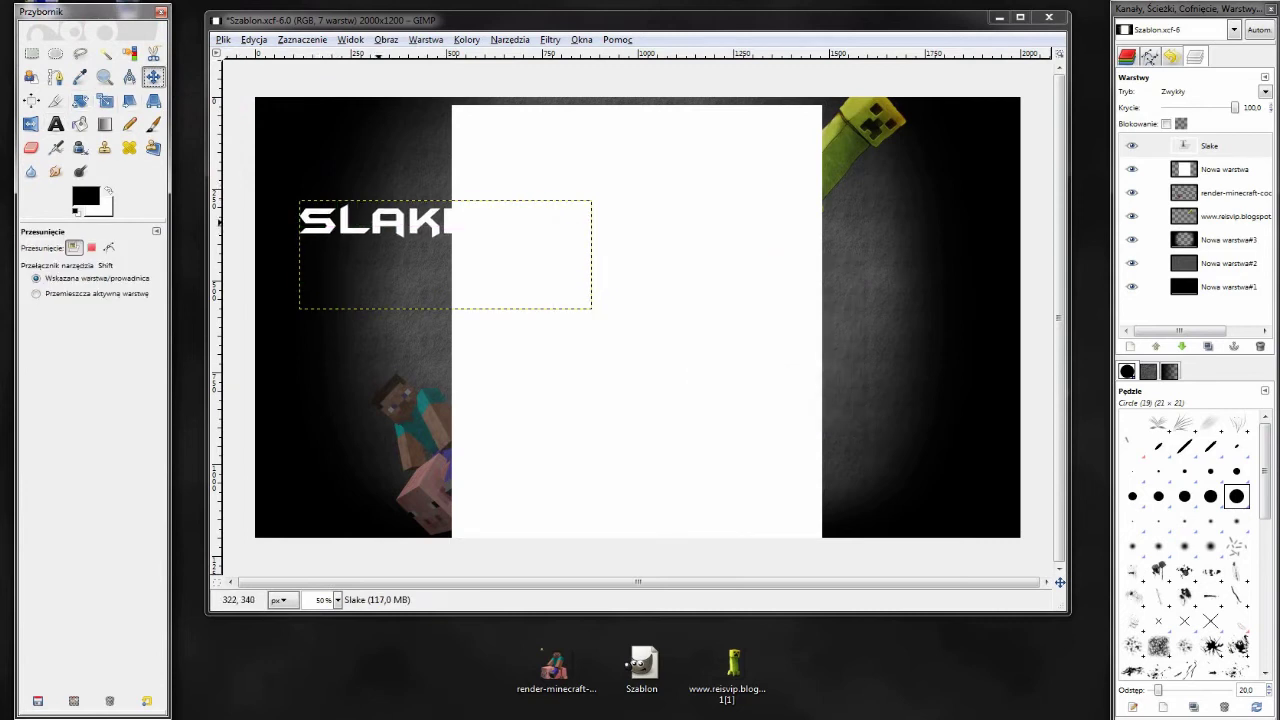
{"action": "left_click_drag", "start_coordinate": [378, 227], "coordinate": [351, 226]}
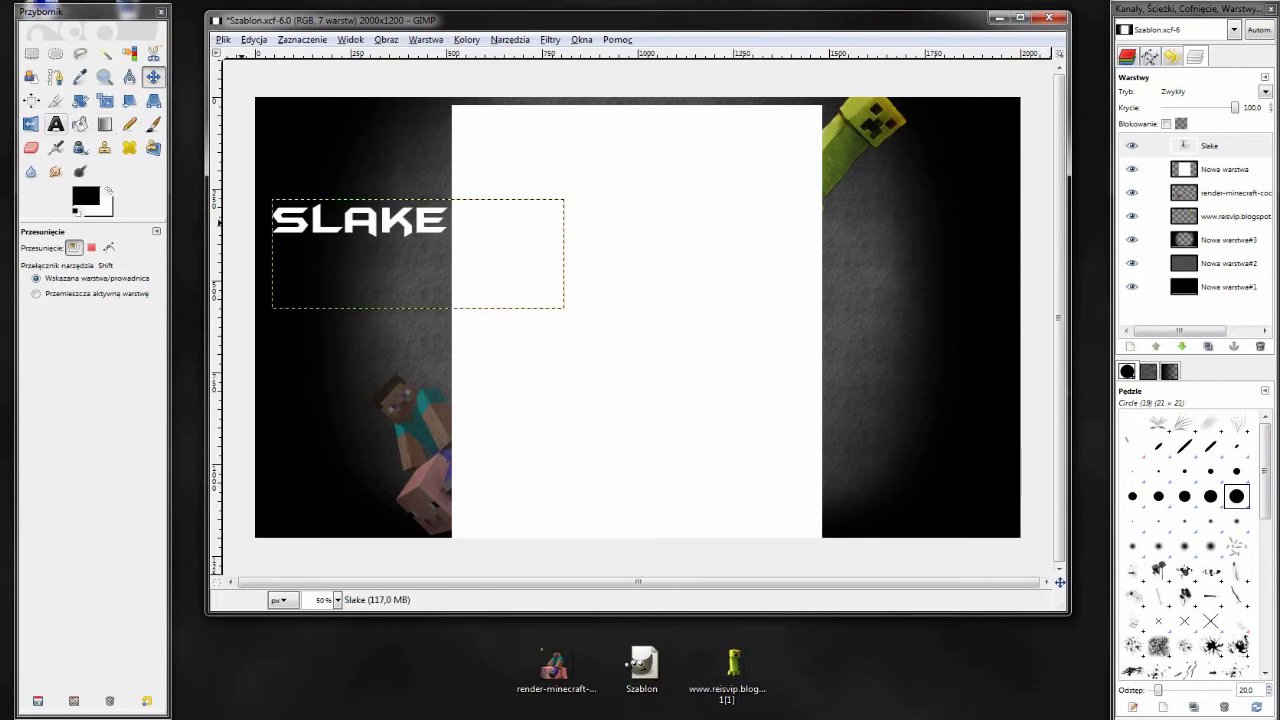
- Create a selection from the letter shapes of the Slake text layer
{"action": "left_click", "coordinate": [55, 124]}
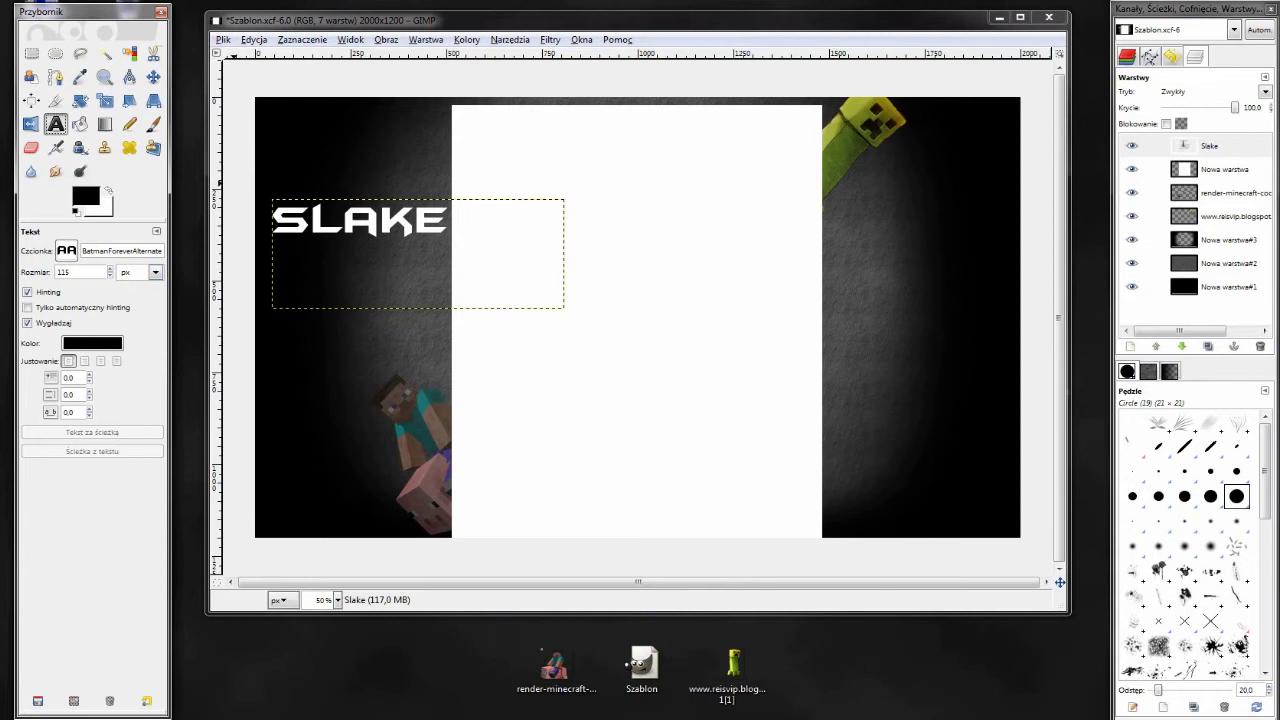
{"action": "right_click", "coordinate": [1218, 147]}
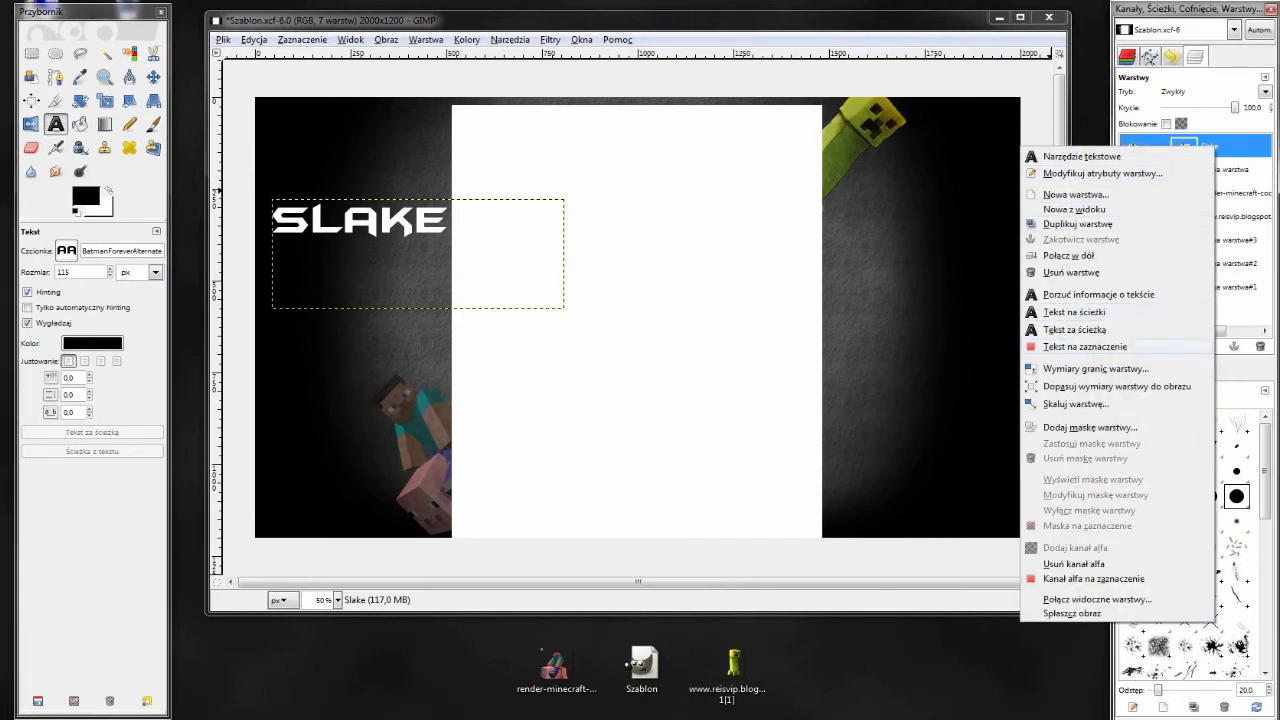
{"action": "left_click", "coordinate": [1074, 311]}
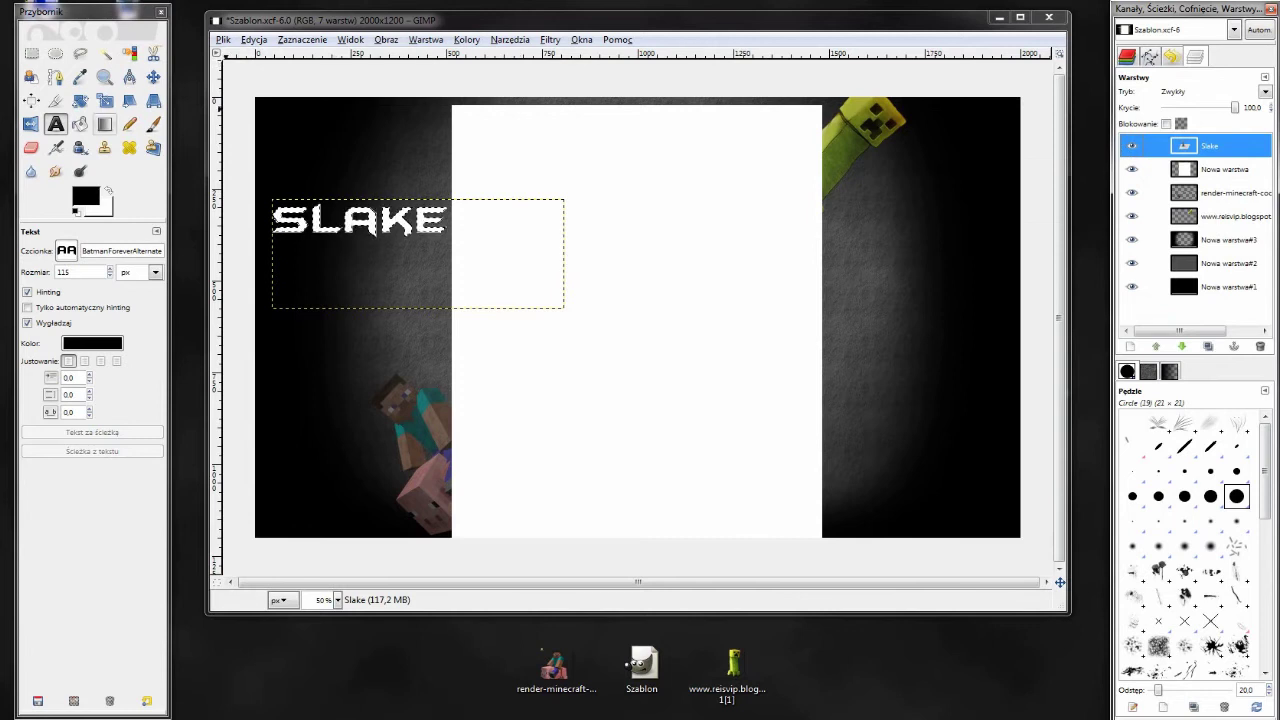
- Set the Gradient tool to the Metallic Something gradient with a linear shape
{"action": "left_click", "coordinate": [105, 124]}
{"action": "left_click", "coordinate": [86, 284]}
{"action": "scroll", "coordinate": [134, 390], "scroll_direction": "down", "scroll_amount": 6}
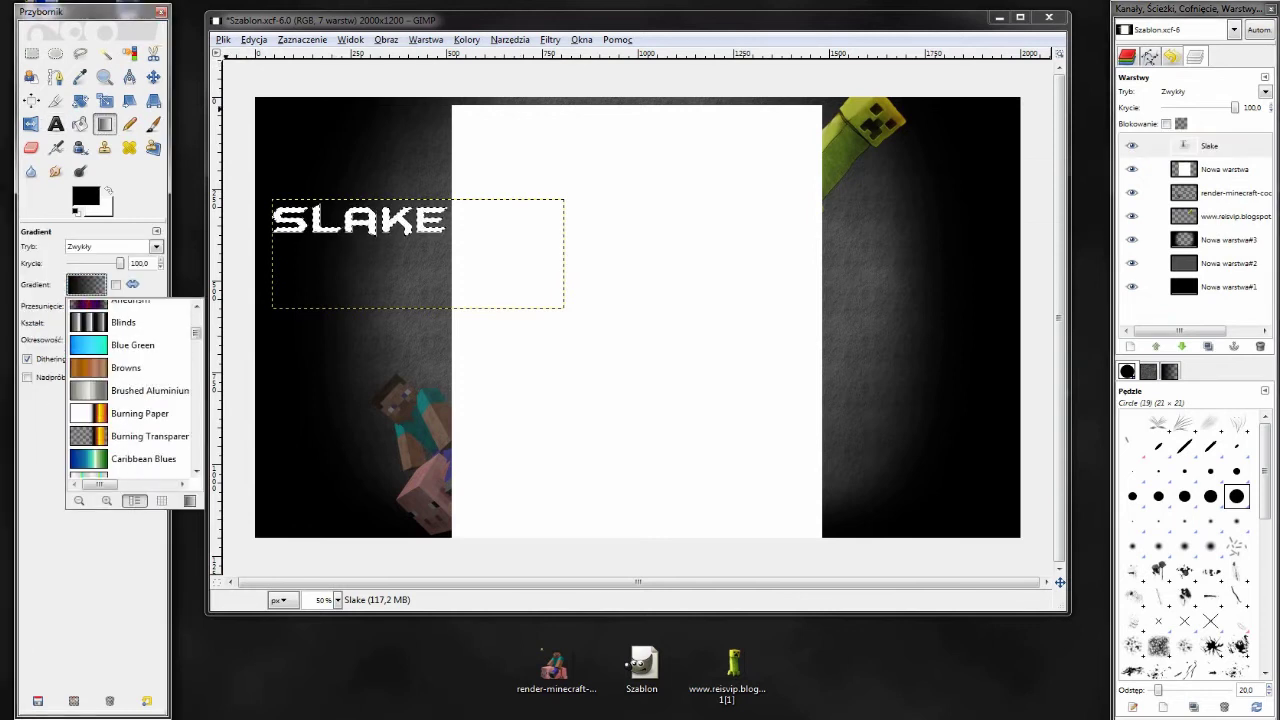
{"action": "mouse_move", "coordinate": [196, 337]}
{"action": "left_mouse_down"}
{"action": "mouse_move", "coordinate": [196, 355]}
{"action": "mouse_move", "coordinate": [196, 342]}
{"action": "left_mouse_up"}
{"action": "scroll", "coordinate": [130, 390], "scroll_direction": "down", "scroll_amount": 4}
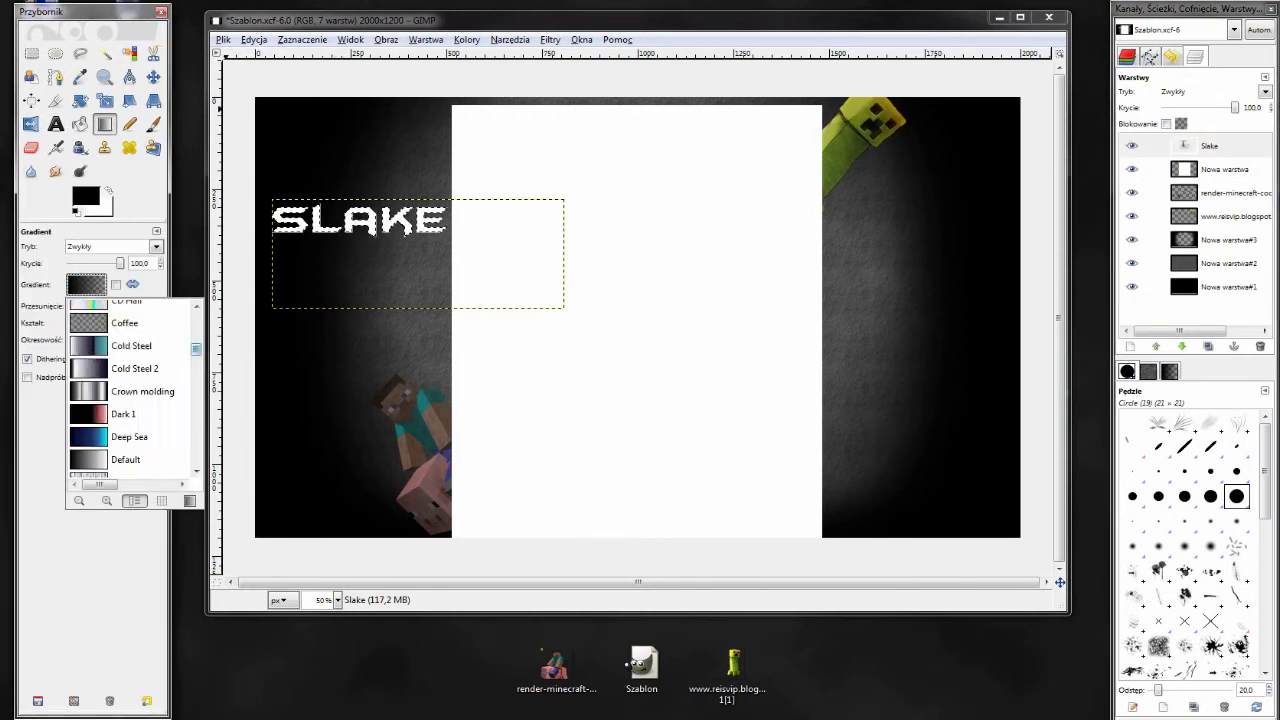
{"action": "scroll", "coordinate": [130, 390], "scroll_direction": "up", "scroll_amount": 8}
{"action": "left_click", "coordinate": [135, 356]}
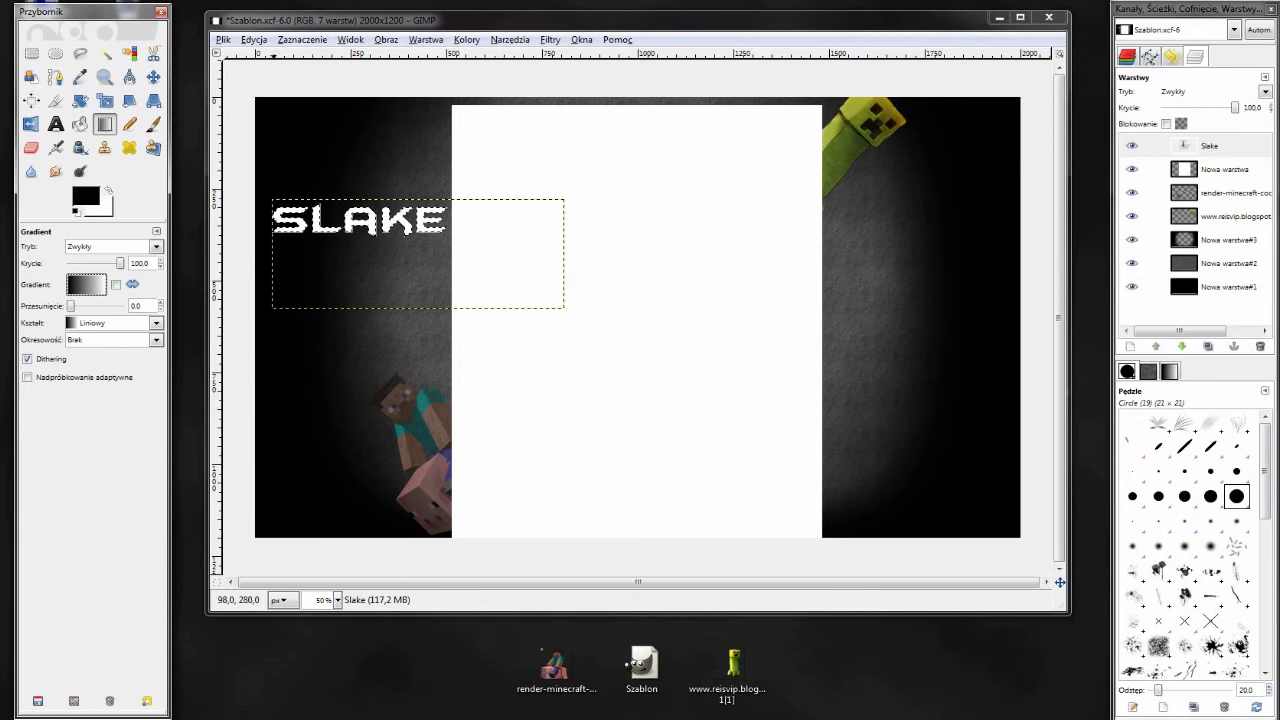
{"action": "left_click", "coordinate": [86, 285]}
{"action": "scroll", "coordinate": [130, 390], "scroll_direction": "down", "scroll_amount": 5}
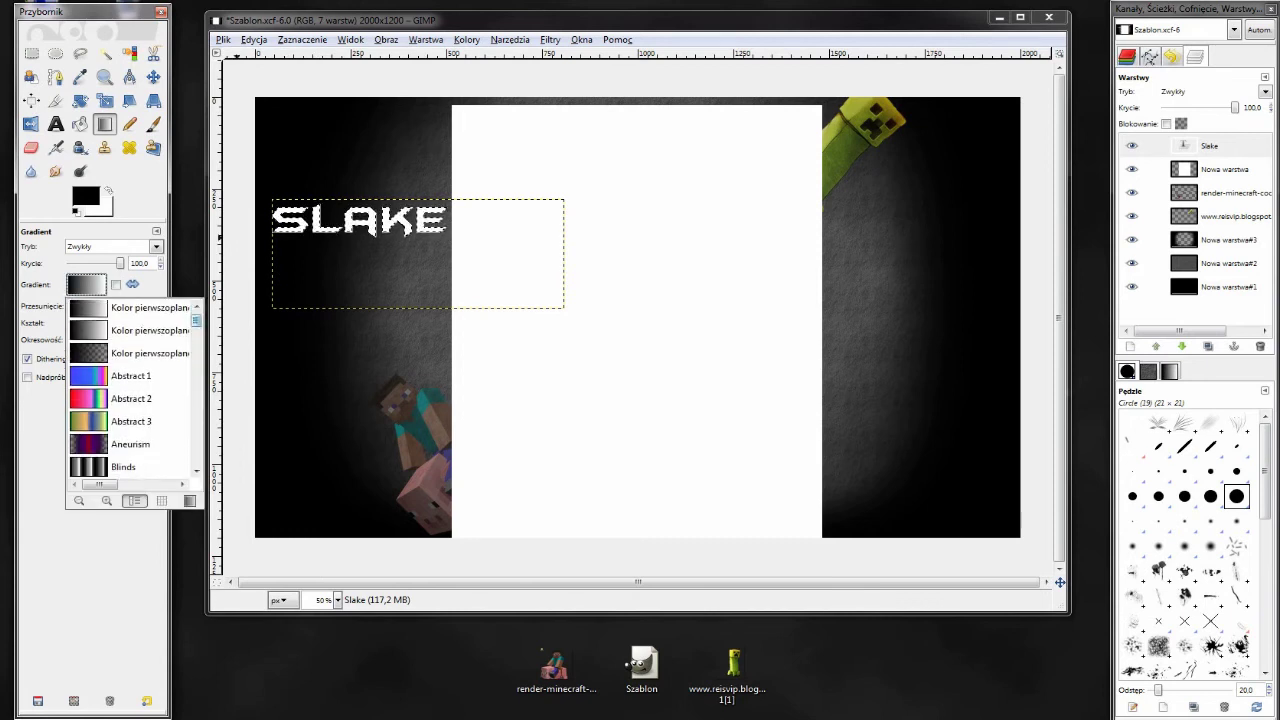
{"action": "scroll", "coordinate": [130, 390], "scroll_direction": "down", "scroll_amount": 15}
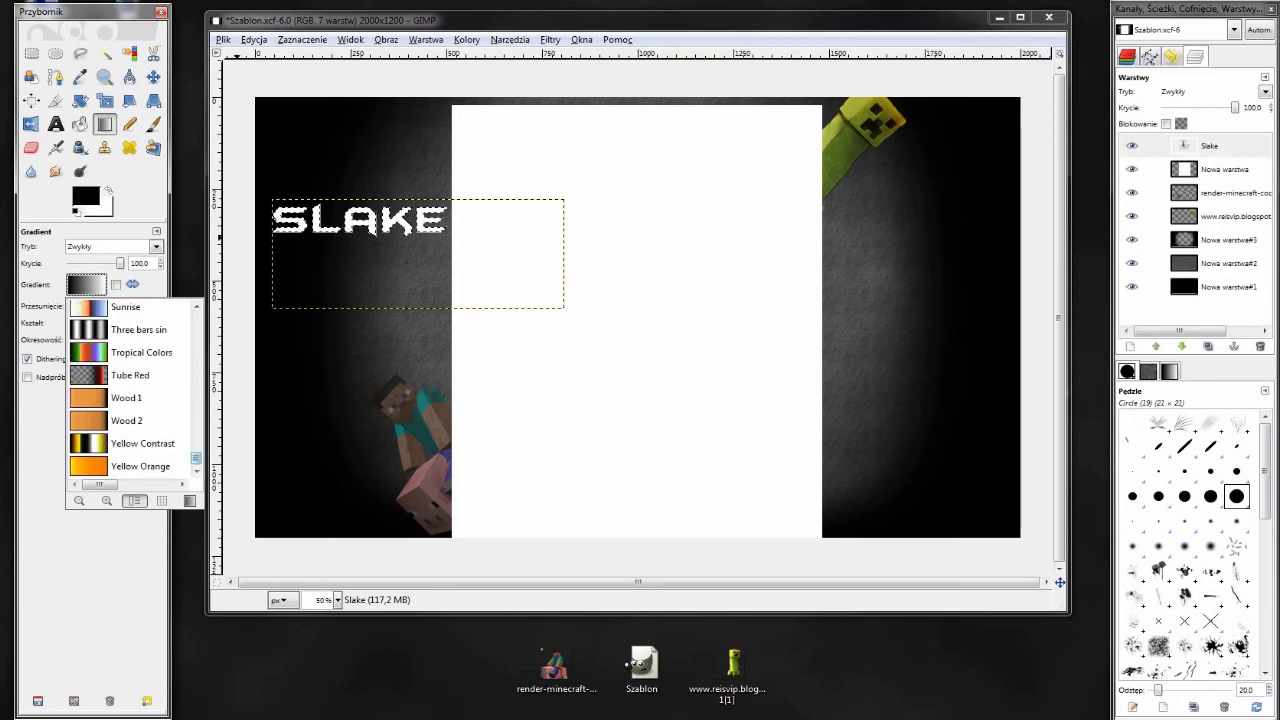
{"action": "scroll", "coordinate": [130, 390], "scroll_direction": "up", "scroll_amount": 15}
{"action": "scroll", "coordinate": [130, 390], "scroll_direction": "down", "scroll_amount": 5}
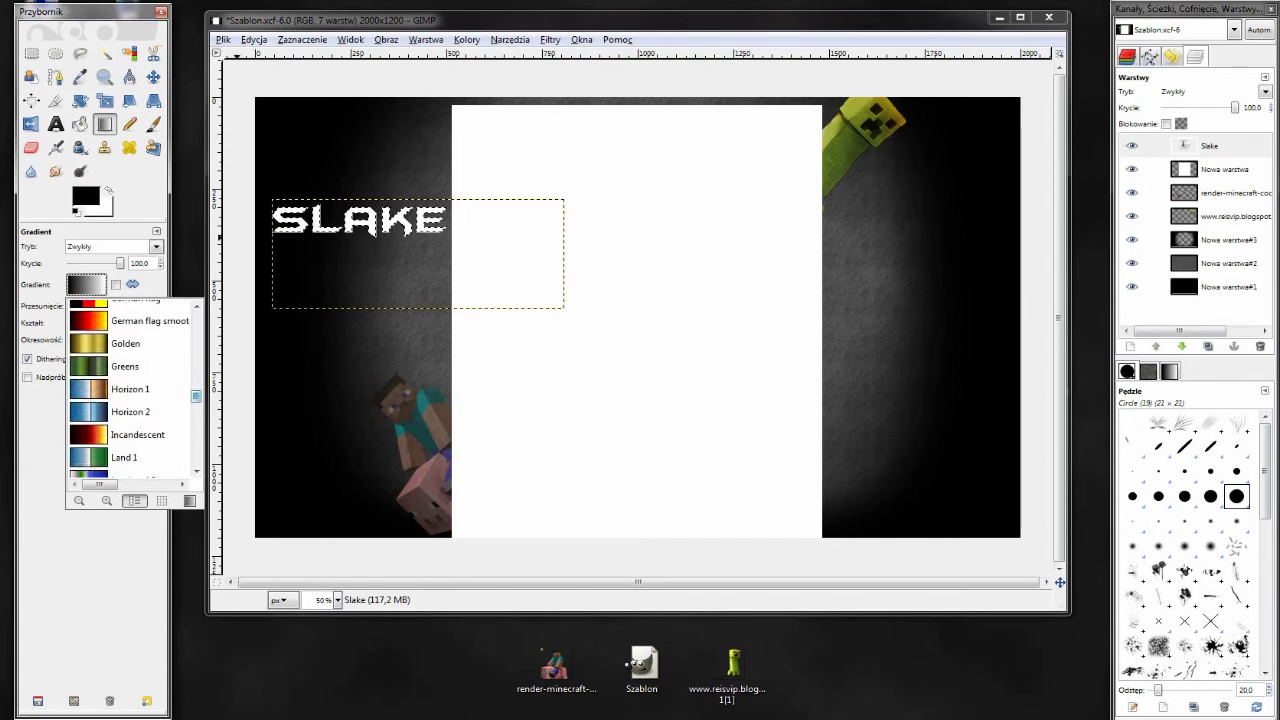
{"action": "scroll", "coordinate": [130, 390], "scroll_direction": "down", "scroll_amount": 5}
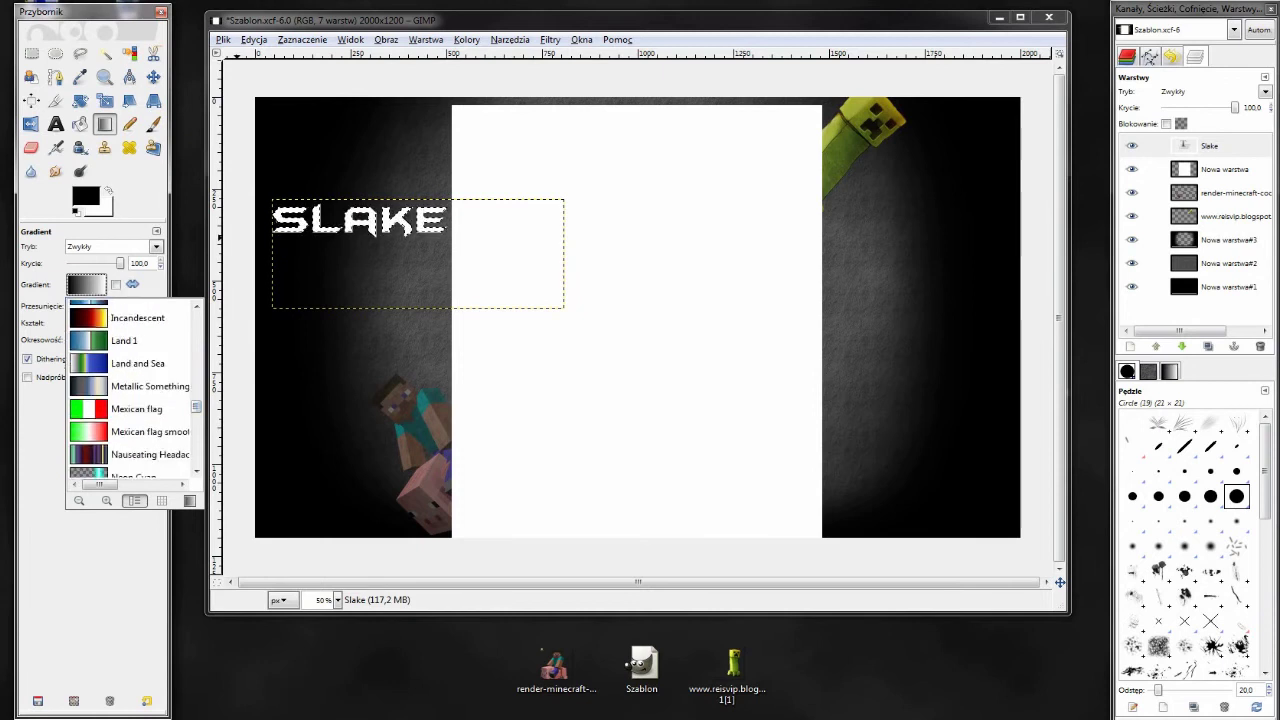
{"action": "left_click", "coordinate": [130, 386]}
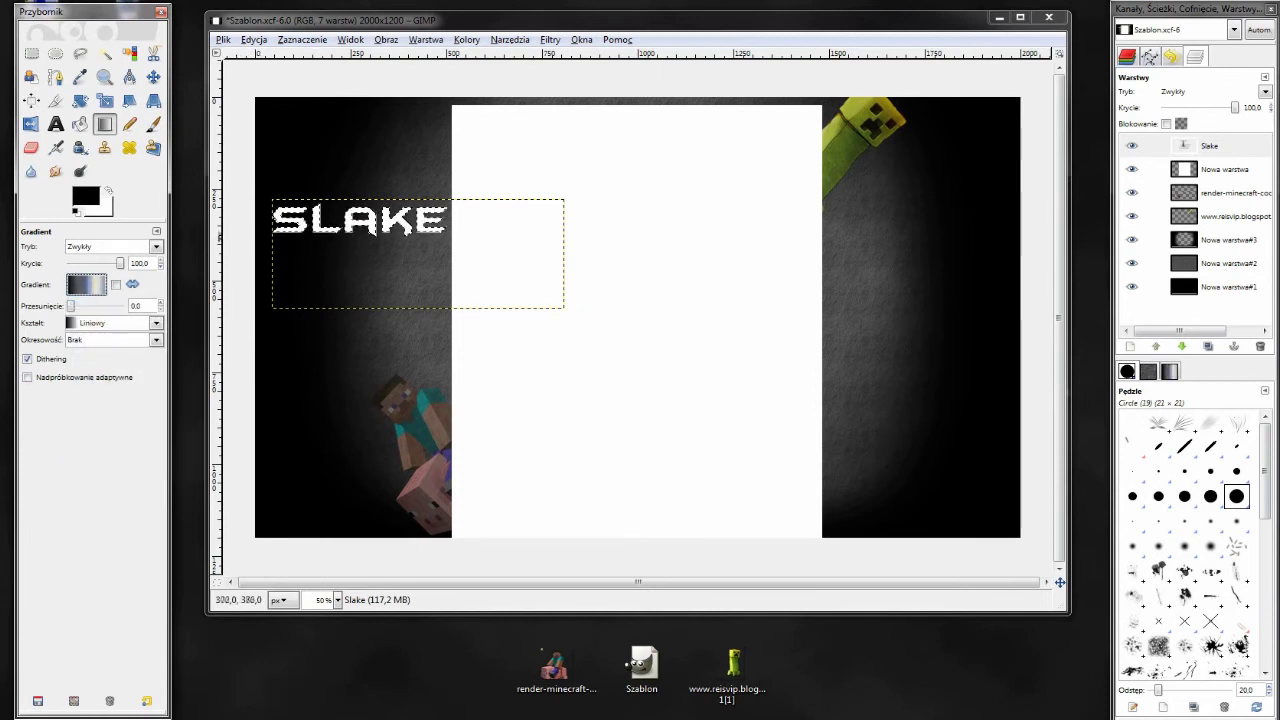
- Fill the selected Slake letters with the metallic gradient, undoing the first pass and redrawing it upward from below the text
{"action": "left_click_drag", "start_coordinate": [357, 236], "coordinate": [385, 256]}
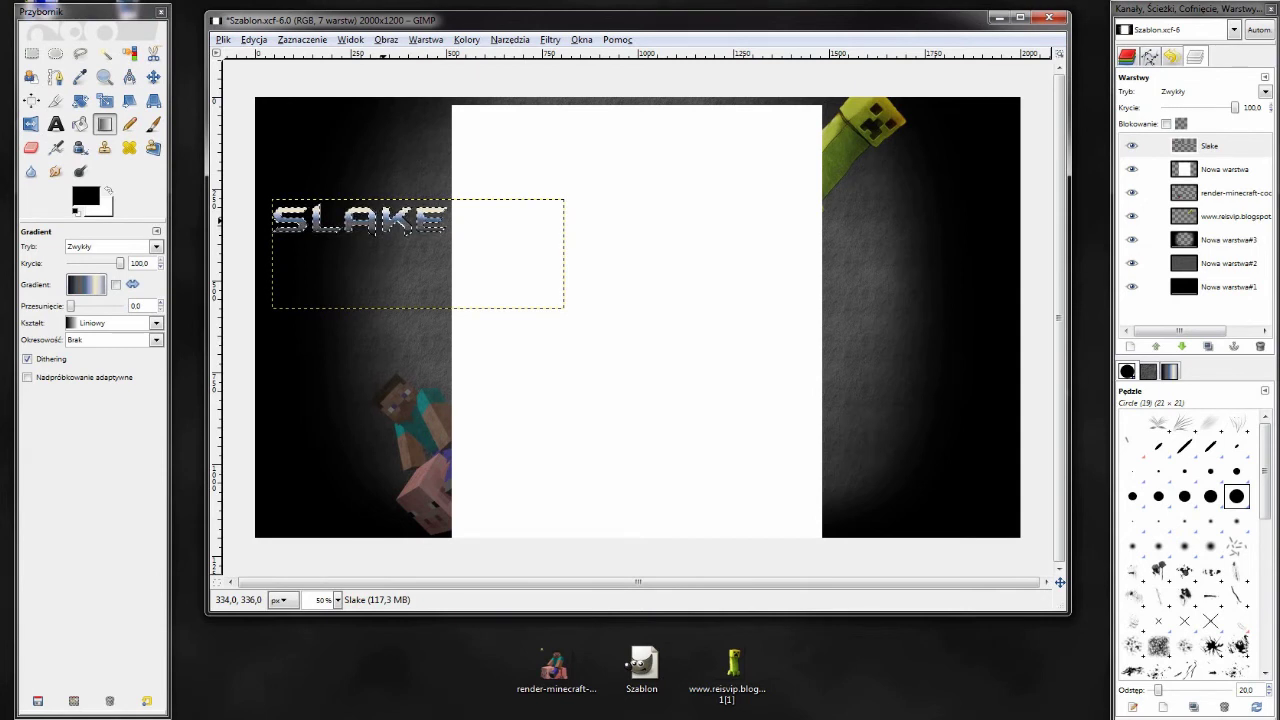
{"action": "key", "text": "ctrl+z"}
{"action": "left_click_drag", "start_coordinate": [387, 285], "coordinate": [361, 223]}
{"action": "key", "text": "ctrl+z"}
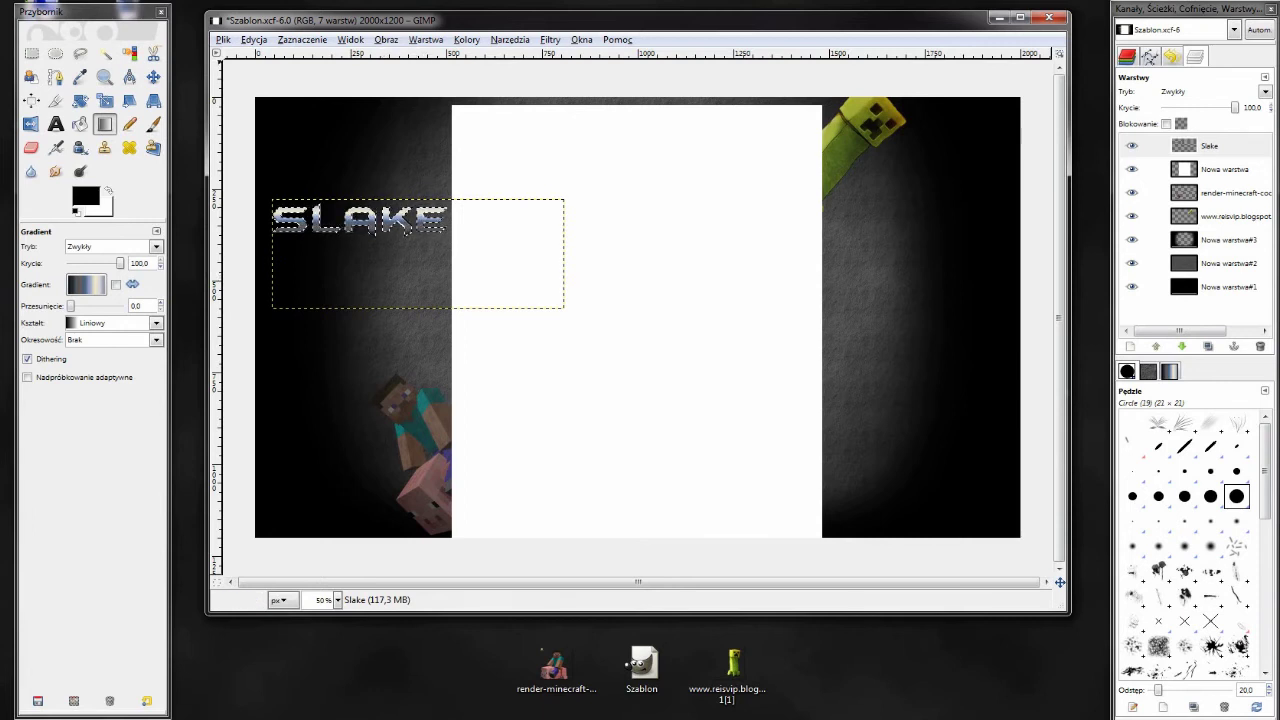
- Convert the letter selection into a 1-pixel border around the Slake letters
{"action": "left_click", "coordinate": [302, 39]}
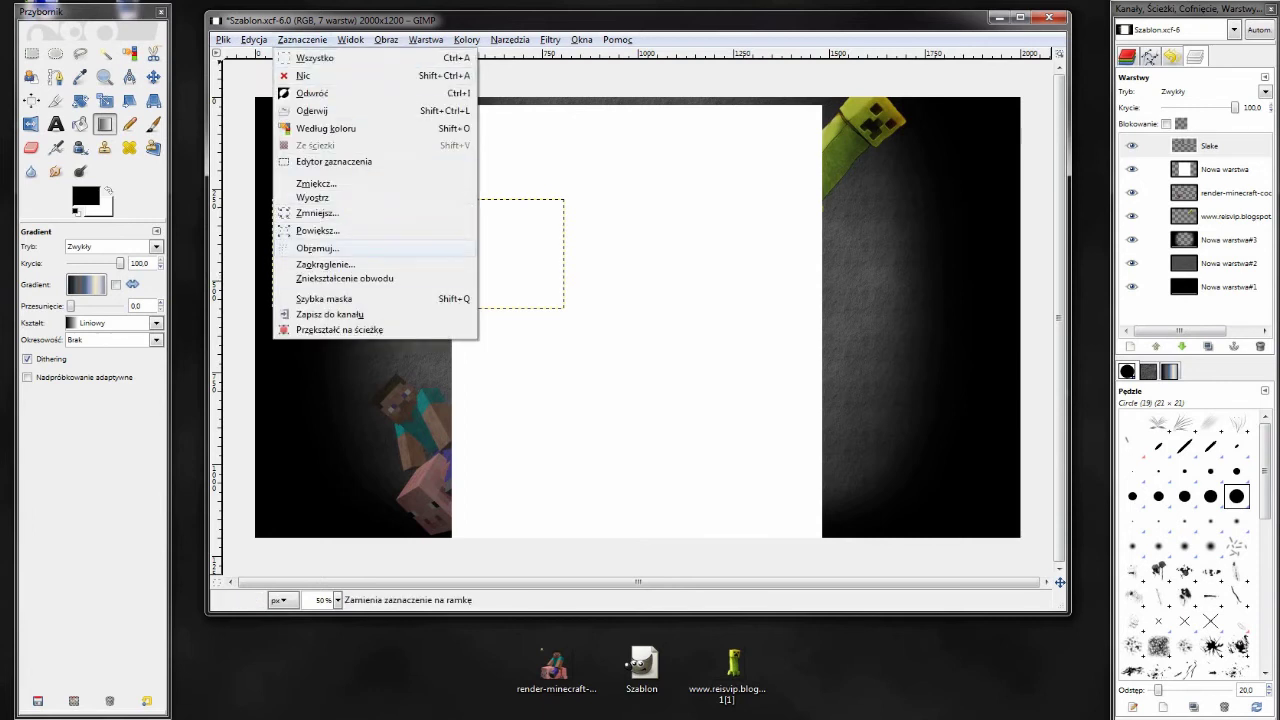
{"action": "left_click", "coordinate": [316, 248]}
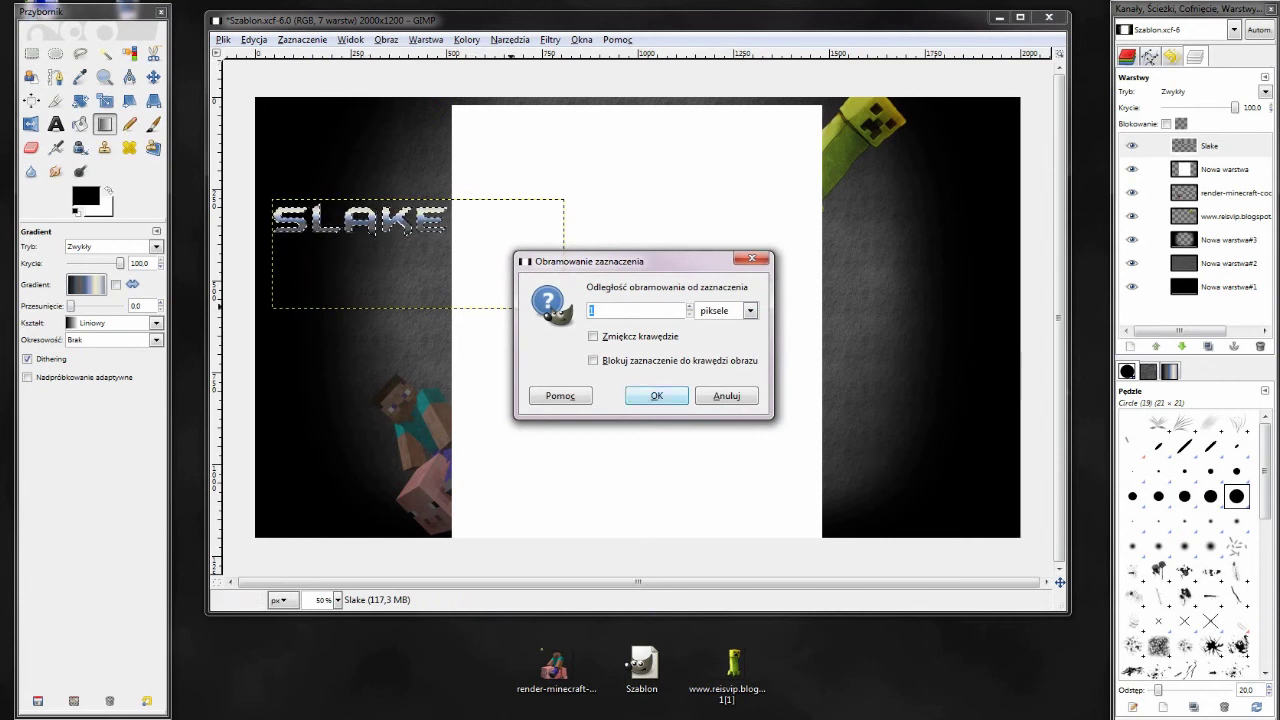
{"action": "key", "text": "Return"}
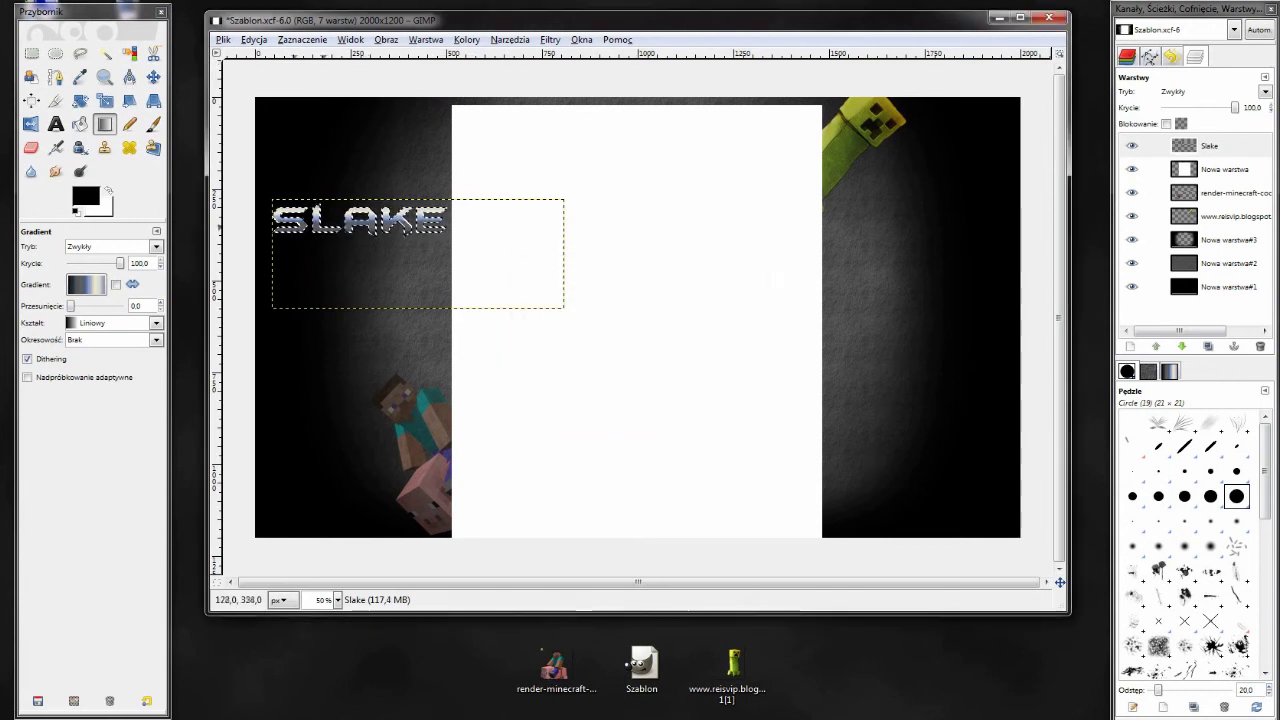
- Paint the selected letter borders white (ffffff) with the Circle (19) paintbrush, and clear the selection
{"action": "left_click", "coordinate": [80, 124]}
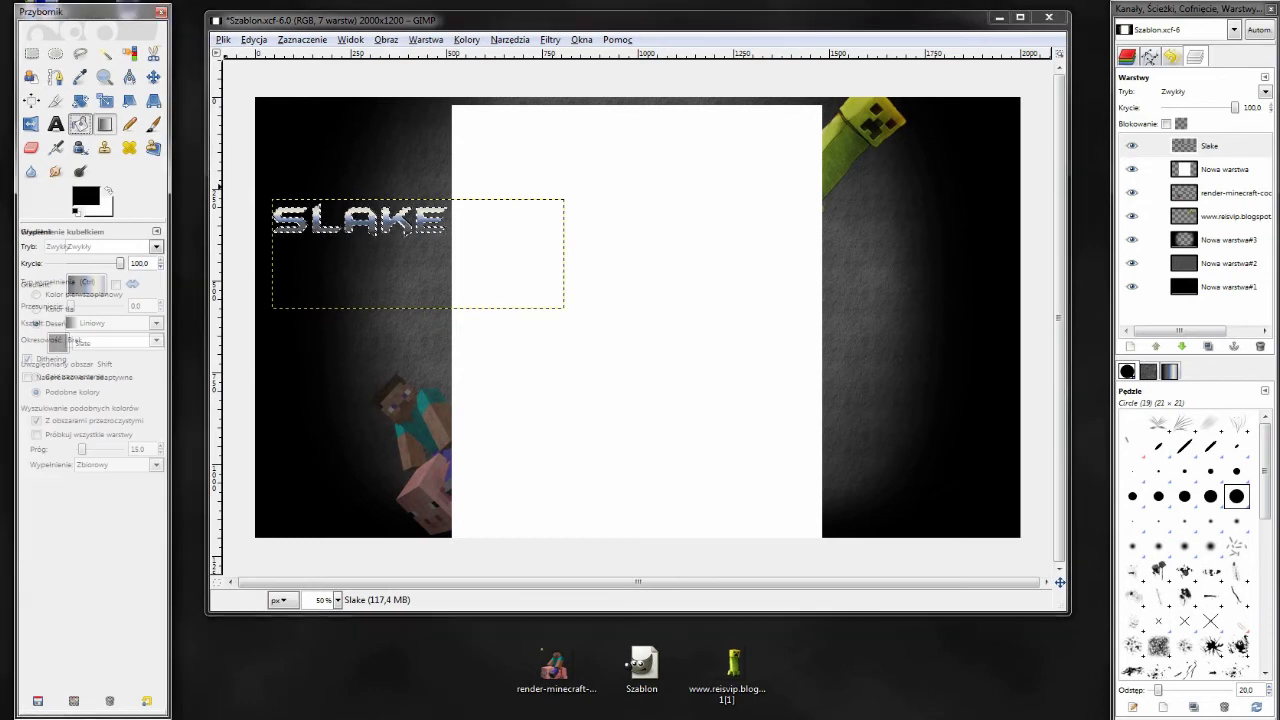
{"action": "left_click", "coordinate": [153, 124]}
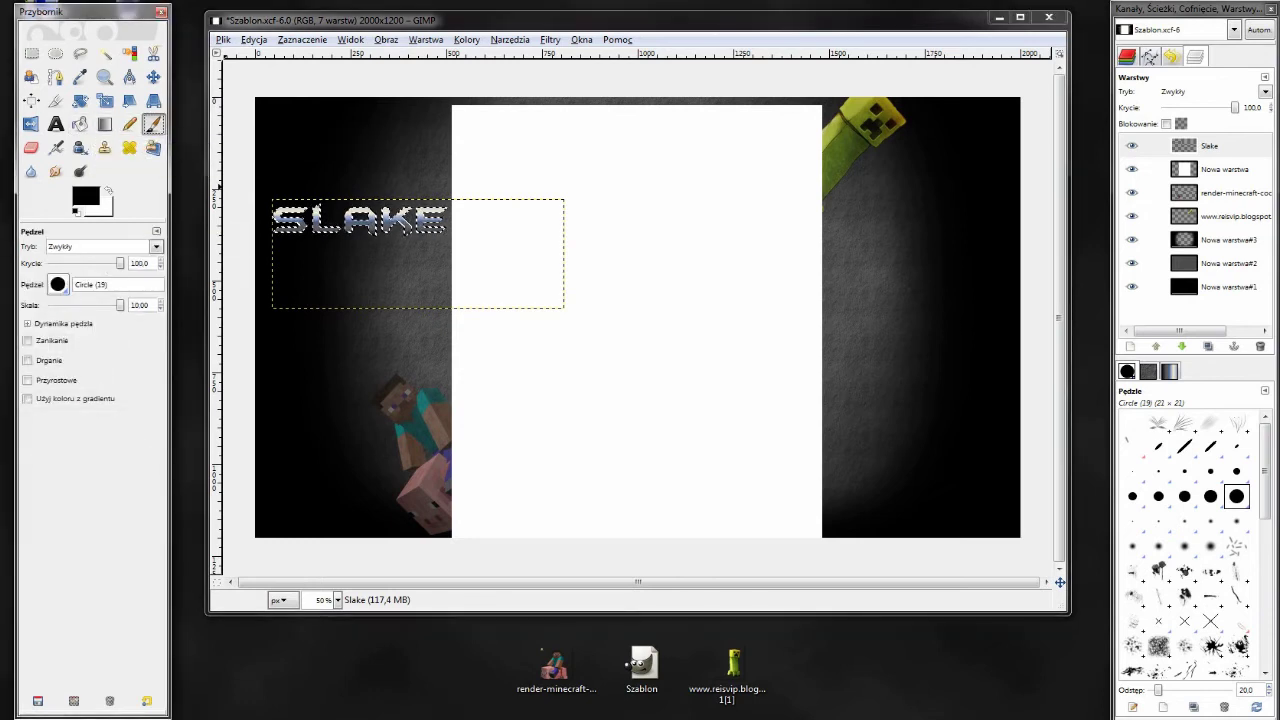
{"action": "left_click", "coordinate": [57, 284]}
{"action": "key", "text": "Escape"}
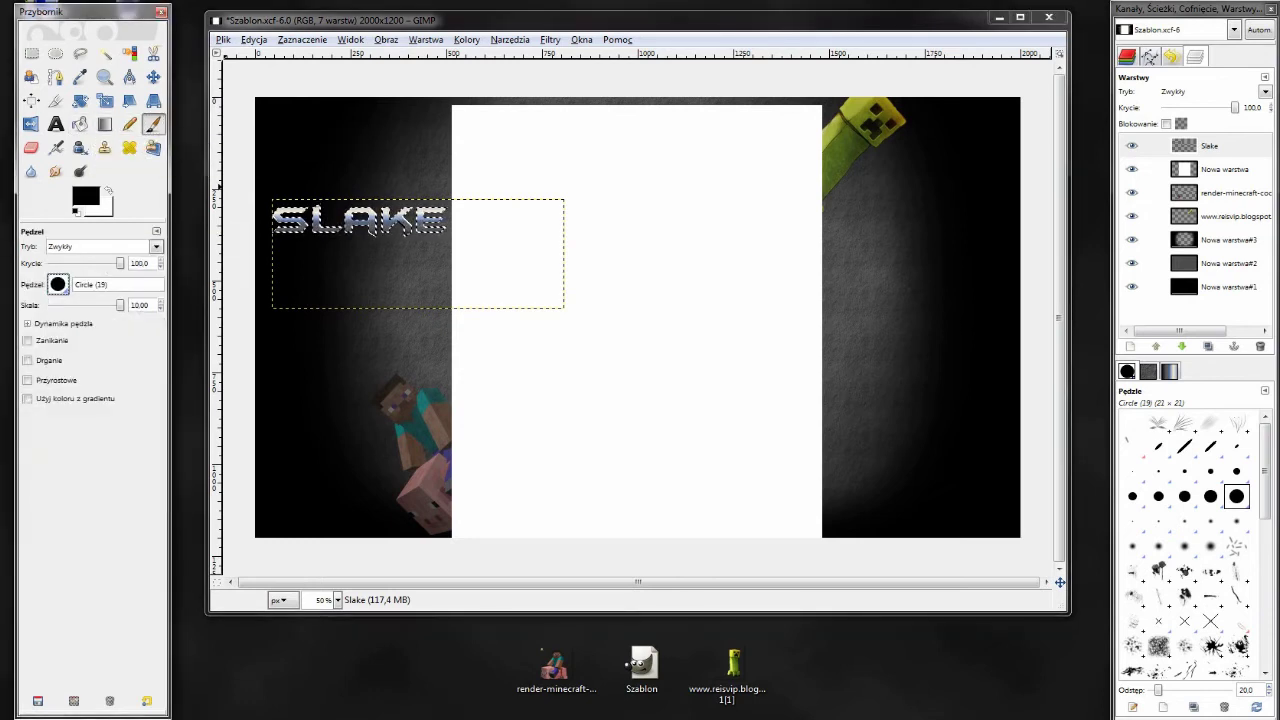
{"action": "left_click", "coordinate": [86, 196]}
{"action": "left_click", "coordinate": [265, 169]}
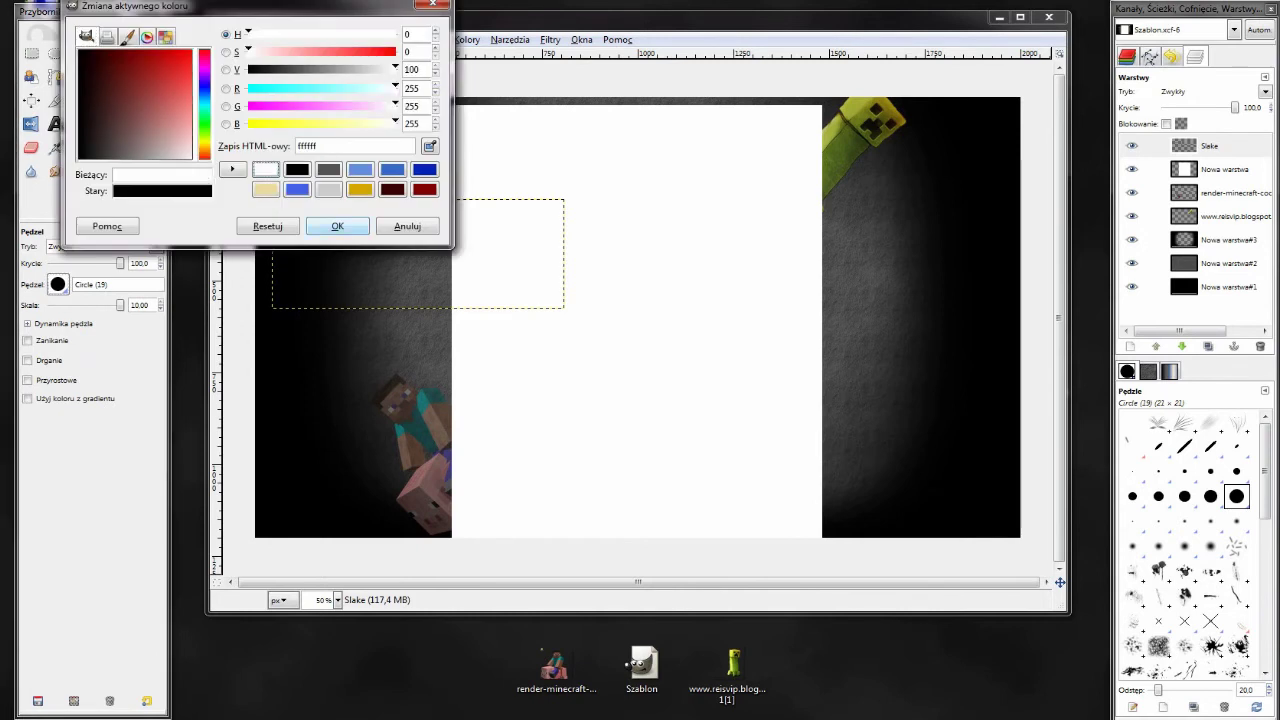
{"action": "left_click", "coordinate": [337, 226]}
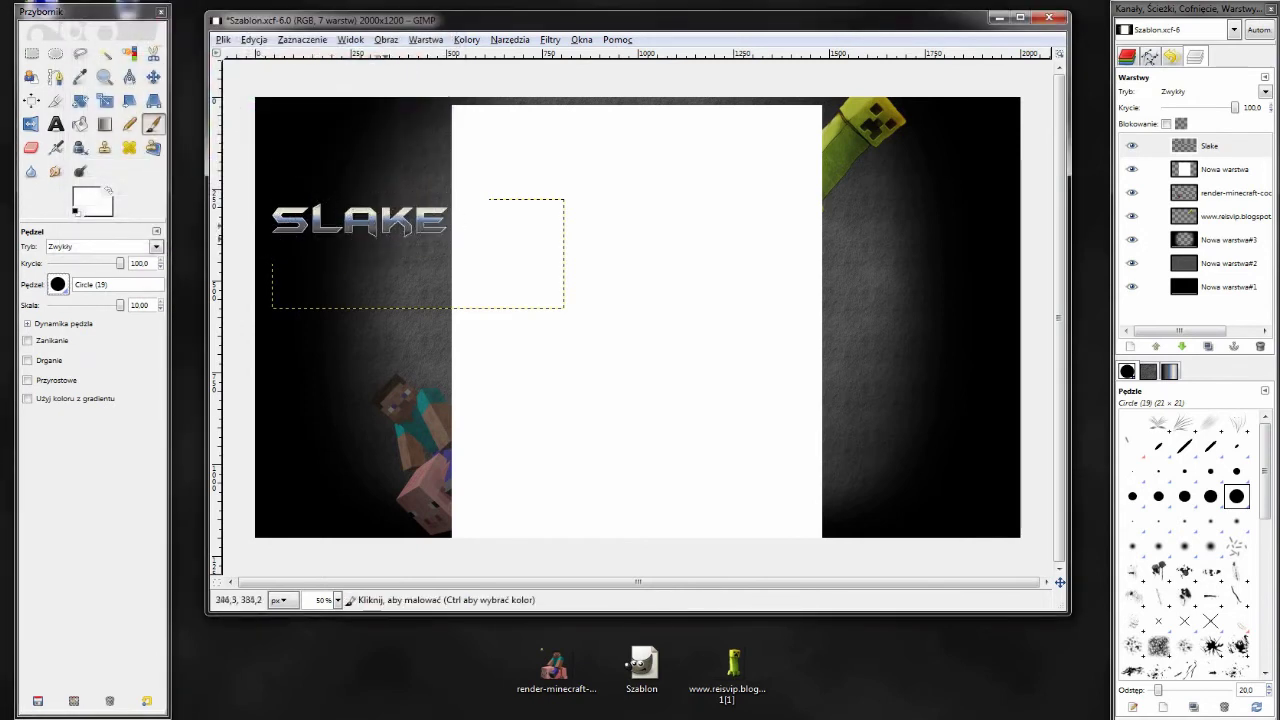
{"action": "left_click_drag", "start_coordinate": [413, 231], "coordinate": [356, 241]}
{"action": "left_click", "coordinate": [302, 39]}
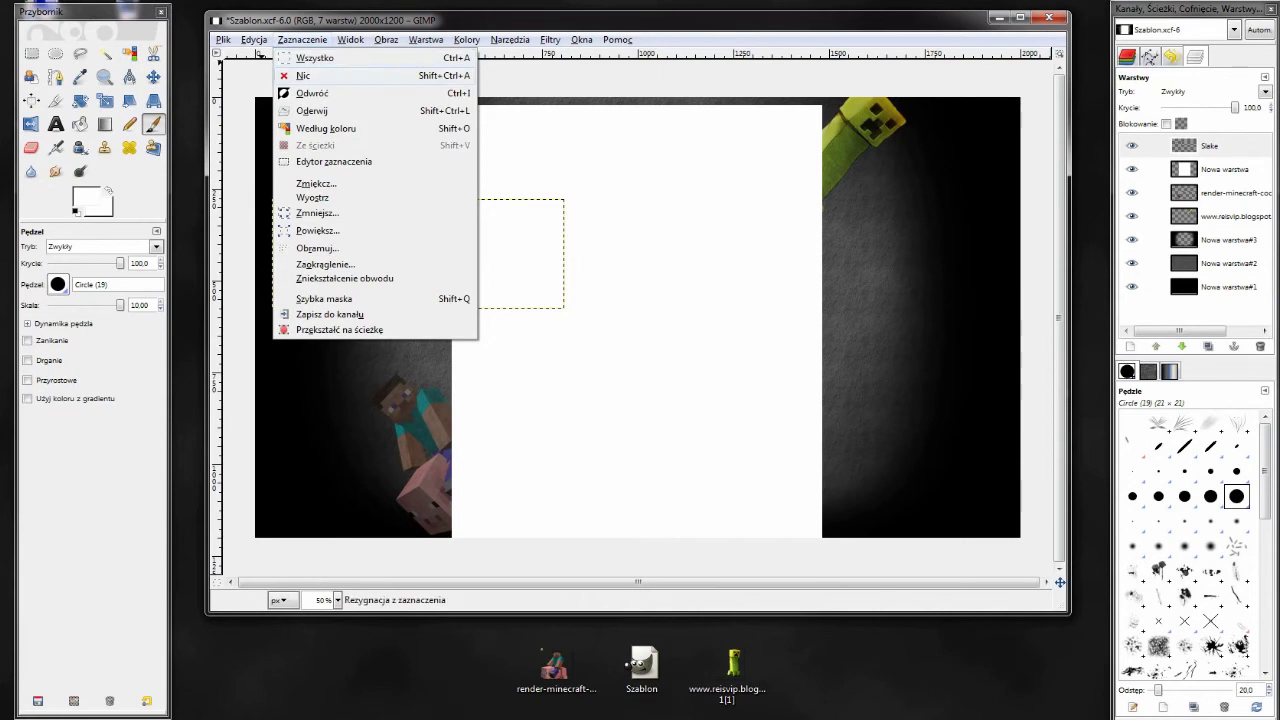
{"action": "left_click", "coordinate": [300, 75]}
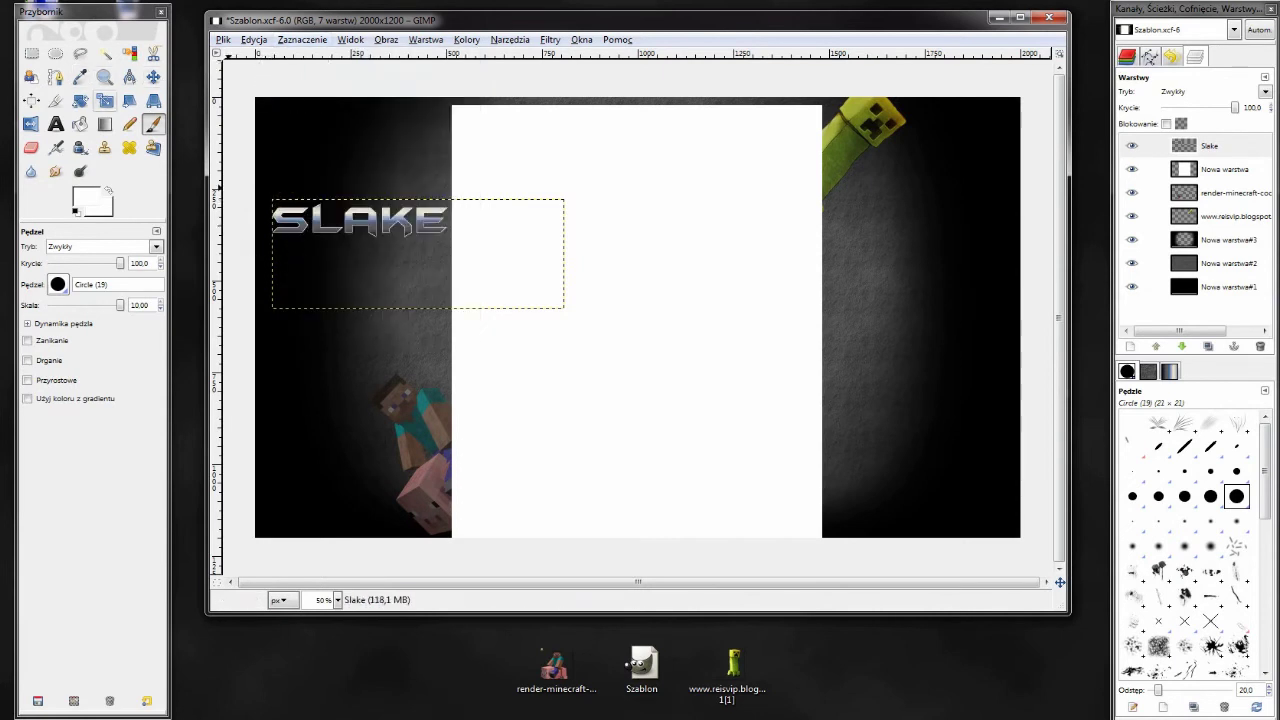
- Rotate the Slake layer about a quarter turn counter-clockwise and move it up against the white column's left edge
{"action": "left_click", "coordinate": [80, 100]}
{"action": "left_click", "coordinate": [405, 228]}
{"action": "left_click_drag", "start_coordinate": [276, 215], "coordinate": [351, 371]}
{"action": "left_click_drag", "start_coordinate": [390, 261], "coordinate": [392, 332]}
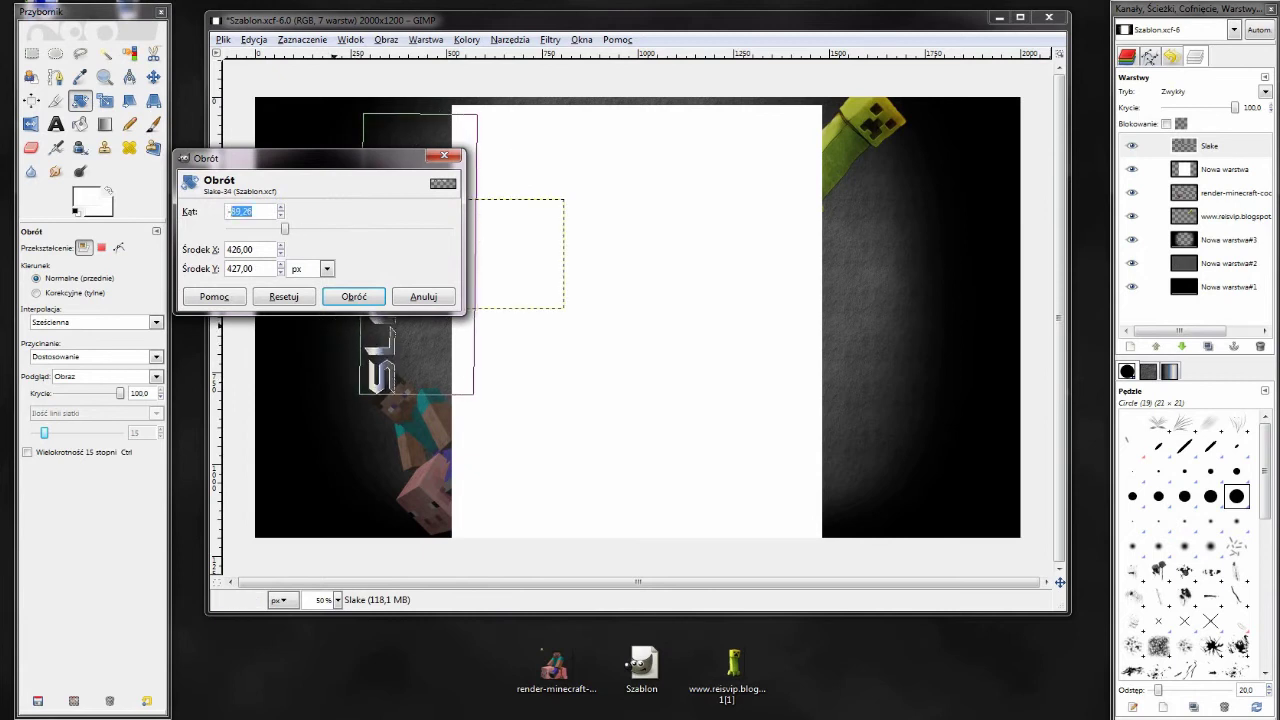
{"action": "left_click", "coordinate": [354, 296]}
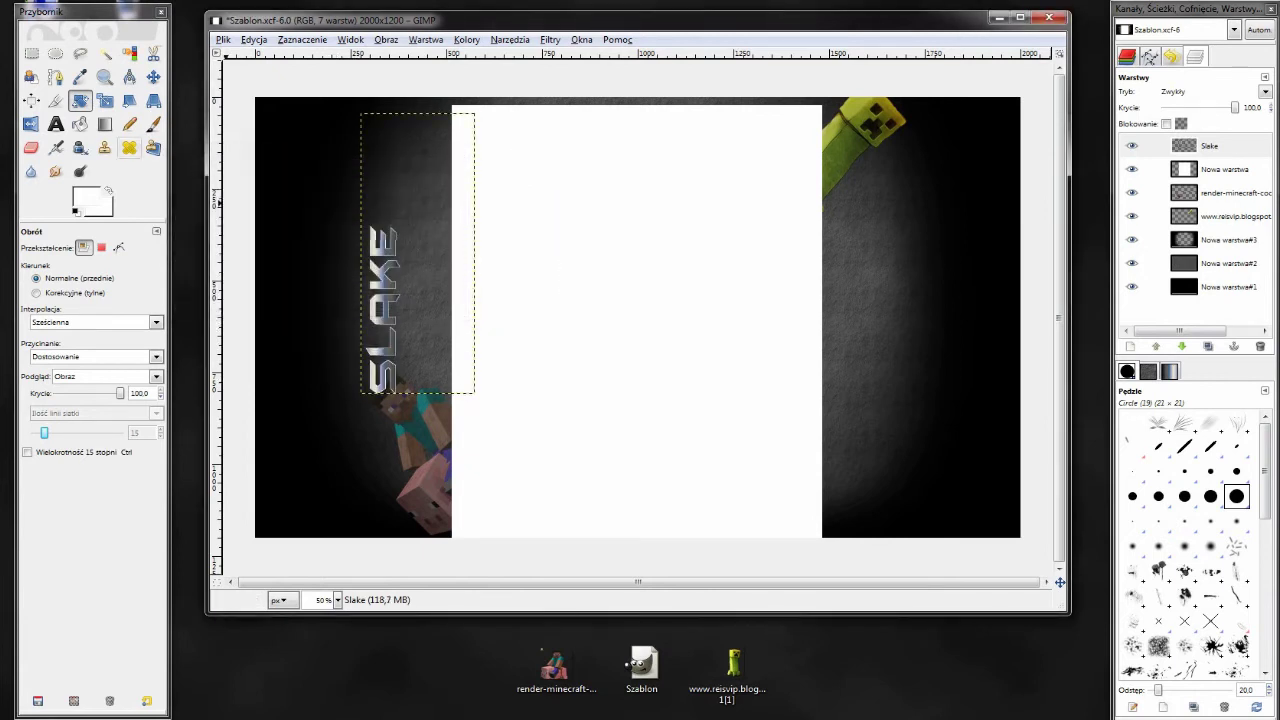
{"action": "key", "text": "m"}
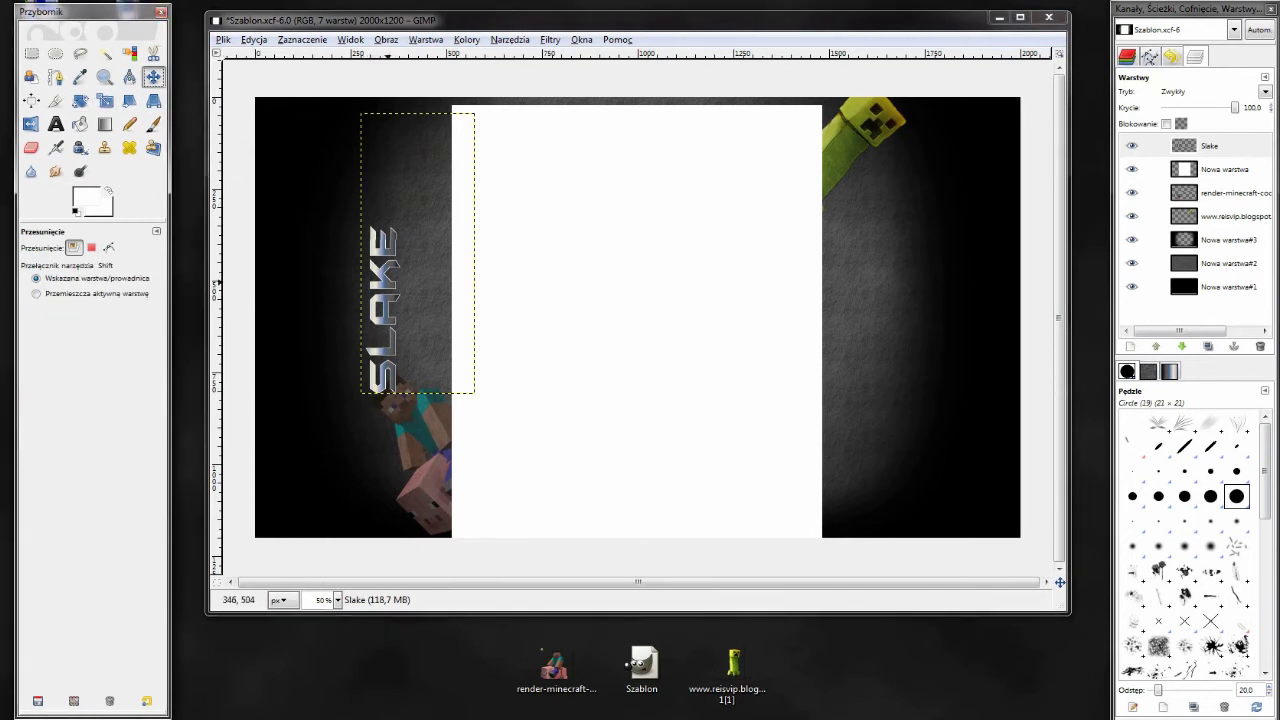
{"action": "left_click_drag", "start_coordinate": [417, 253], "coordinate": [471, 191]}
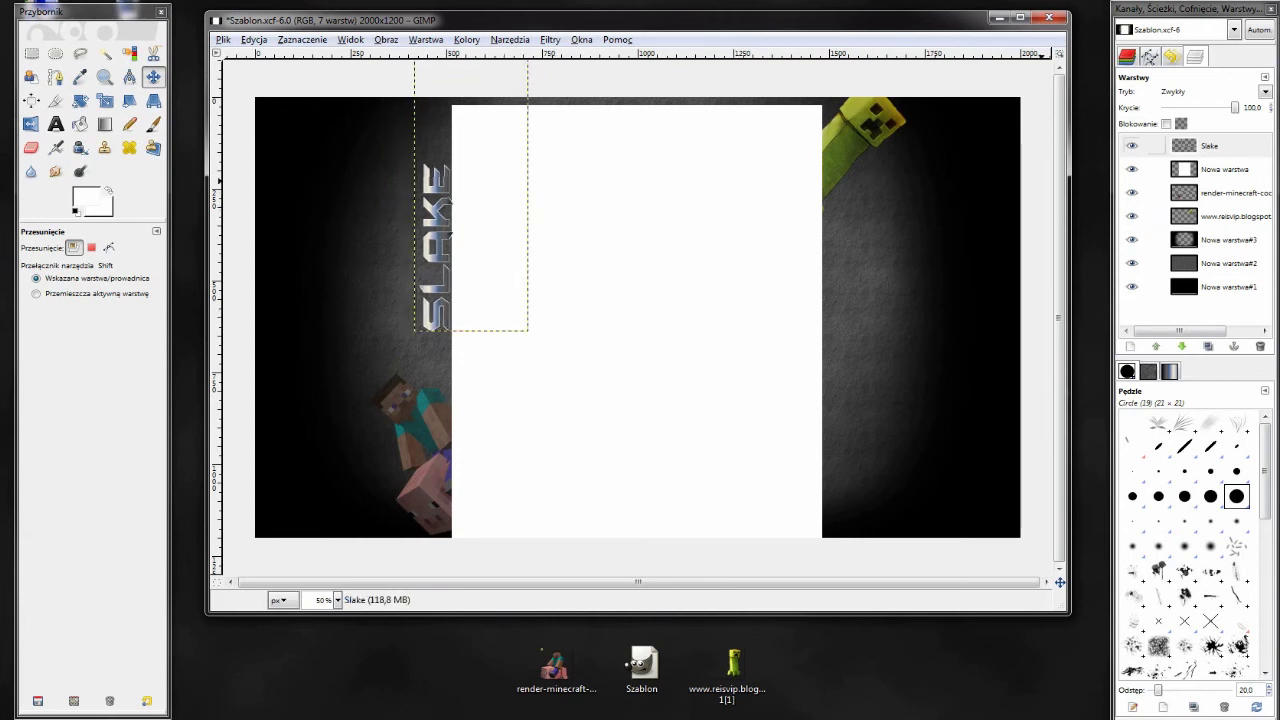
- Resize the Slake layer to the image dimensions and duplicate it
{"action": "left_click", "coordinate": [1209, 145]}
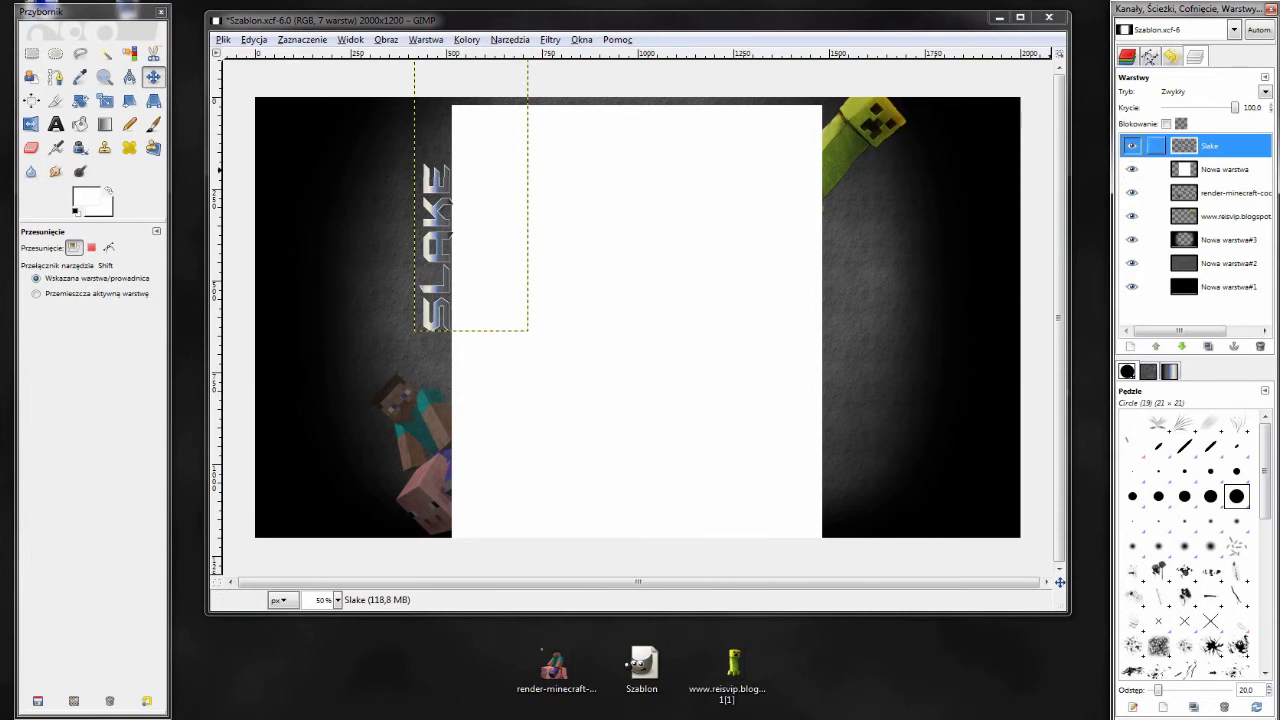
{"action": "right_click", "coordinate": [1215, 149]}
{"action": "key", "text": "Escape"}
{"action": "right_click", "coordinate": [1205, 146]}
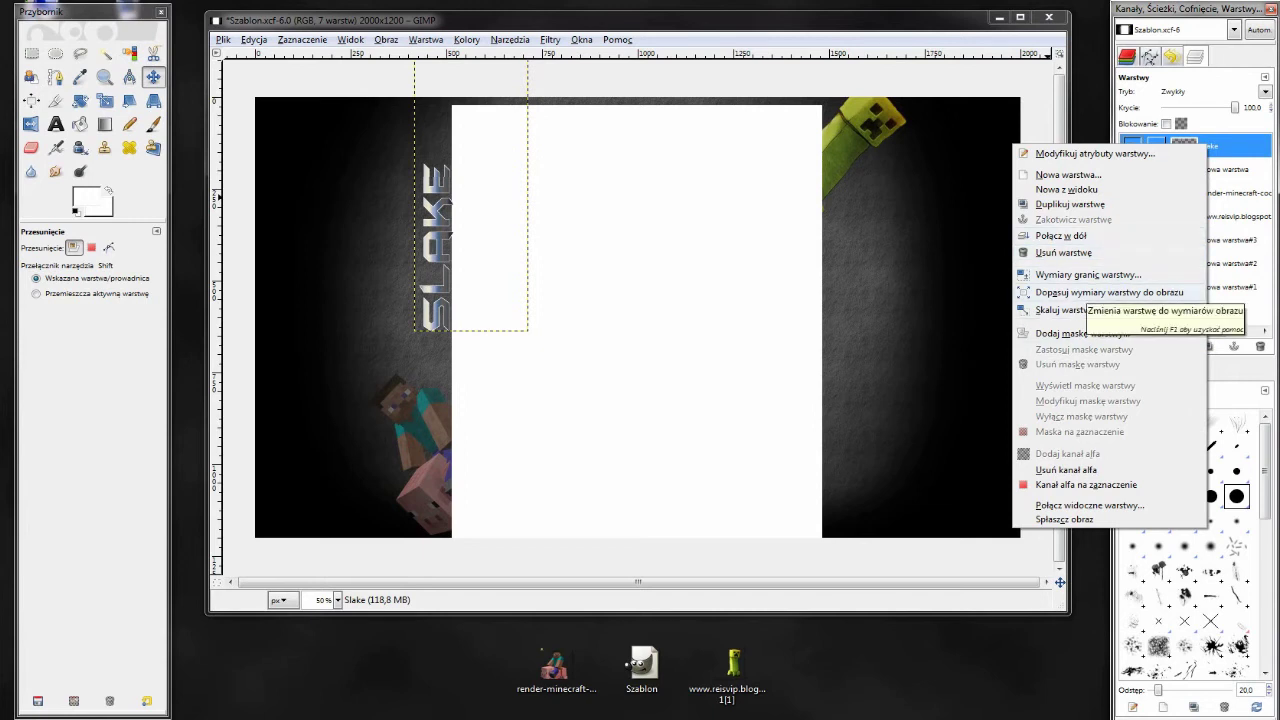
{"action": "left_click", "coordinate": [1100, 292]}
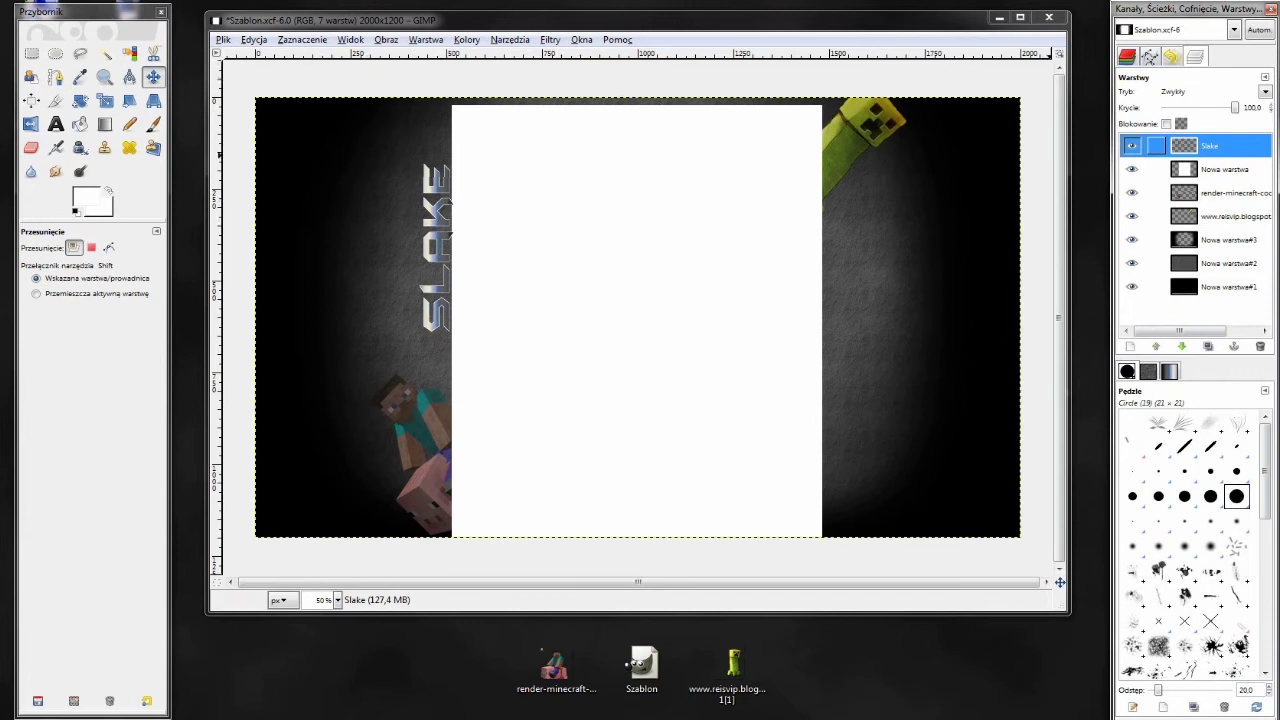
{"action": "right_click", "coordinate": [1206, 146]}
{"action": "left_click", "coordinate": [1070, 205]}
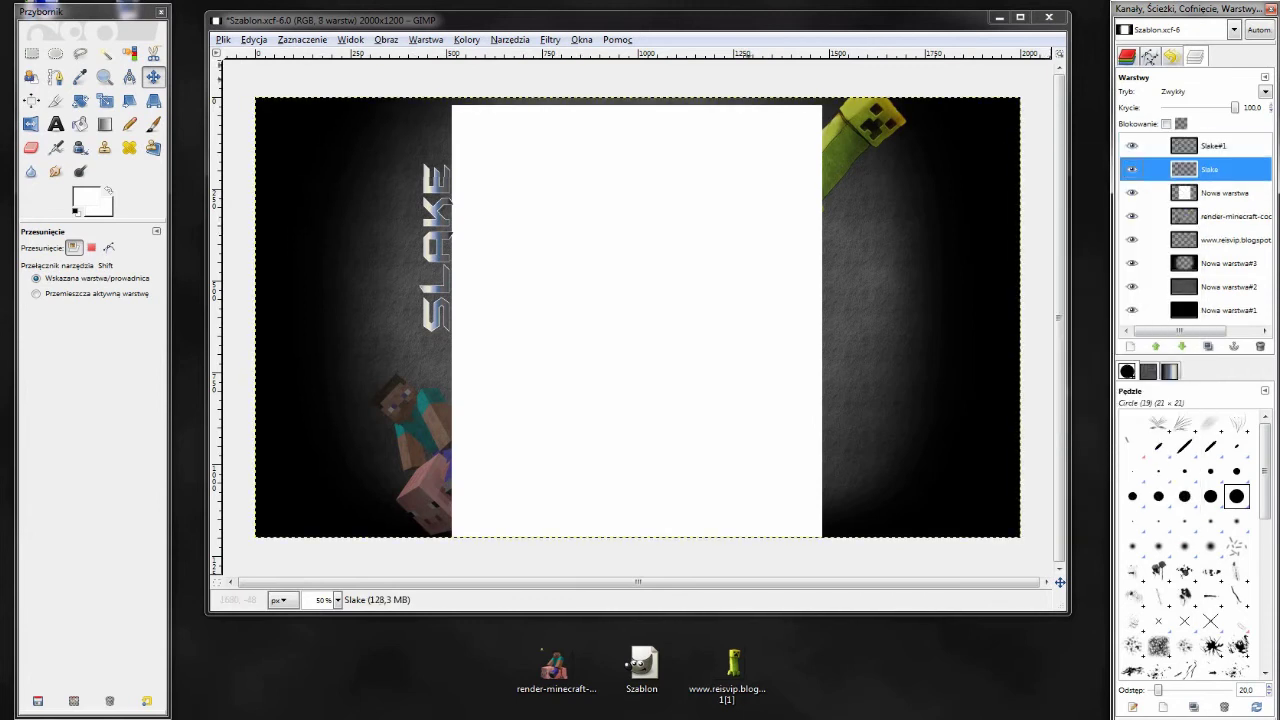
- Apply a Gaussian blur to the Slake layer beneath its copy to create a glow around the letters
{"action": "left_click", "coordinate": [581, 39]}
{"action": "mouse_move", "coordinate": [580, 110]}
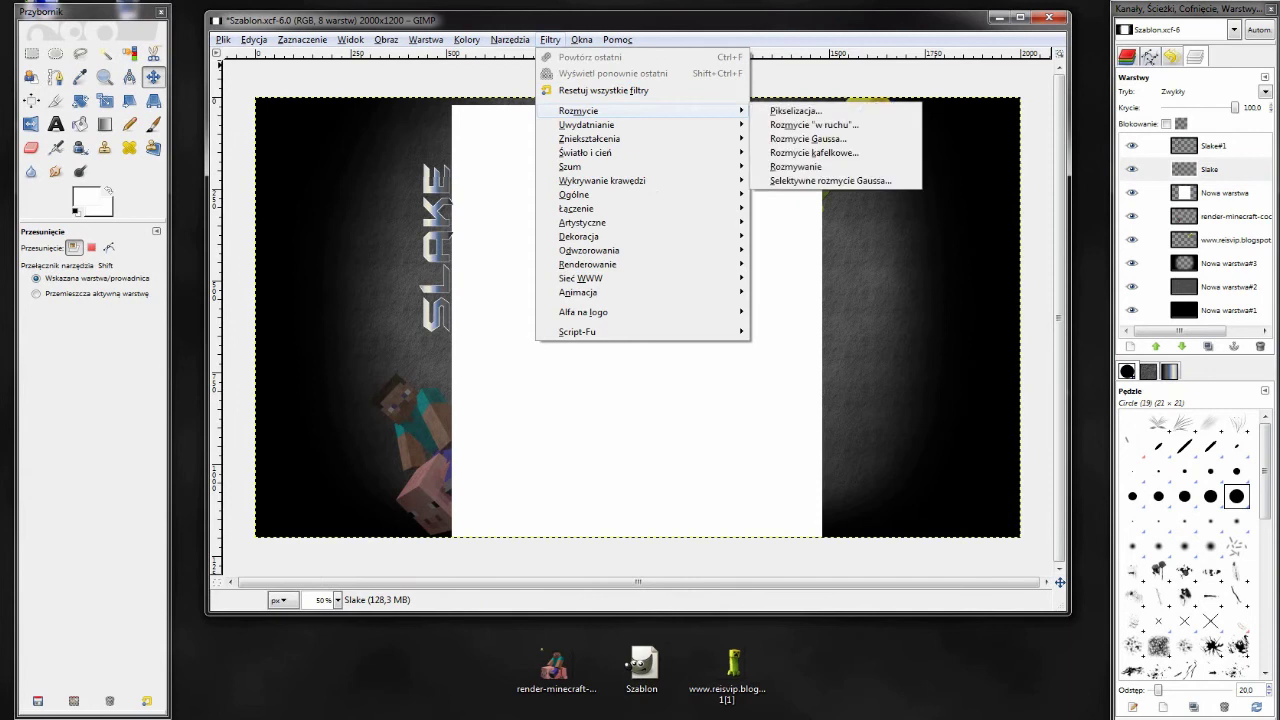
{"action": "left_click", "coordinate": [808, 139]}
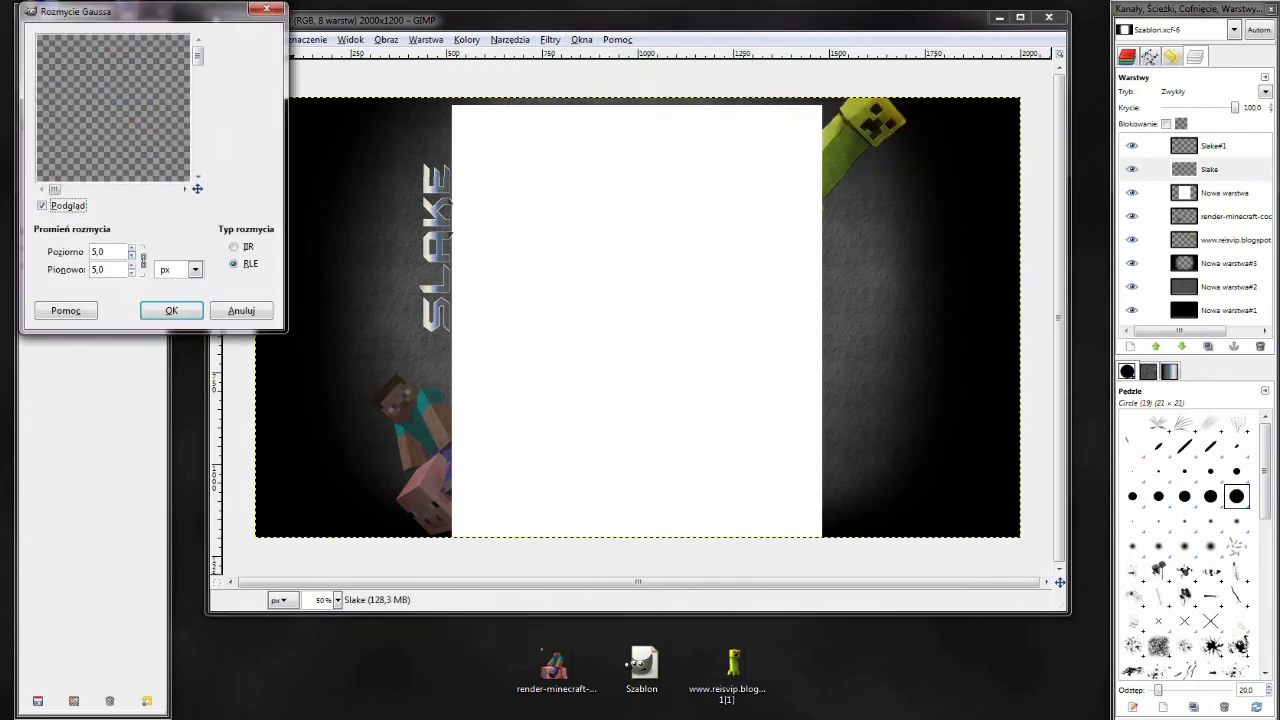
{"action": "left_click", "coordinate": [131, 247]}
{"action": "key", "text": "Return"}
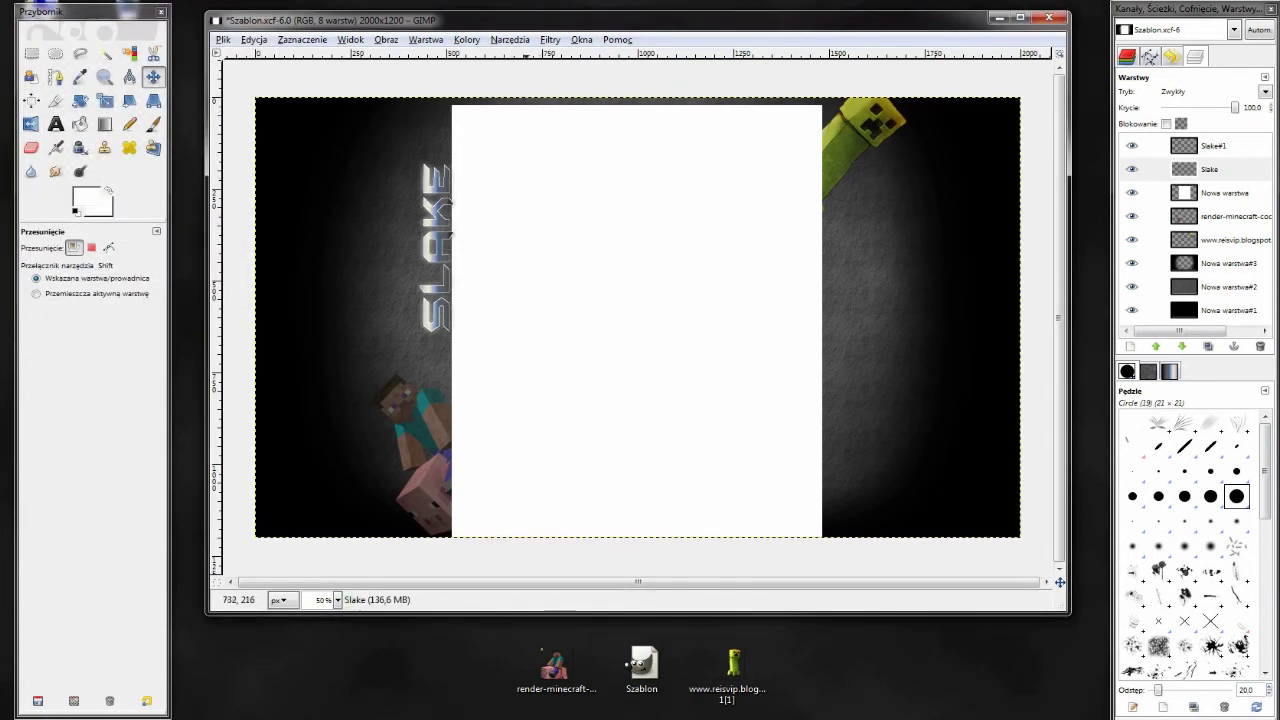
- Lower both Slake layers in the layer stack so they sit below the white column layer
{"action": "left_click", "coordinate": [1150, 170]}
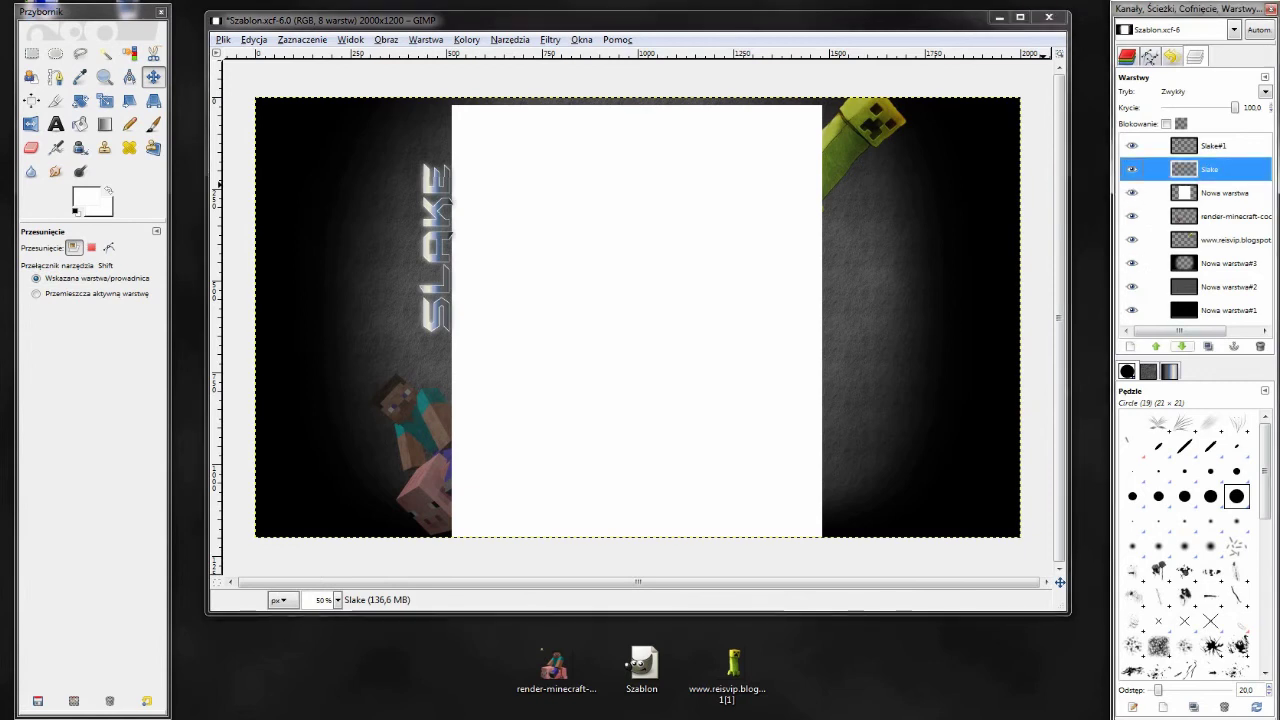
{"action": "left_click", "coordinate": [1182, 346]}
{"action": "left_click", "coordinate": [1155, 146]}
{"action": "left_click", "coordinate": [1182, 346]}
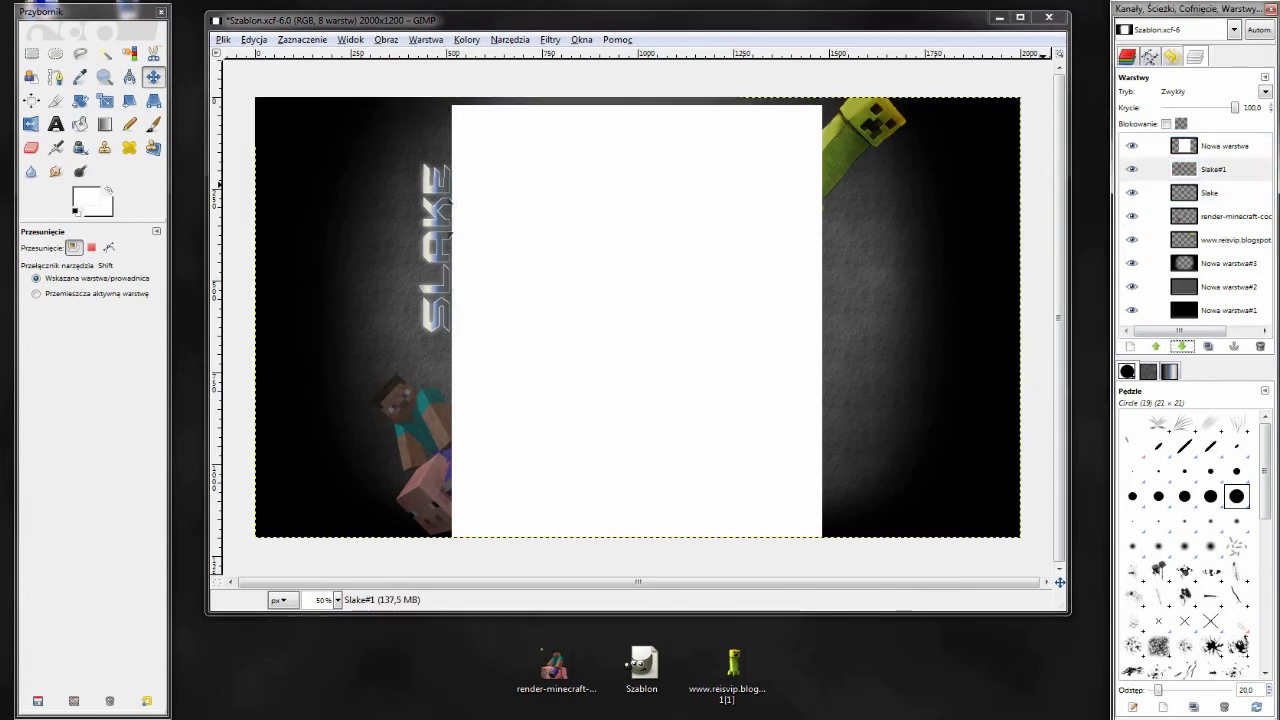
{"action": "left_click", "coordinate": [56, 124]}
{"action": "left_click_drag", "start_coordinate": [294, 190], "coordinate": [681, 334]}
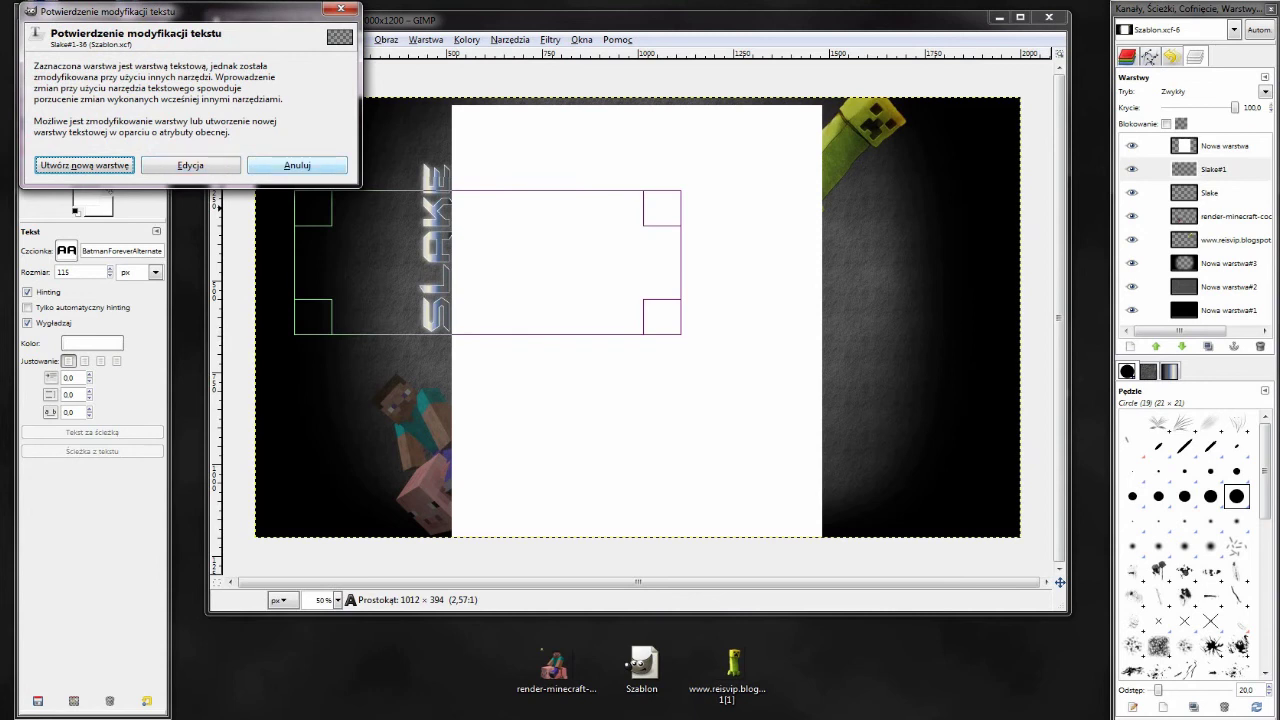
{"action": "left_click", "coordinate": [297, 165]}
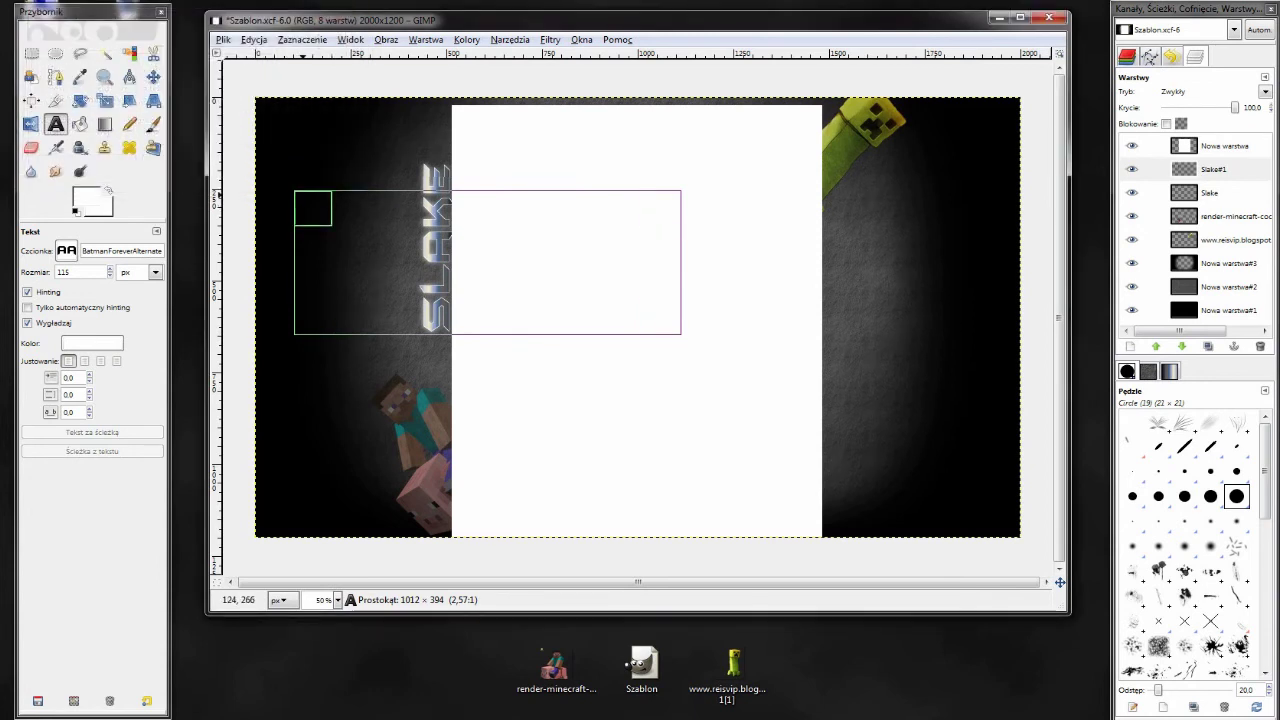
- Add the text "Let's play" above the white column layer in BatmanForeverAlternate at 115 px, widening its frame to fit one line
{"action": "left_click", "coordinate": [1222, 145]}
{"action": "left_click", "coordinate": [1222, 169]}
{"action": "left_click", "coordinate": [1222, 145]}
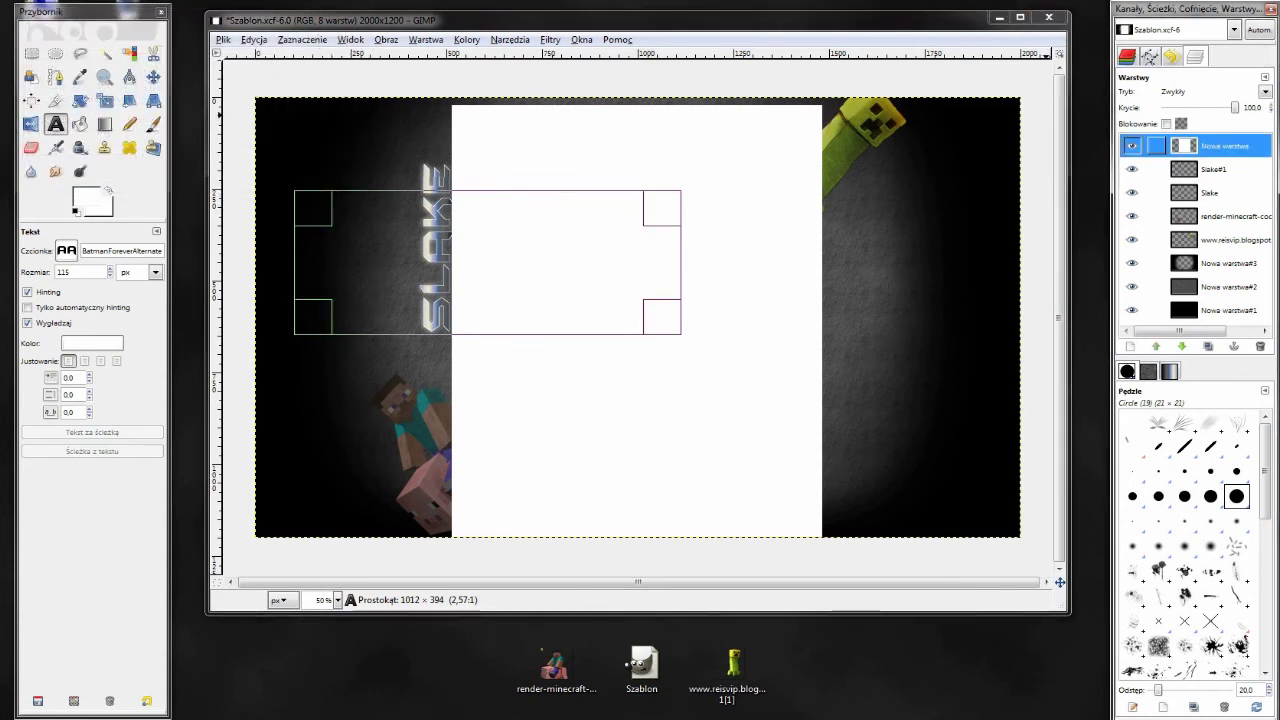
{"action": "left_click", "coordinate": [80, 124]}
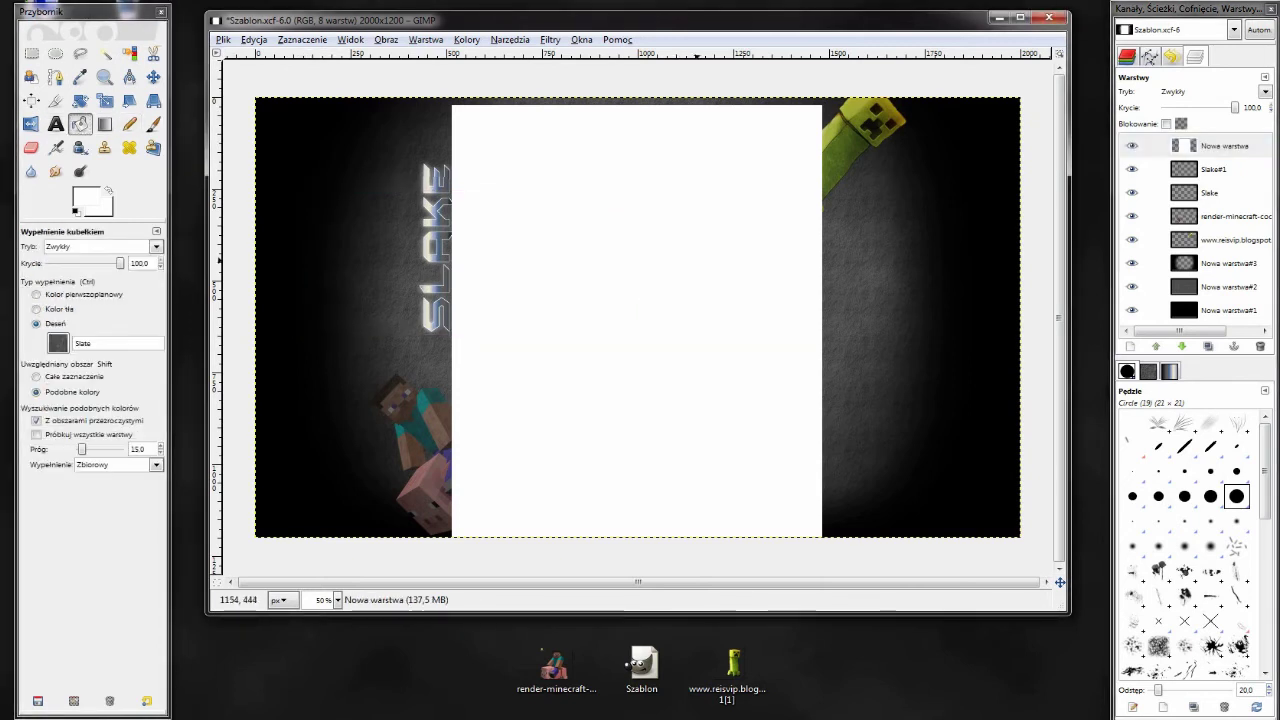
{"action": "left_click", "coordinate": [55, 124]}
{"action": "left_click_drag", "start_coordinate": [318, 150], "coordinate": [567, 268]}
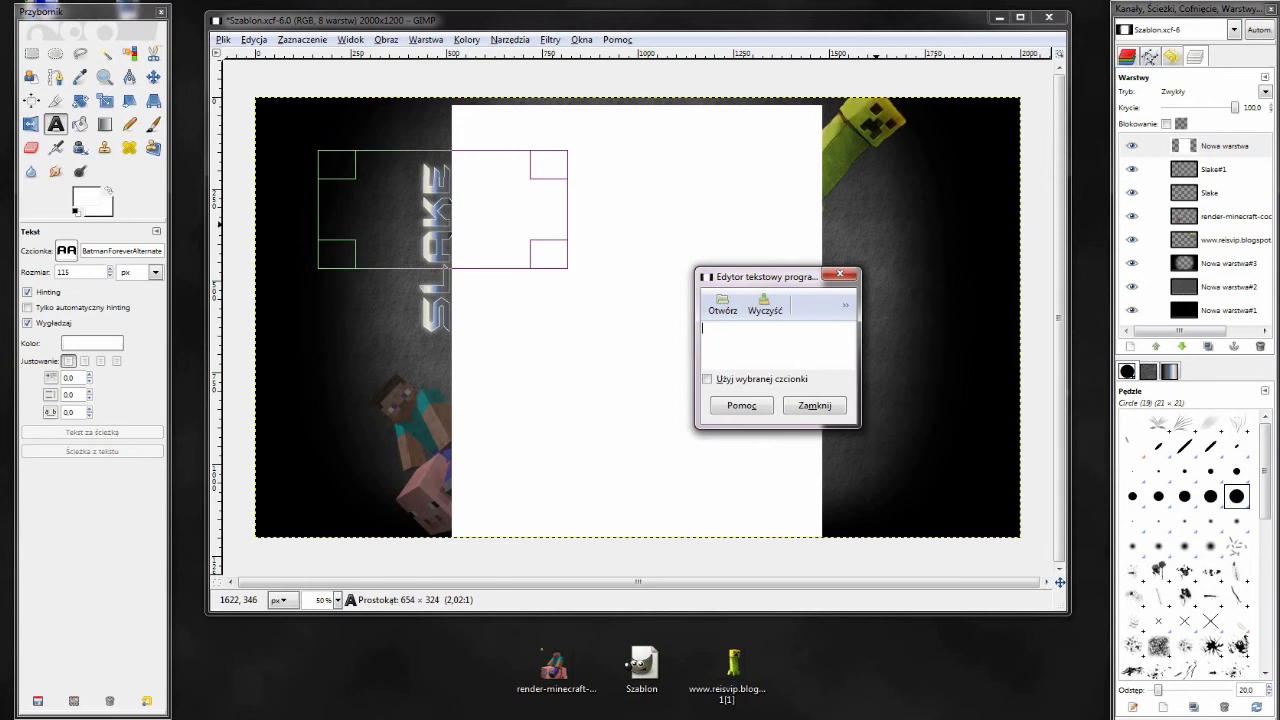
{"action": "type", "text": "Let's"}
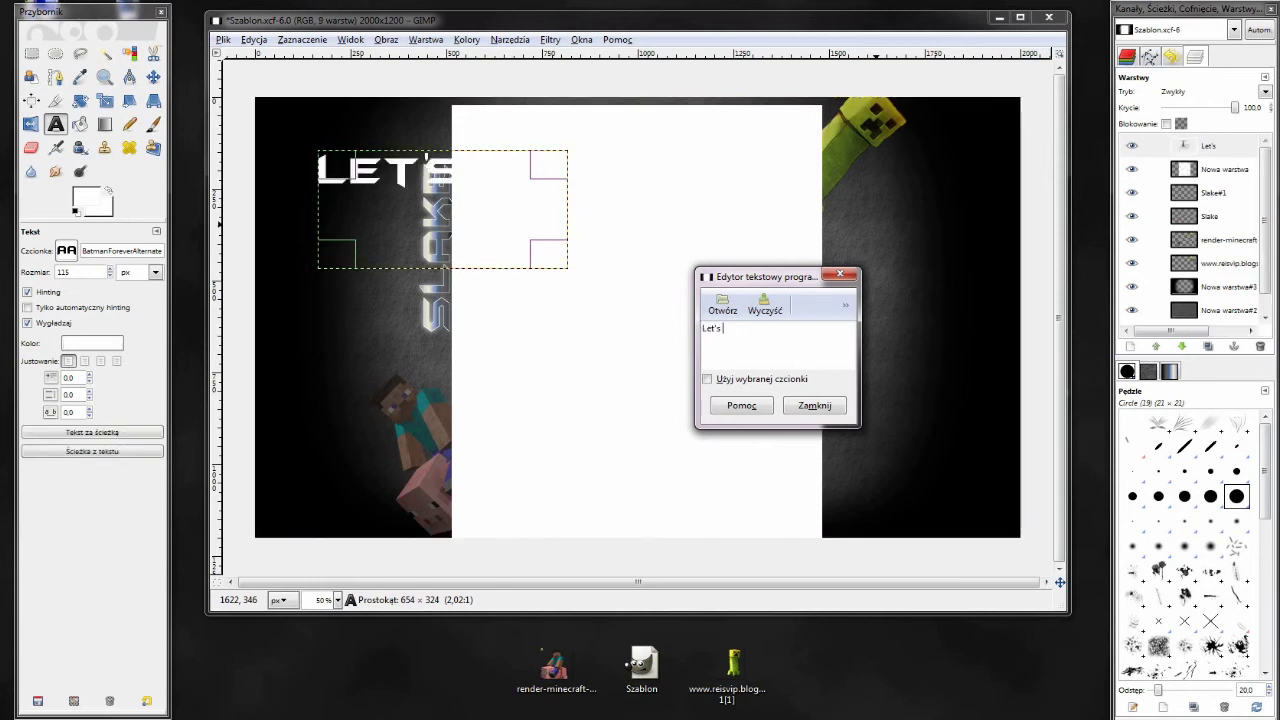
{"action": "type", "text": " play"}
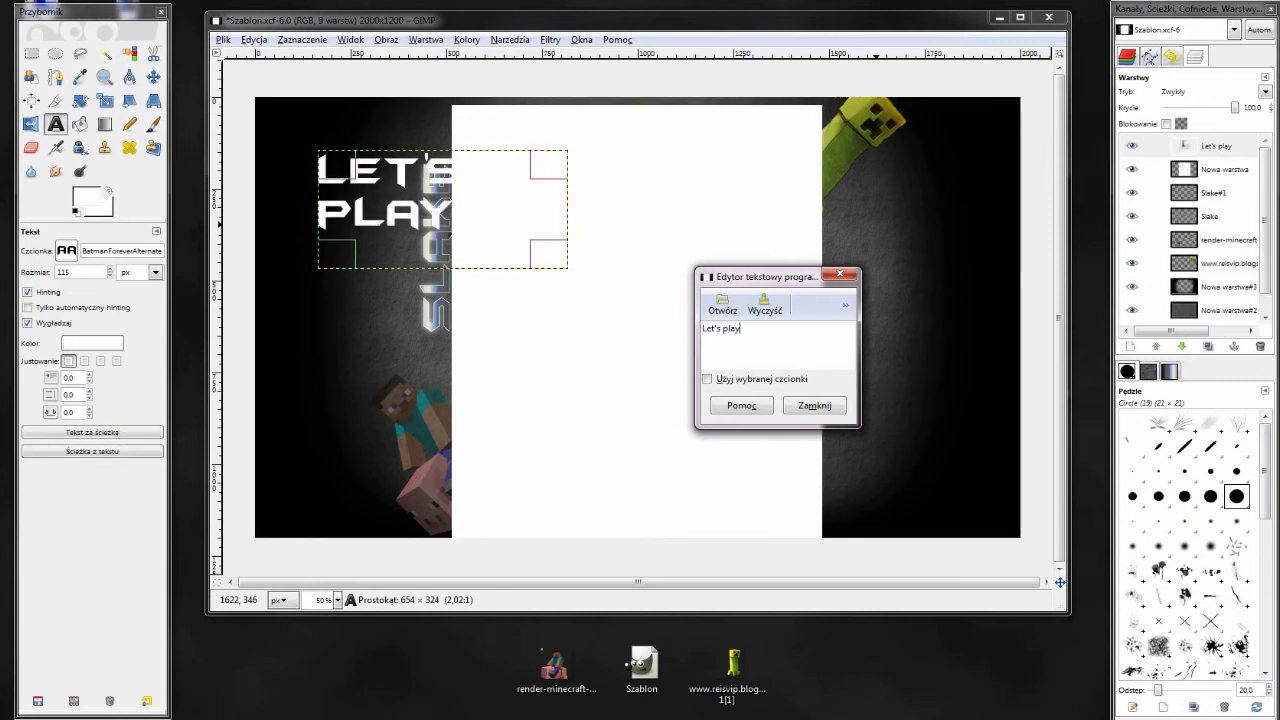
{"action": "left_click_drag", "start_coordinate": [549, 165], "coordinate": [690, 158]}
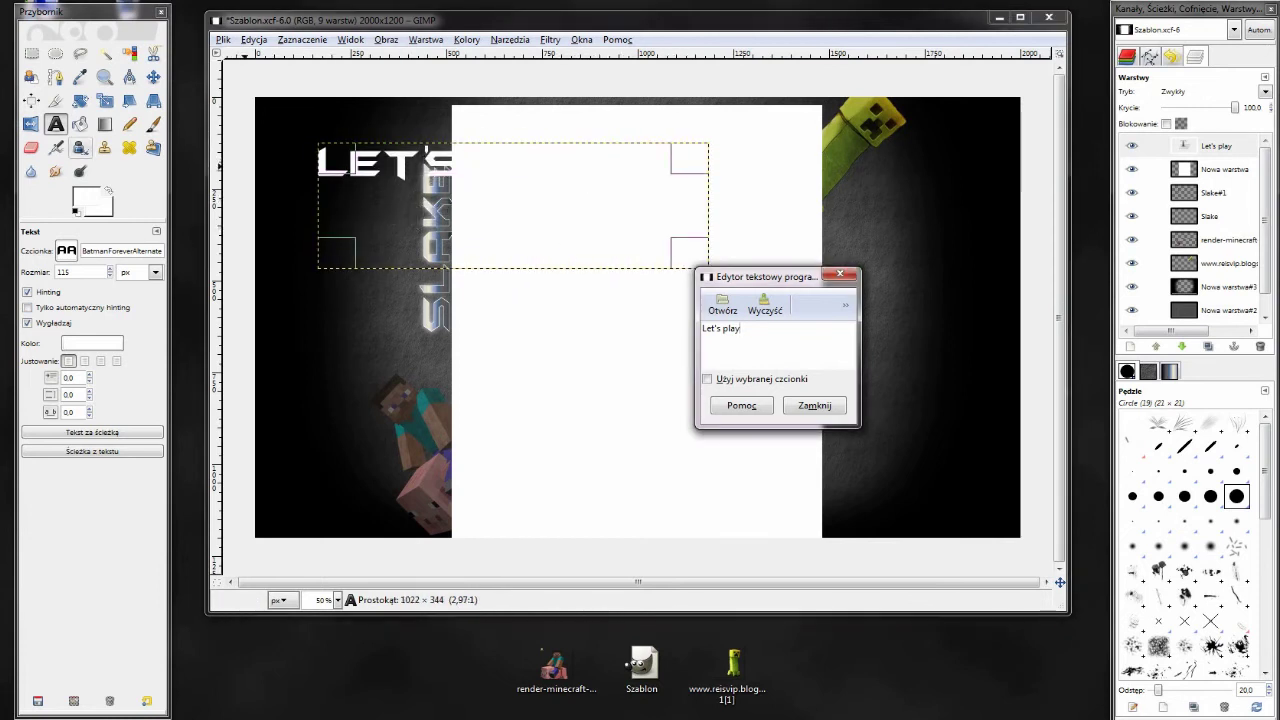
- Set the Let's play text colour to black and move the text onto the white column
{"action": "left_click", "coordinate": [92, 343]}
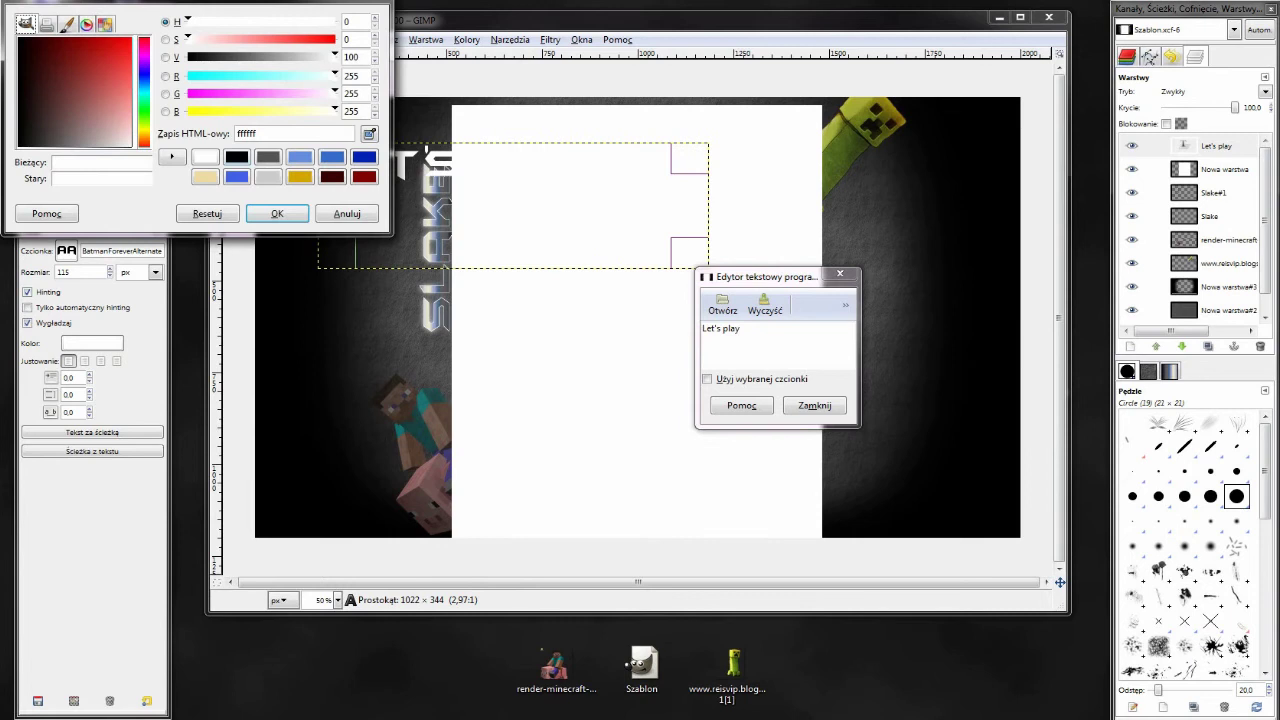
{"action": "left_click", "coordinate": [236, 157]}
{"action": "left_click", "coordinate": [277, 213]}
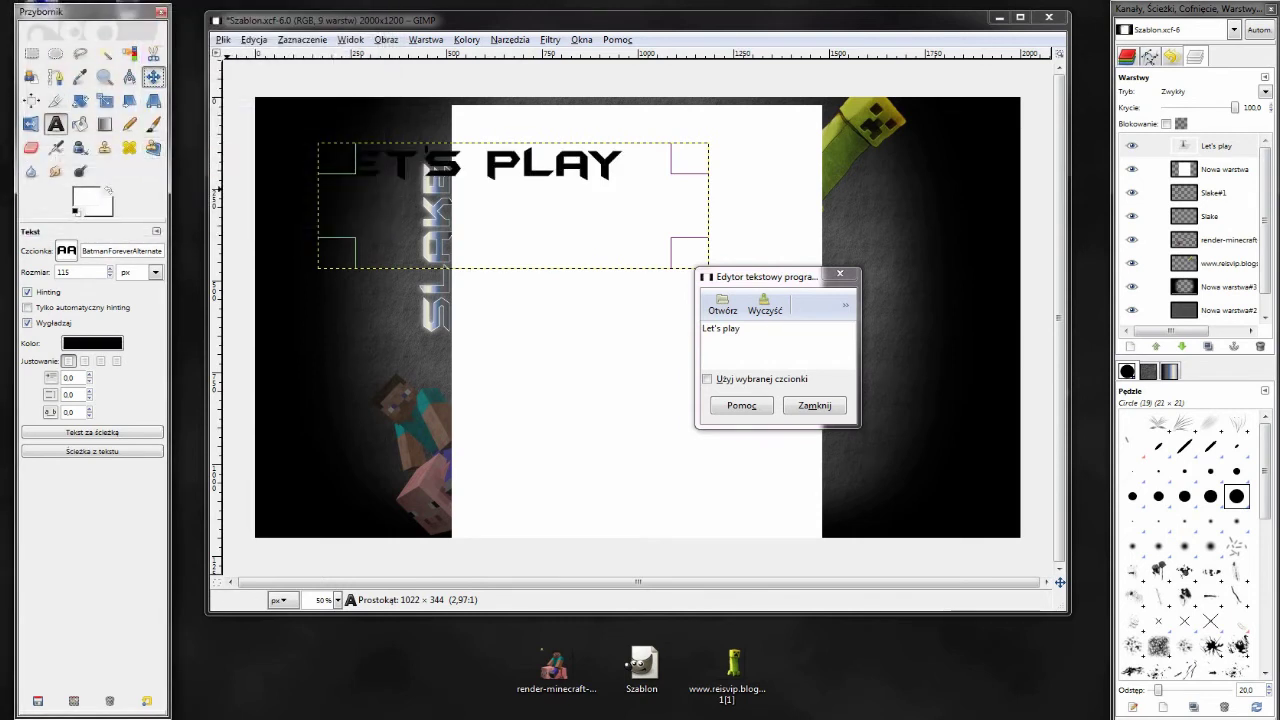
{"action": "left_click", "coordinate": [153, 76]}
{"action": "left_click_drag", "start_coordinate": [484, 184], "coordinate": [635, 220]}
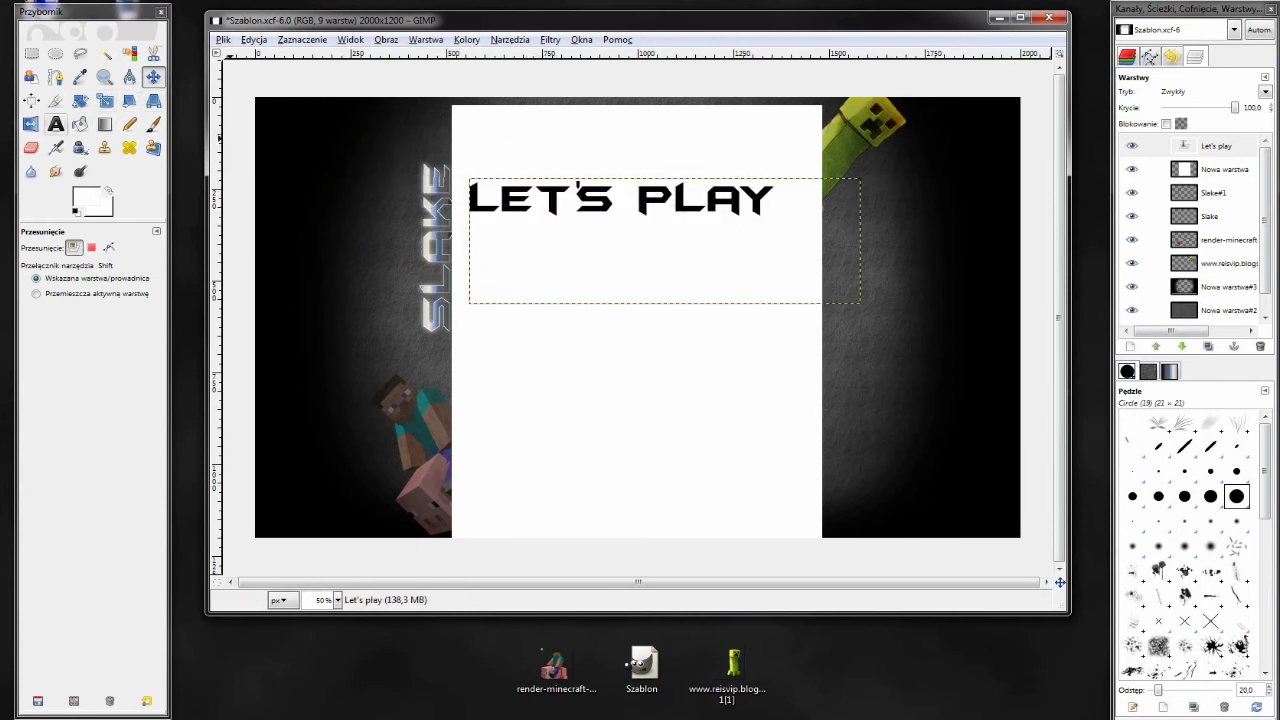
- Set the Let's play text's font size to 105 px
{"action": "left_click", "coordinate": [55, 123]}
{"action": "left_click", "coordinate": [597, 200]}
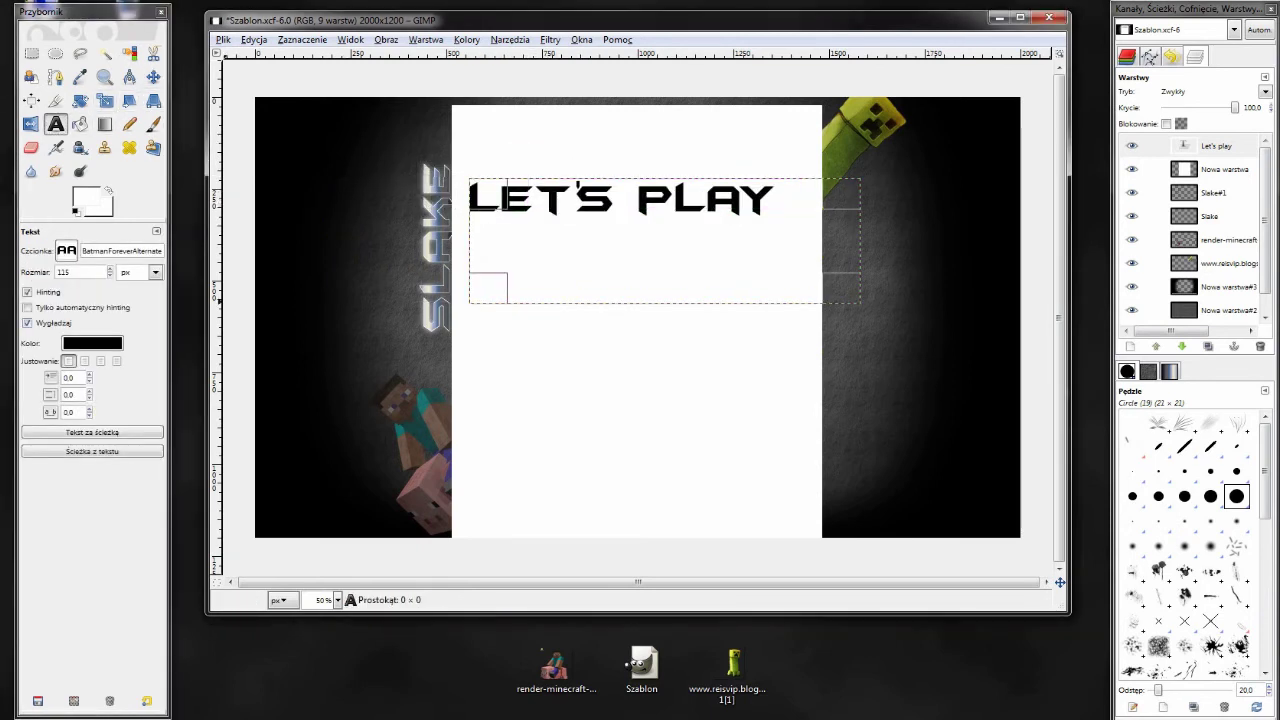
{"action": "left_click", "coordinate": [110, 276]}
{"action": "left_click", "coordinate": [110, 276]}
{"action": "left_click", "coordinate": [110, 276]}
{"action": "left_click", "coordinate": [110, 276]}
{"action": "left_click", "coordinate": [110, 276]}
{"action": "left_click", "coordinate": [110, 276]}
{"action": "left_click", "coordinate": [110, 276]}
{"action": "left_click", "coordinate": [110, 276]}
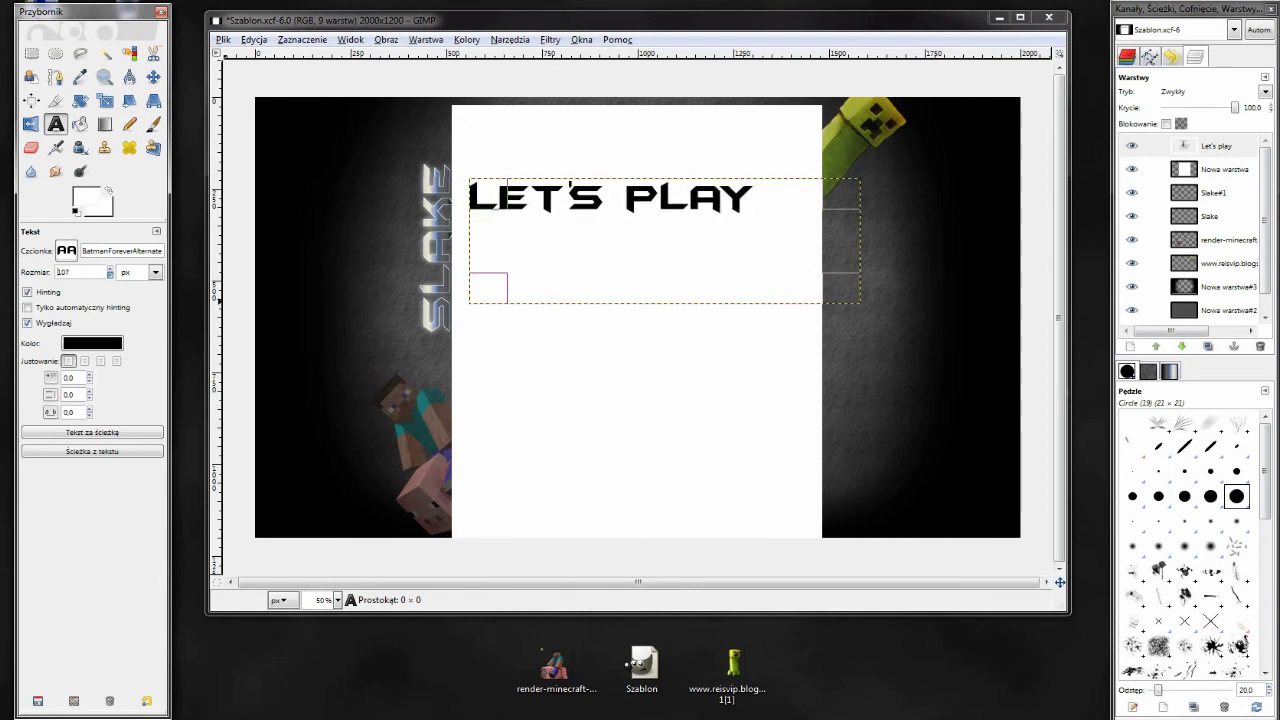
{"action": "left_click", "coordinate": [110, 276]}
{"action": "left_click", "coordinate": [110, 276]}
{"action": "left_click", "coordinate": [110, 276]}
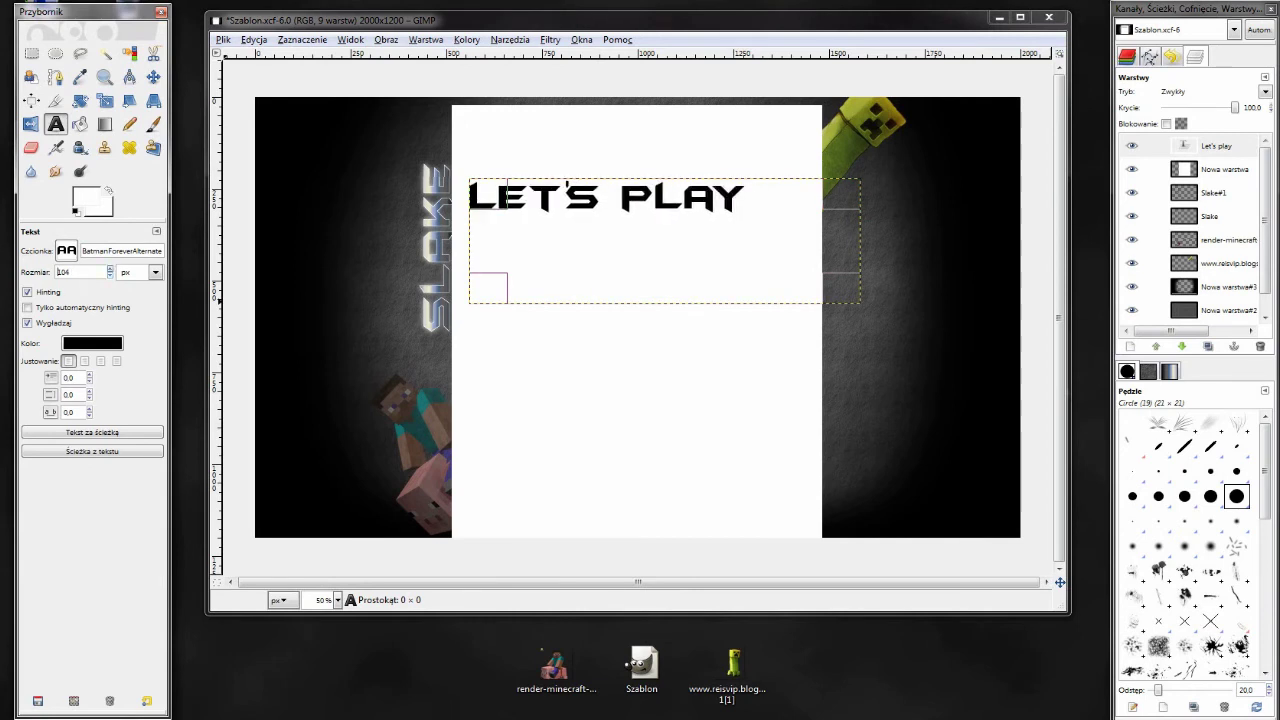
{"action": "left_click", "coordinate": [110, 268]}
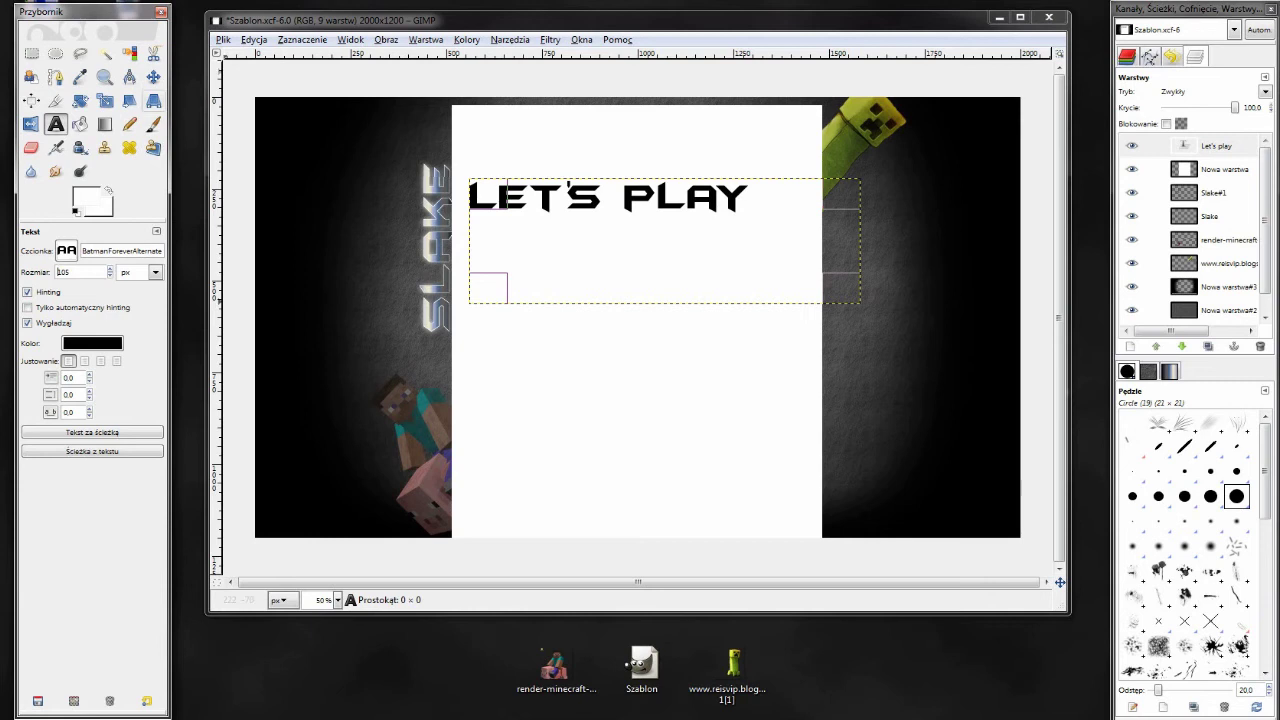
- Select the Let's play letters and fill them with the metallic gradient, undoing the first downward pass and redrawing it upward
{"action": "right_click", "coordinate": [1228, 147]}
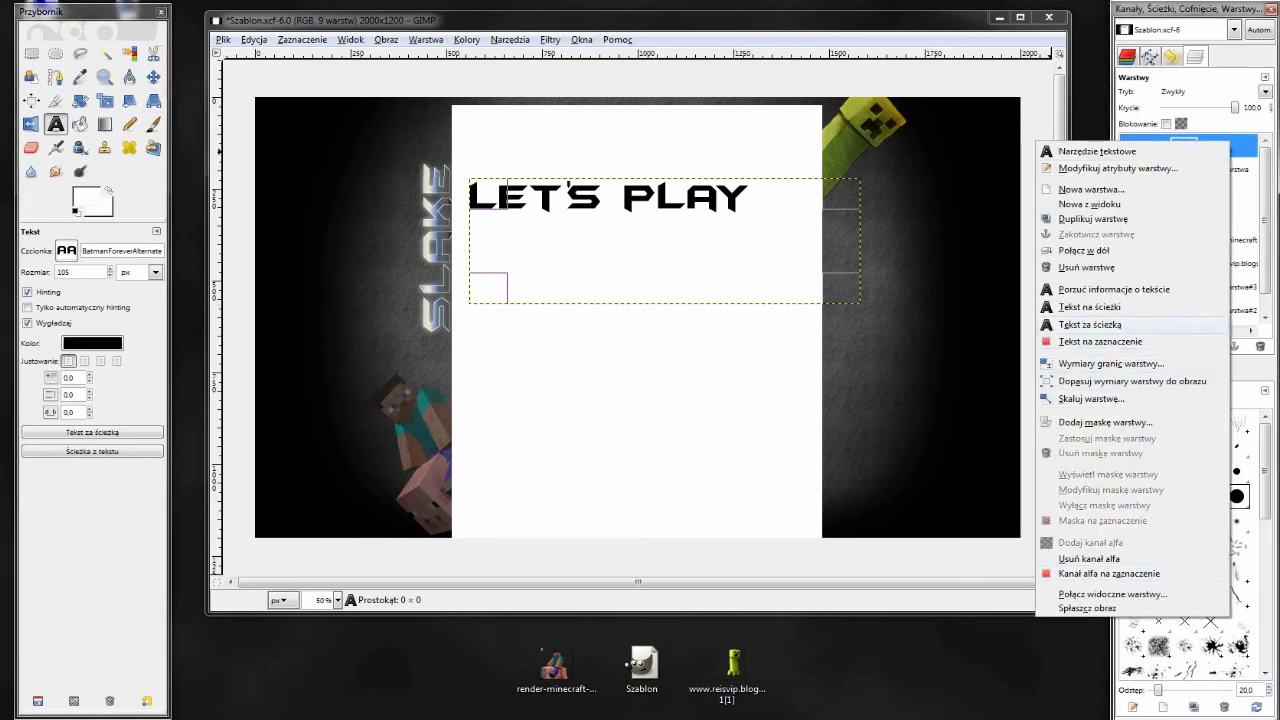
{"action": "left_click", "coordinate": [1100, 341]}
{"action": "left_click", "coordinate": [104, 124]}
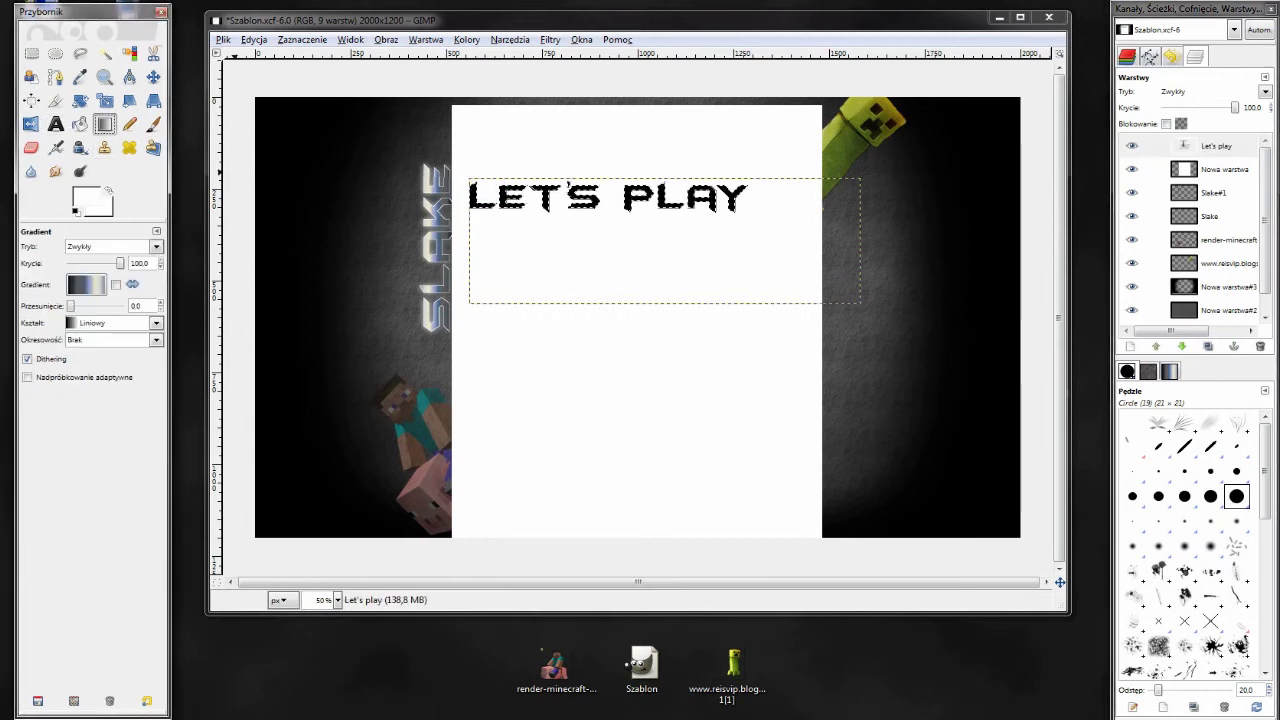
{"action": "left_click_drag", "start_coordinate": [619, 189], "coordinate": [619, 207]}
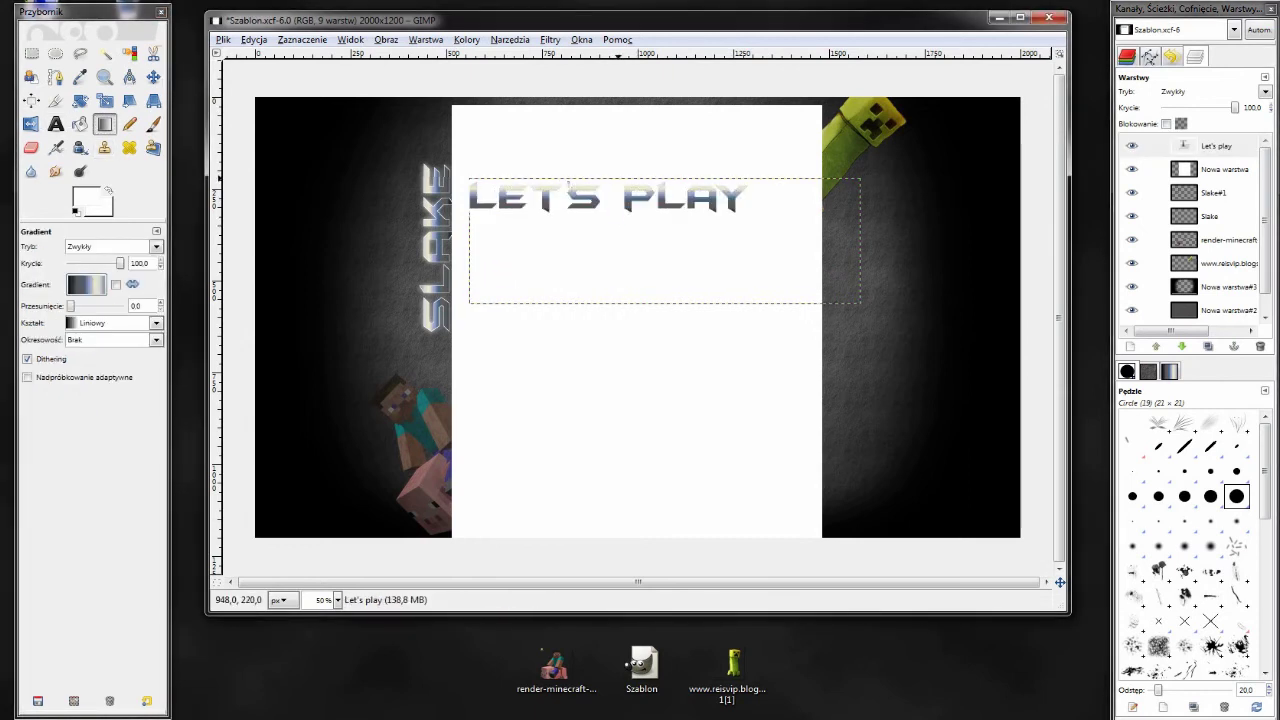
{"action": "key", "text": "ctrl+z"}
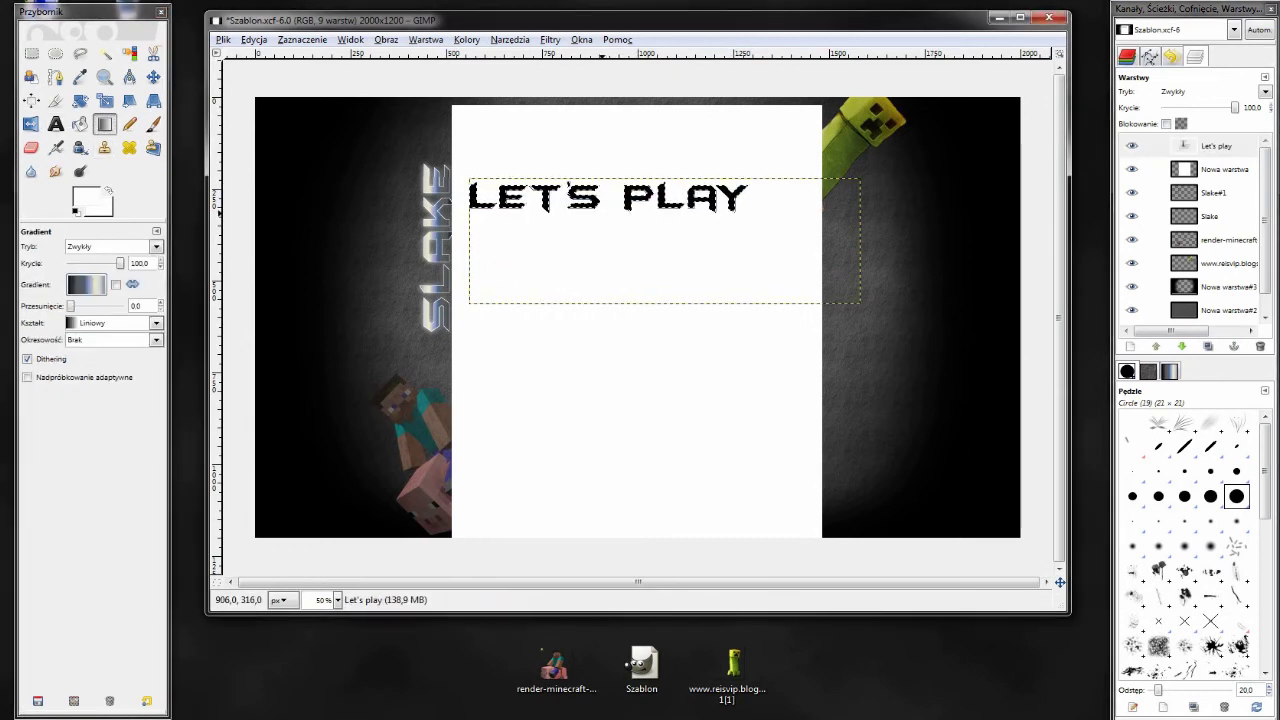
{"action": "mouse_move", "coordinate": [602, 213]}
{"action": "left_mouse_down"}
{"action": "mouse_move", "coordinate": [594, 182]}
{"action": "mouse_move", "coordinate": [602, 195]}
{"action": "left_mouse_up"}
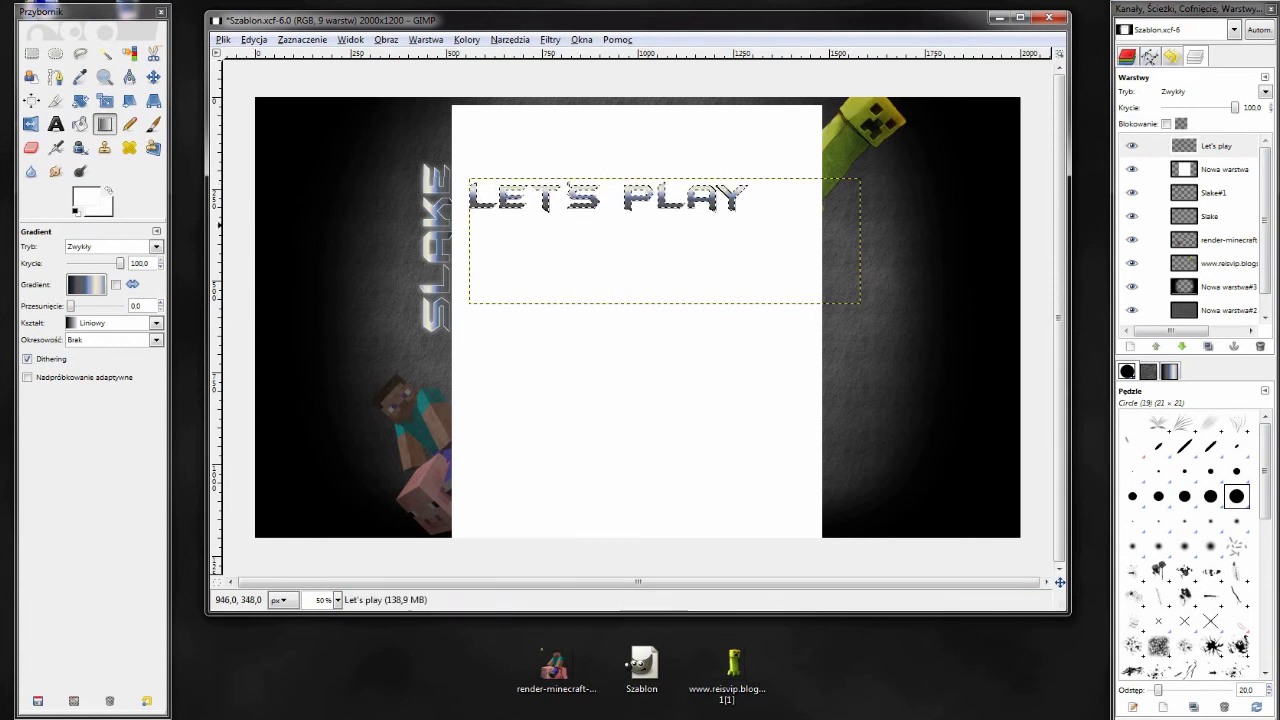
- Convert the letter selection into a 1-pixel border, paint it white with the Circle (19) brush, and clear the selection
{"action": "left_click", "coordinate": [302, 39]}
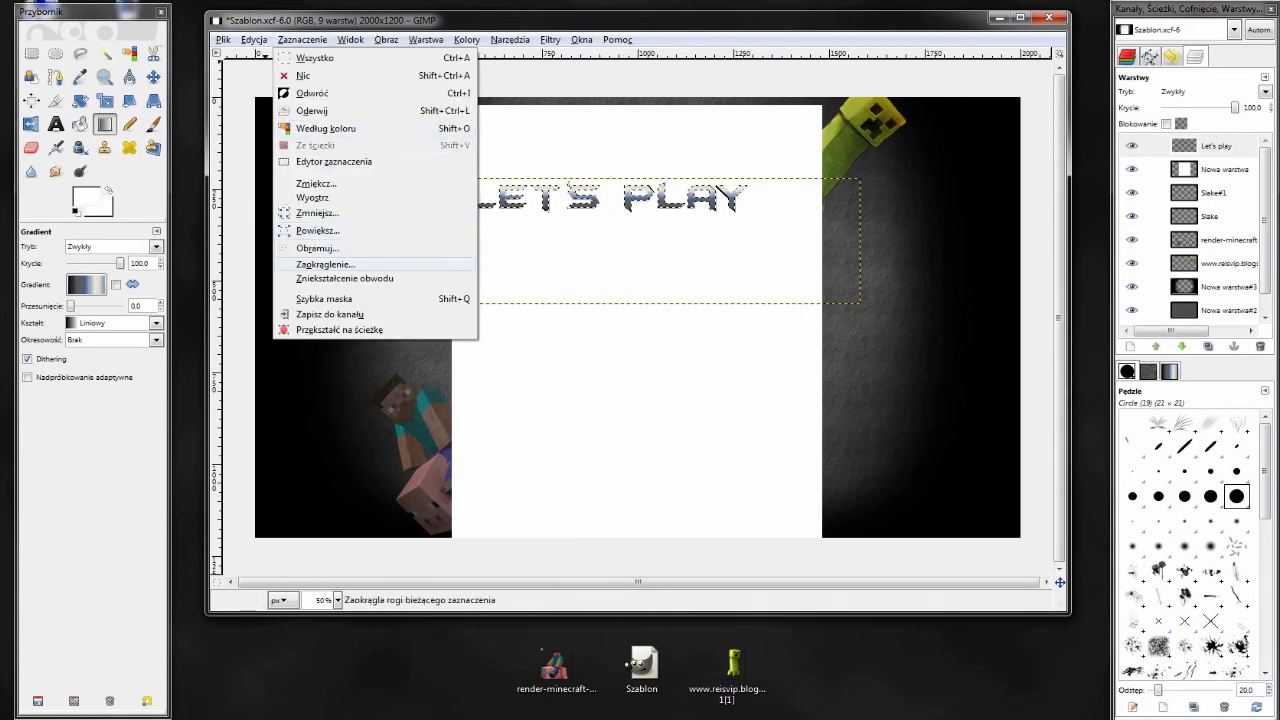
{"action": "left_click", "coordinate": [316, 247]}
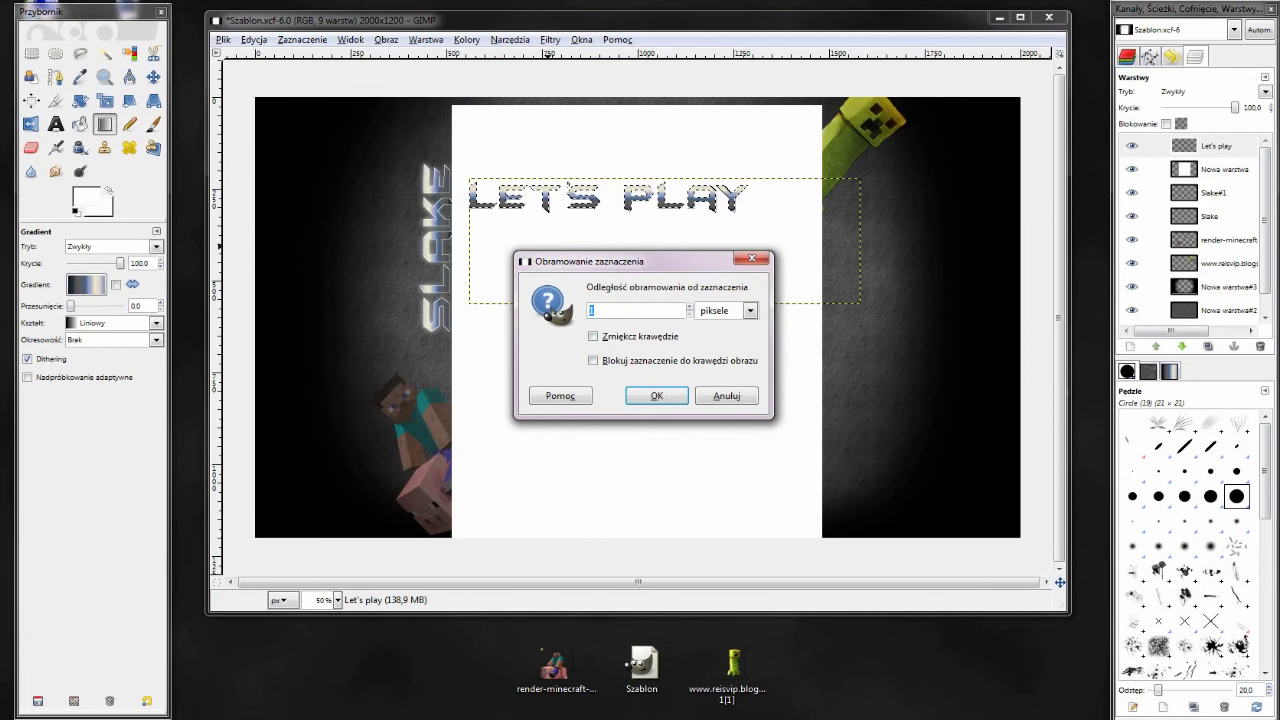
{"action": "key", "text": "Return"}
{"action": "key", "text": "p"}
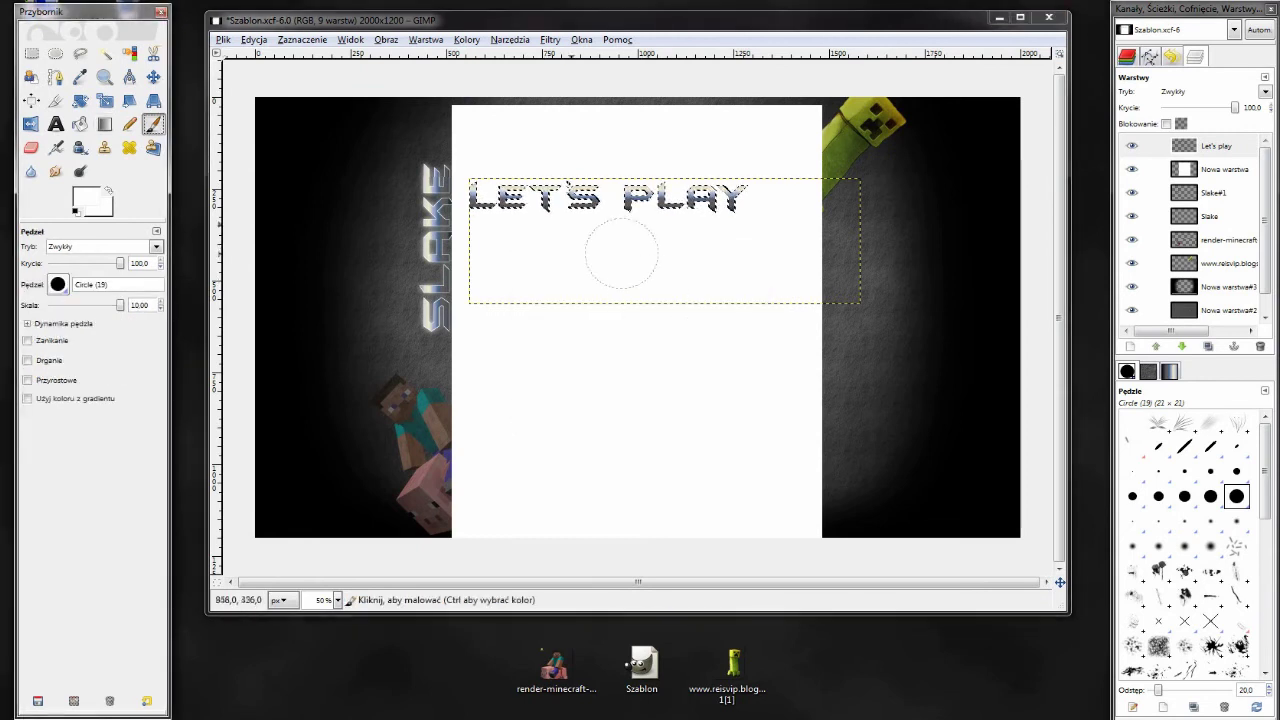
{"action": "left_click_drag", "start_coordinate": [490, 212], "coordinate": [478, 208]}
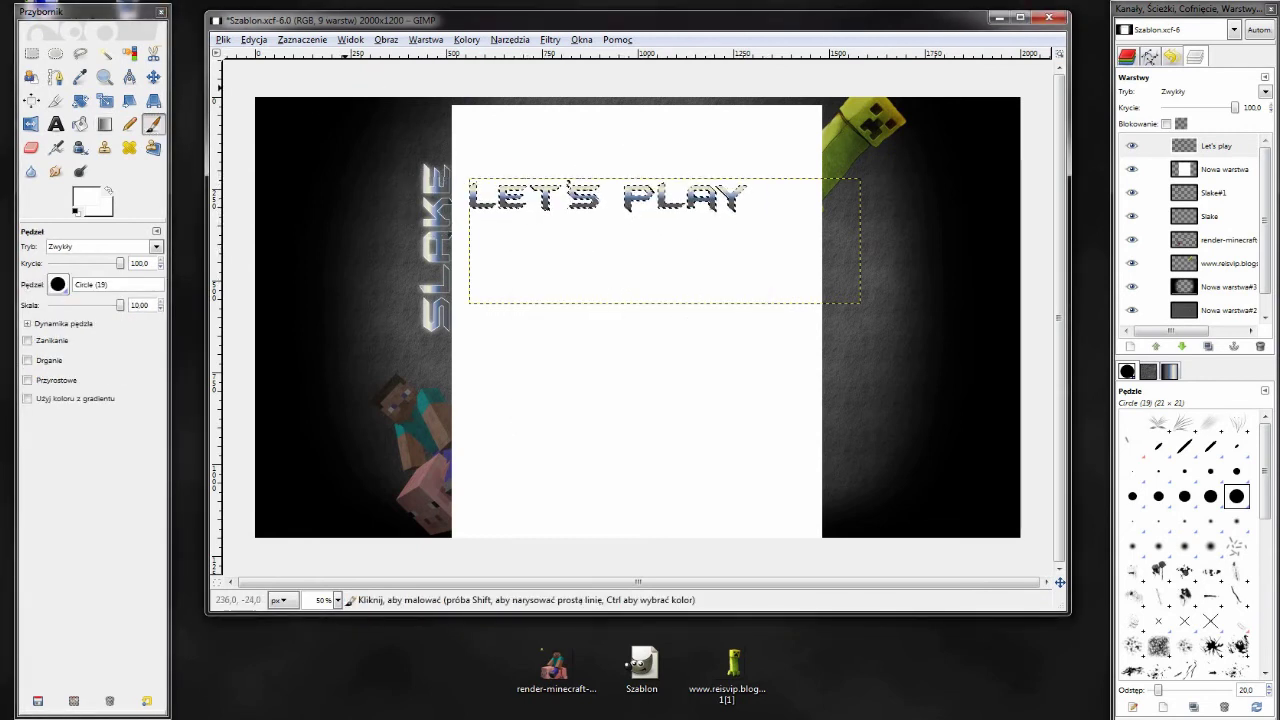
{"action": "left_click", "coordinate": [301, 39]}
{"action": "left_click", "coordinate": [298, 76]}
- Move the Let's play layer across the white column's right edge, below the creeper figure
{"action": "key", "text": "m"}
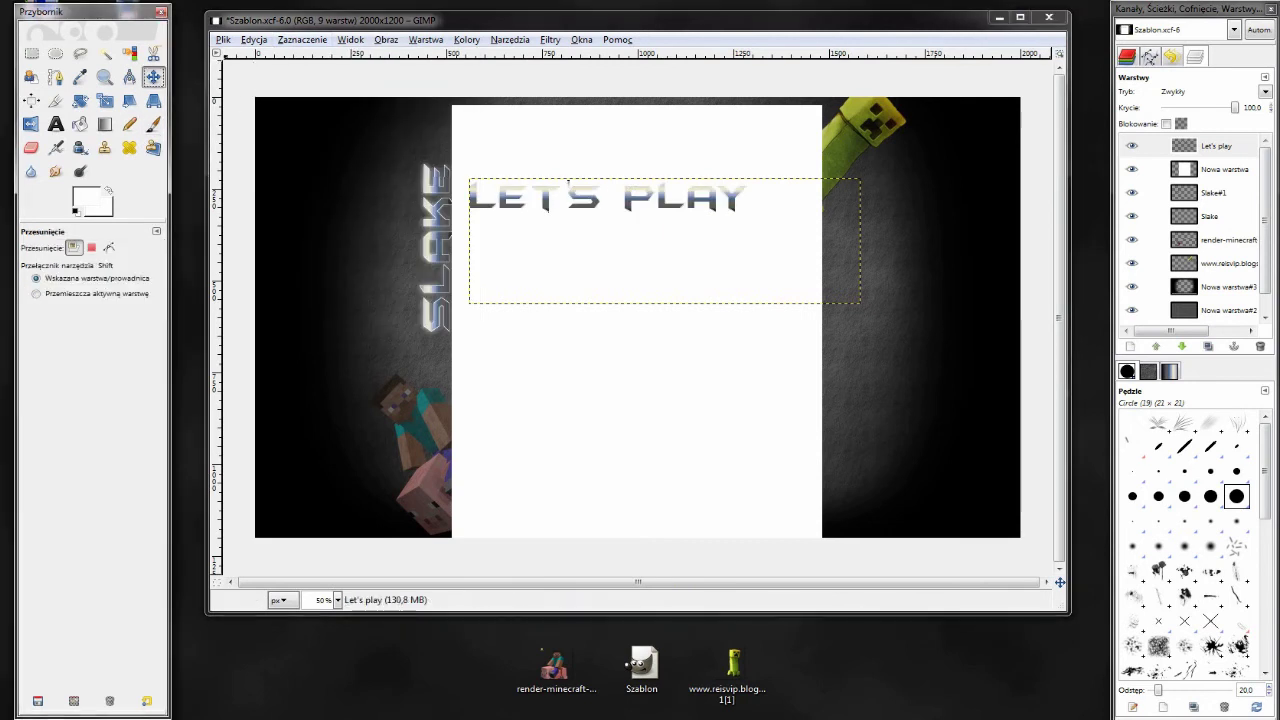
{"action": "left_click_drag", "start_coordinate": [568, 185], "coordinate": [794, 250]}
{"action": "left_click_drag", "start_coordinate": [889, 306], "coordinate": [889, 306]}
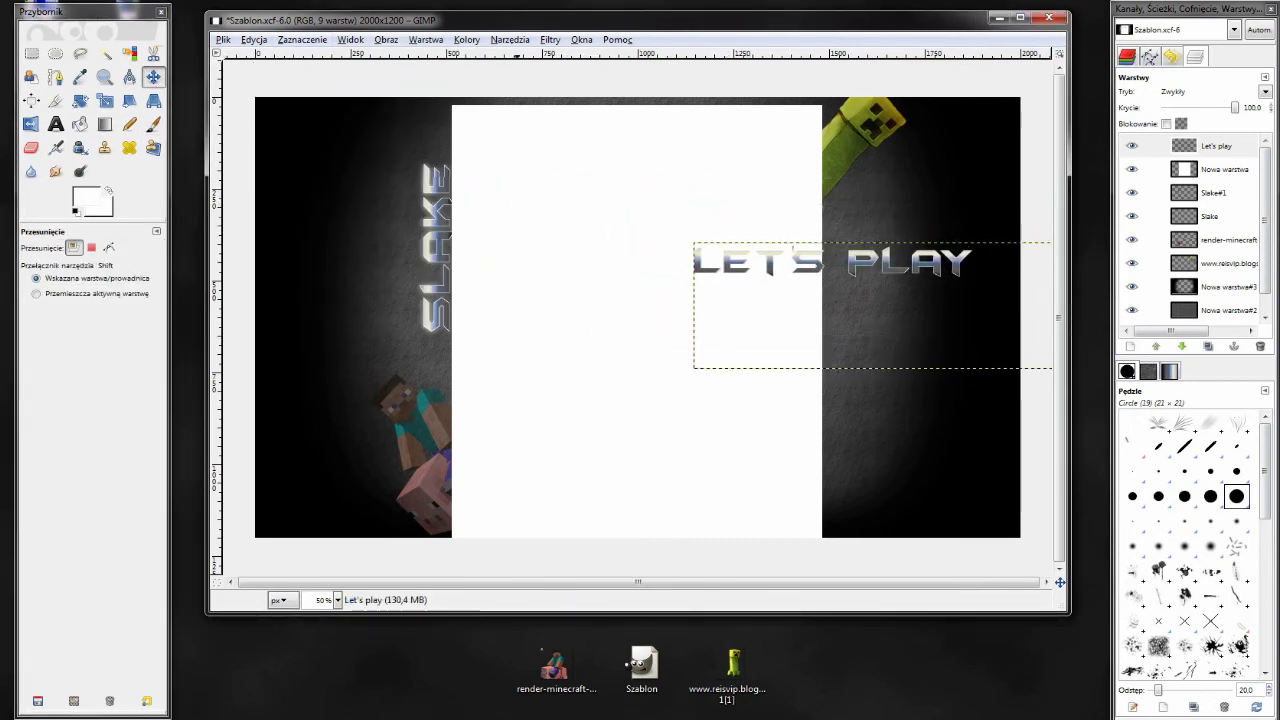
- Rotate the Let's play layer about 90 degrees clockwise and move its letters against the white column's right edge, below the creeper
{"action": "left_click", "coordinate": [80, 101]}
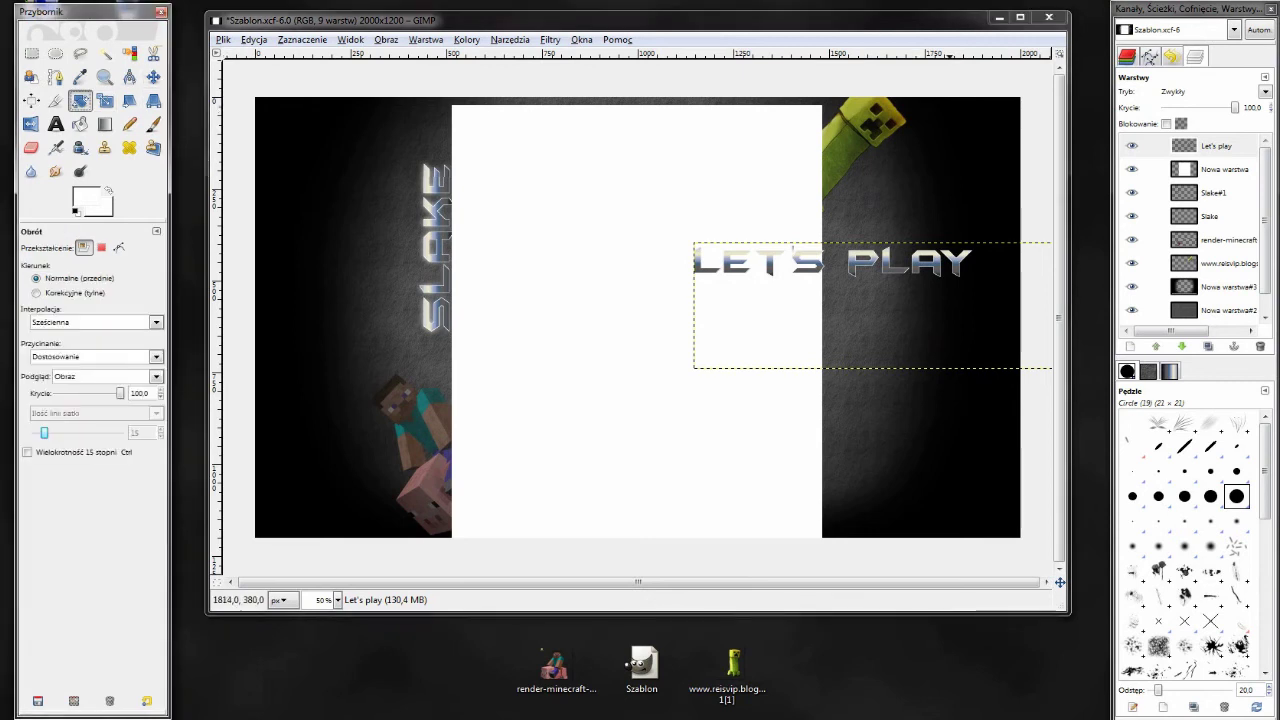
{"action": "left_click_drag", "start_coordinate": [956, 275], "coordinate": [920, 366]}
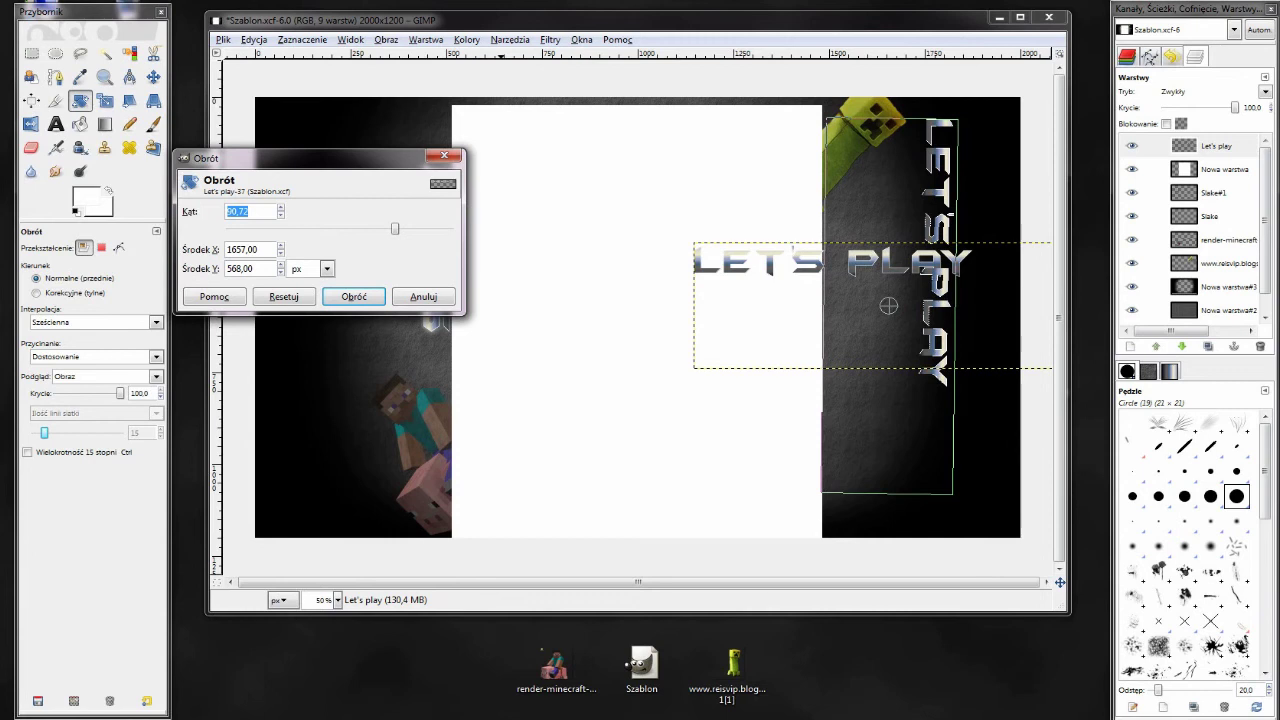
{"action": "left_click", "coordinate": [353, 296]}
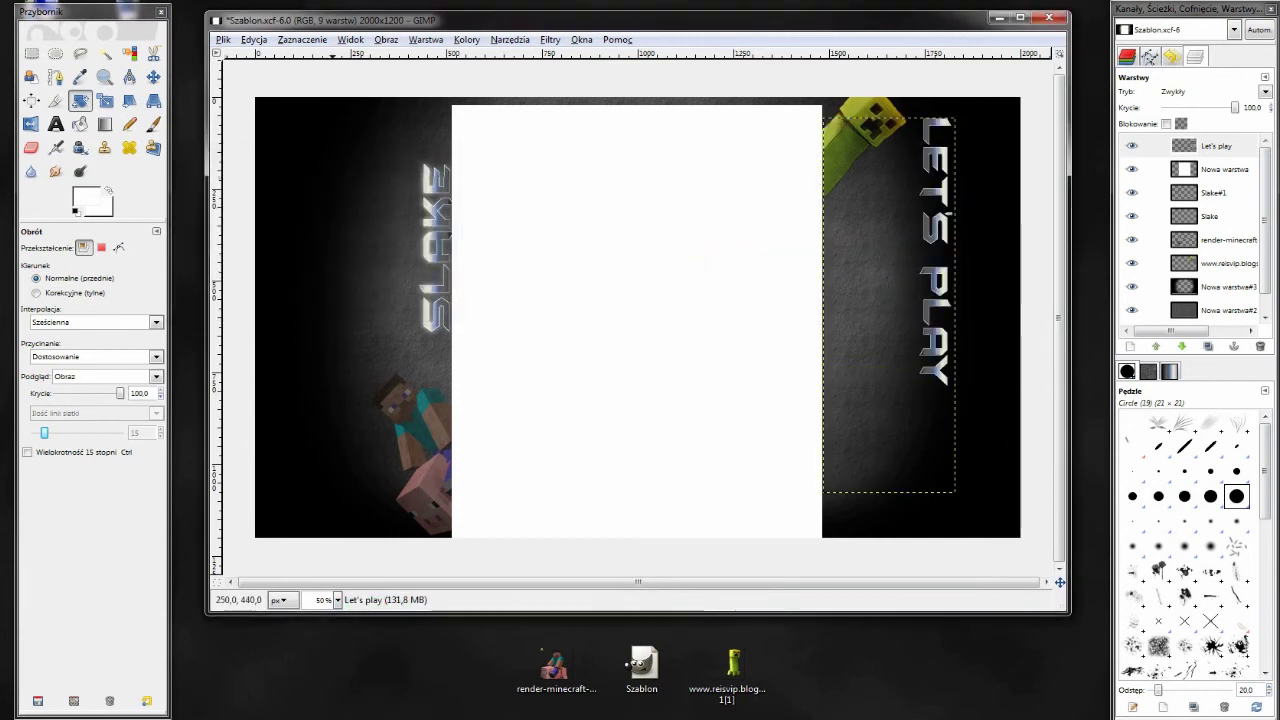
{"action": "key", "text": "m"}
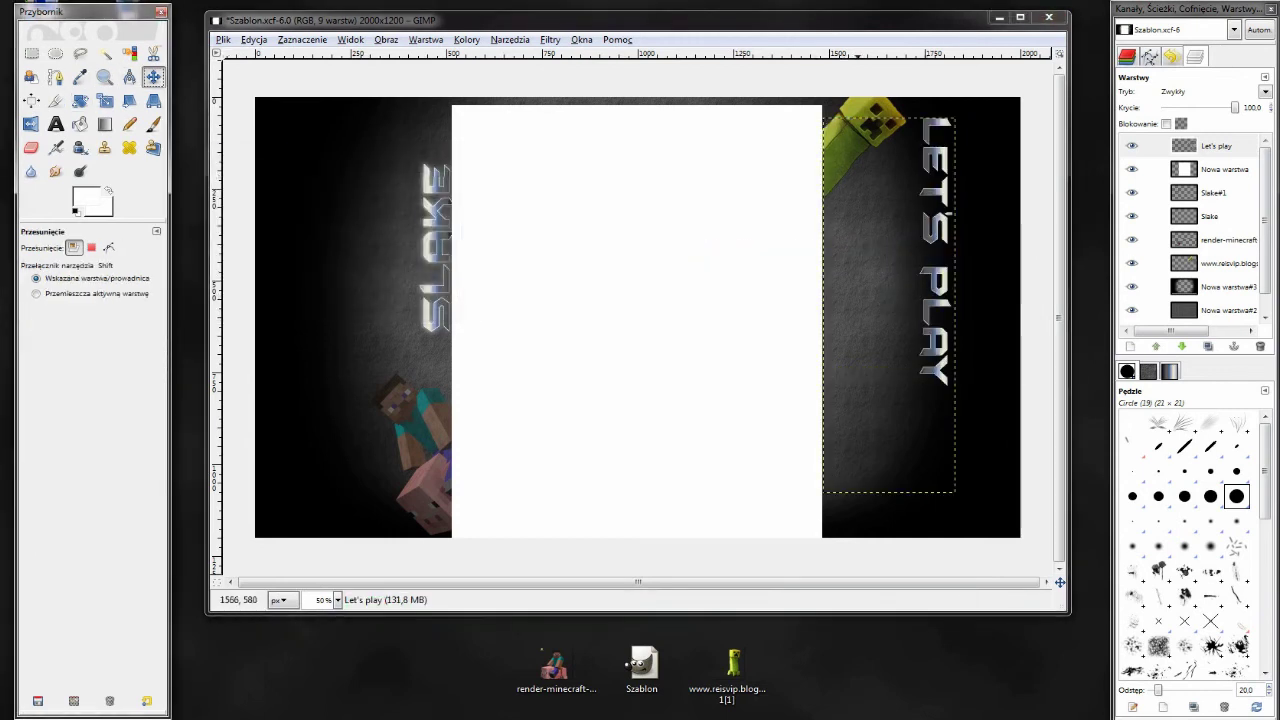
{"action": "left_click_drag", "start_coordinate": [929, 316], "coordinate": [792, 426]}
- Fit the Let's play layer to the image size and duplicate it
{"action": "left_click", "coordinate": [1215, 146]}
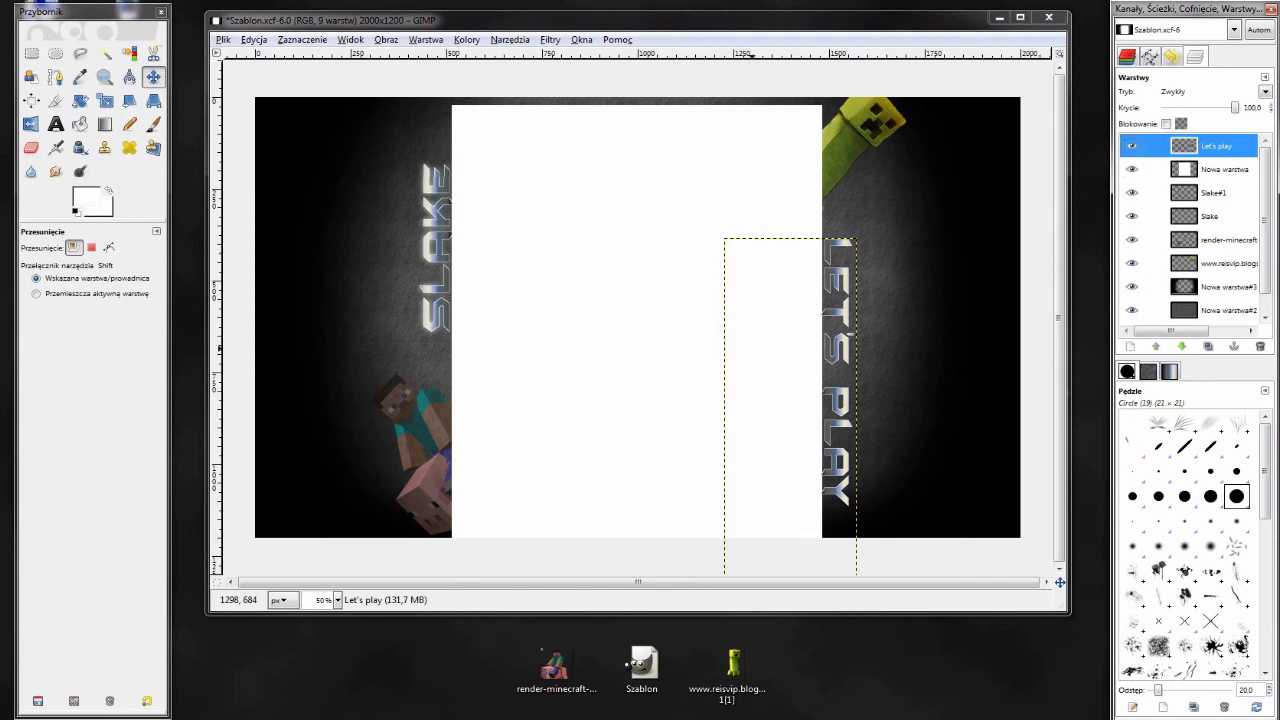
{"action": "right_click", "coordinate": [1210, 147]}
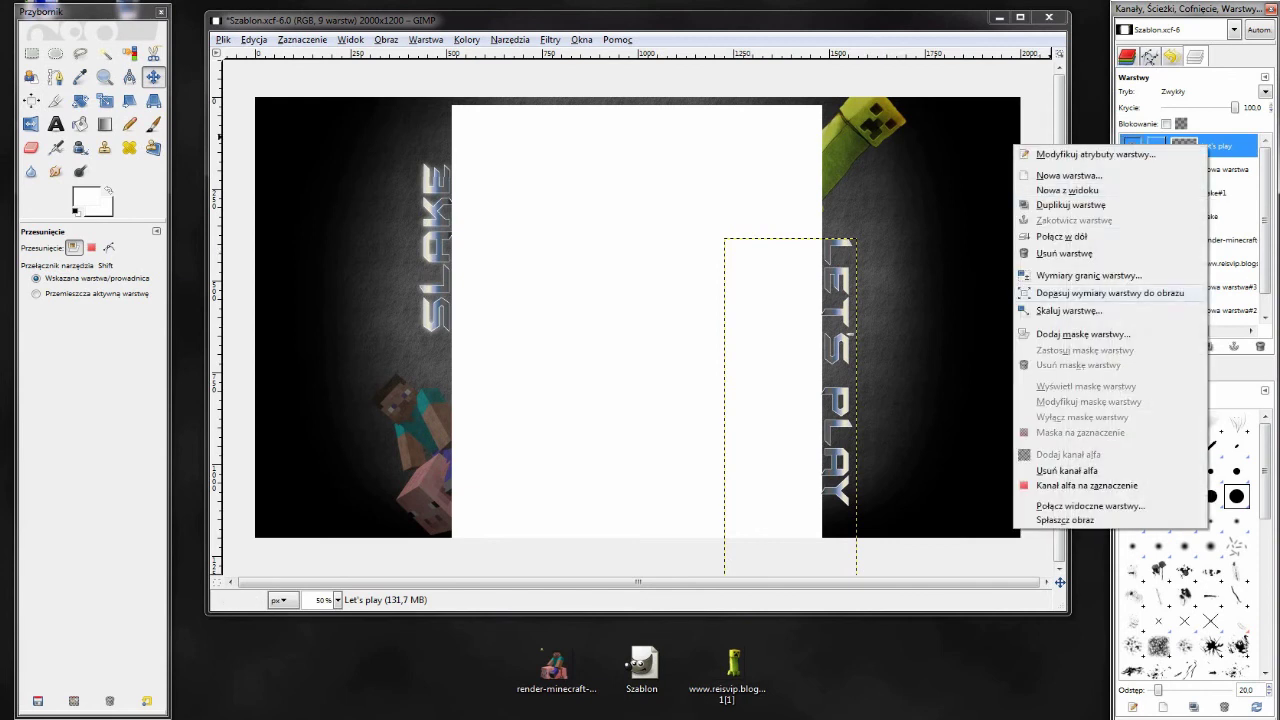
{"action": "left_click", "coordinate": [1100, 293]}
{"action": "right_click", "coordinate": [1195, 146]}
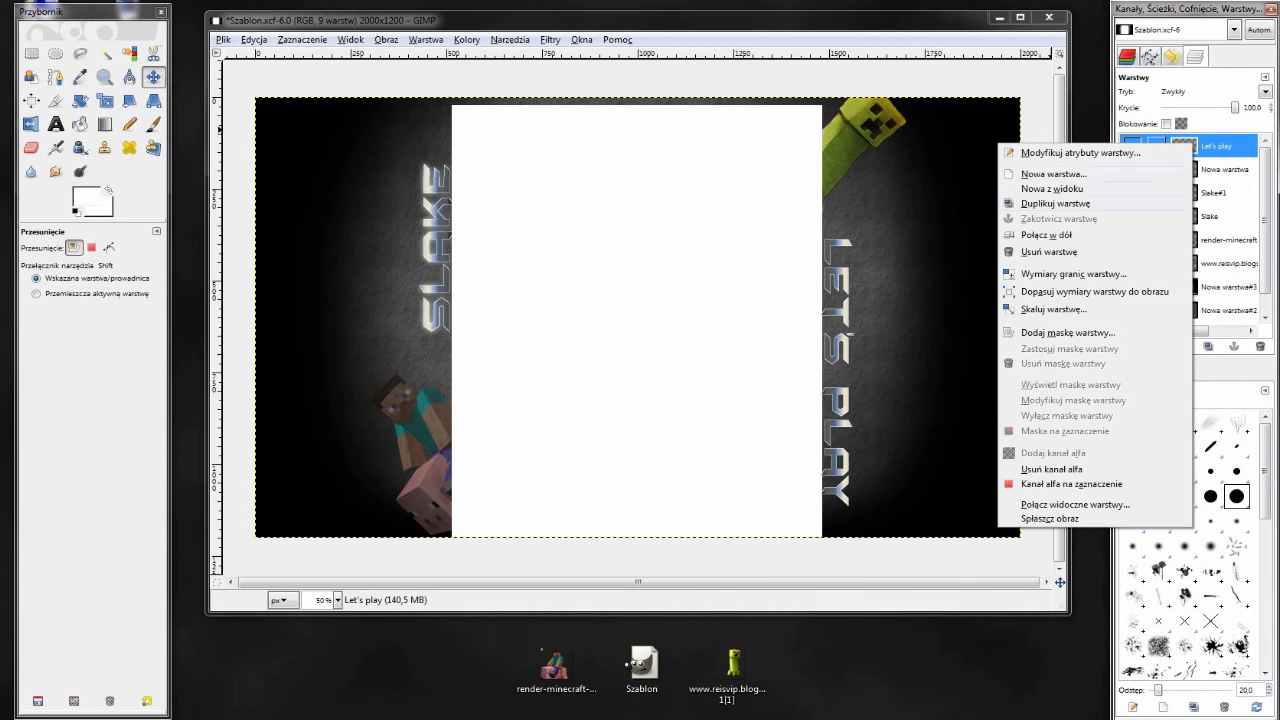
{"action": "left_click", "coordinate": [1055, 203]}
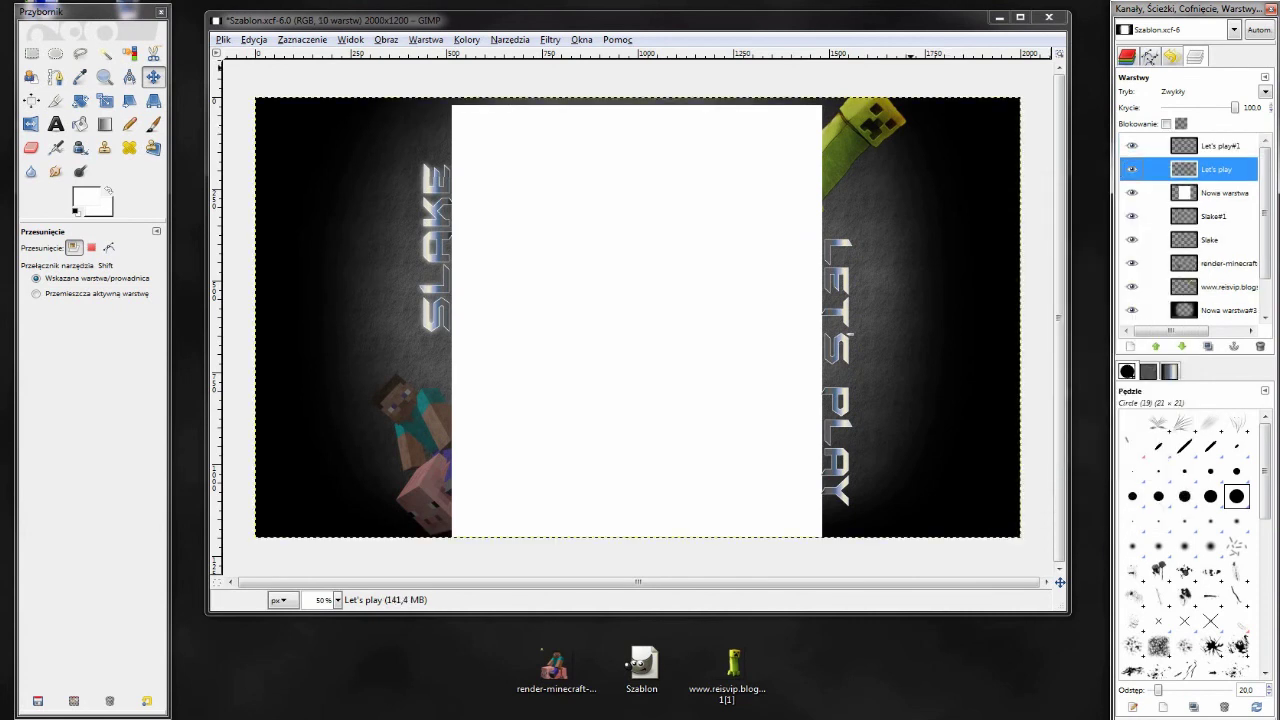
- Apply a Gaussian blur of 25 px horizontally and vertically to the original Let's play layer beneath its copy
{"action": "left_click", "coordinate": [550, 39]}
{"action": "mouse_move", "coordinate": [600, 124]}
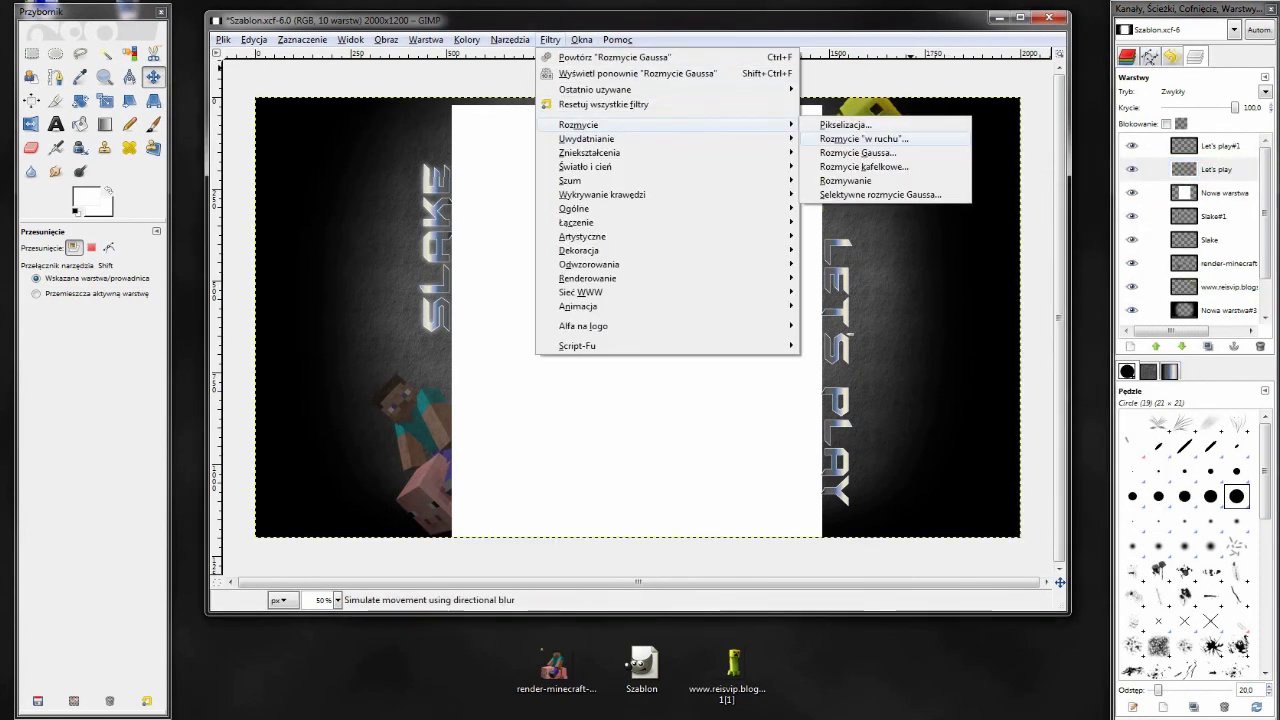
{"action": "left_click", "coordinate": [860, 134]}
{"action": "left_click", "coordinate": [248, 384]}
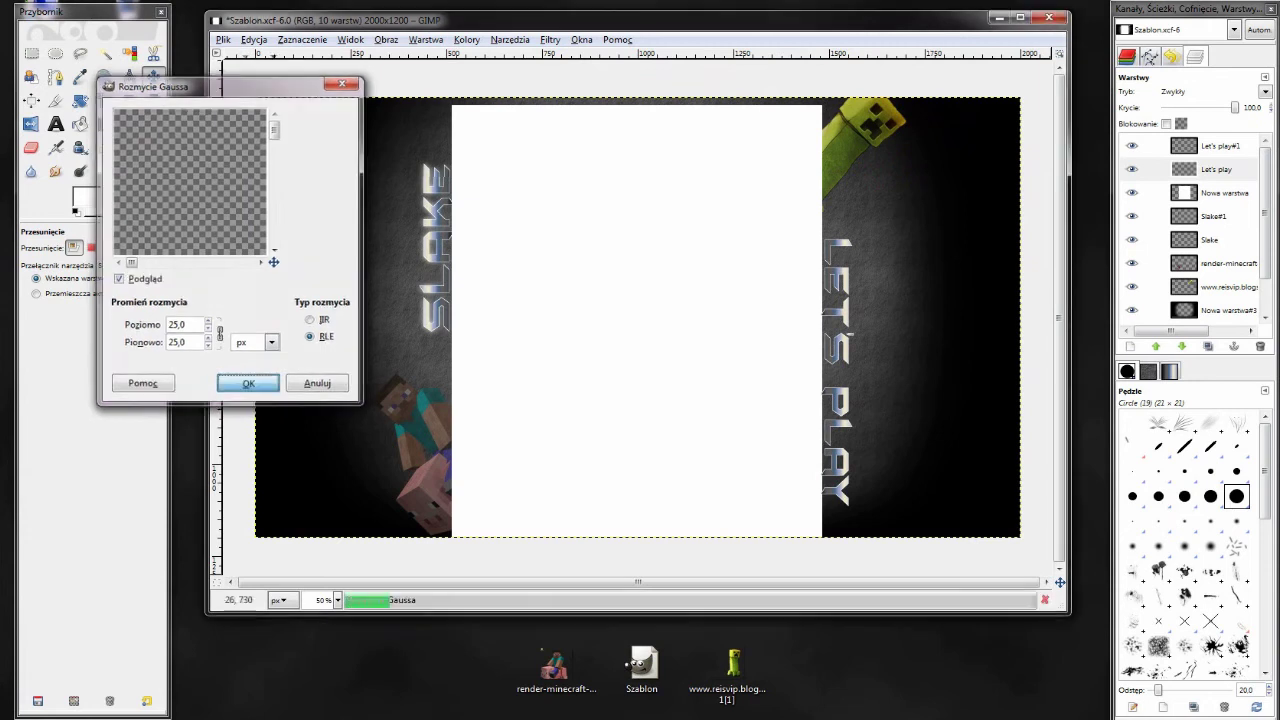
- Lower the blurred Let's play layer and its sharp copy beneath the white column's layer, keeping the copy on top
{"action": "left_click", "coordinate": [1216, 169]}
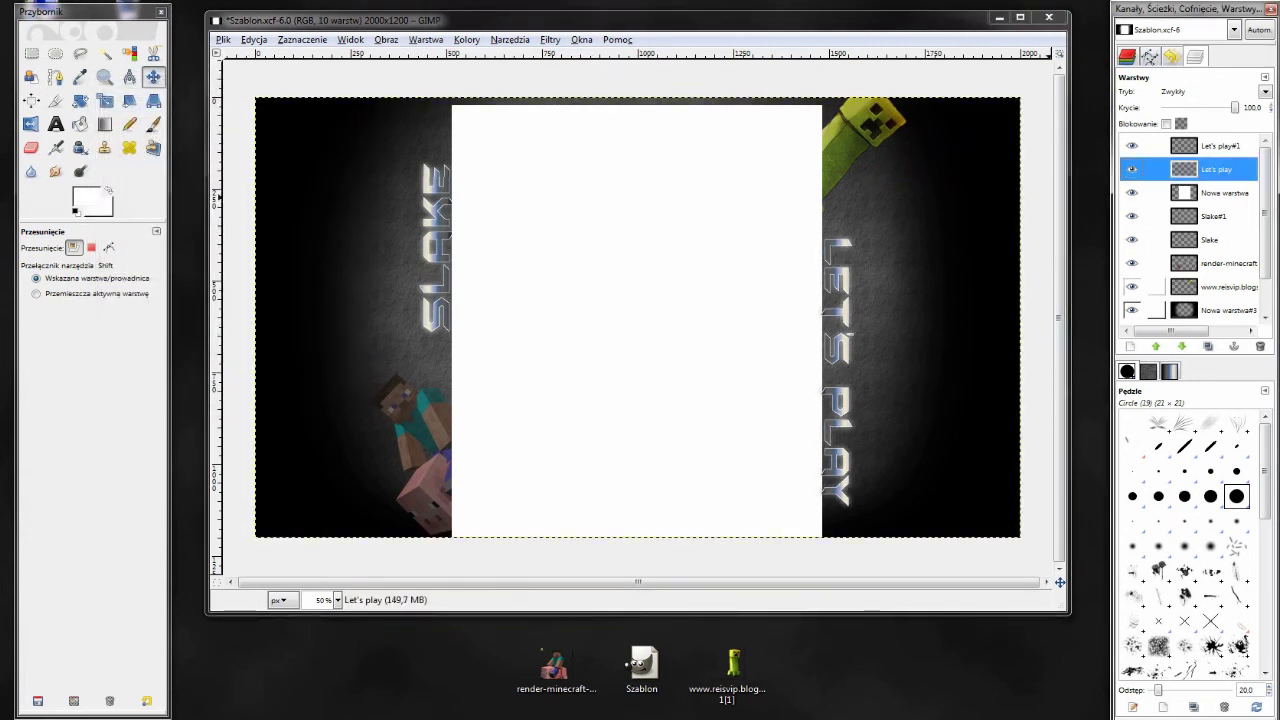
{"action": "left_click", "coordinate": [1182, 346]}
{"action": "left_click", "coordinate": [1216, 146]}
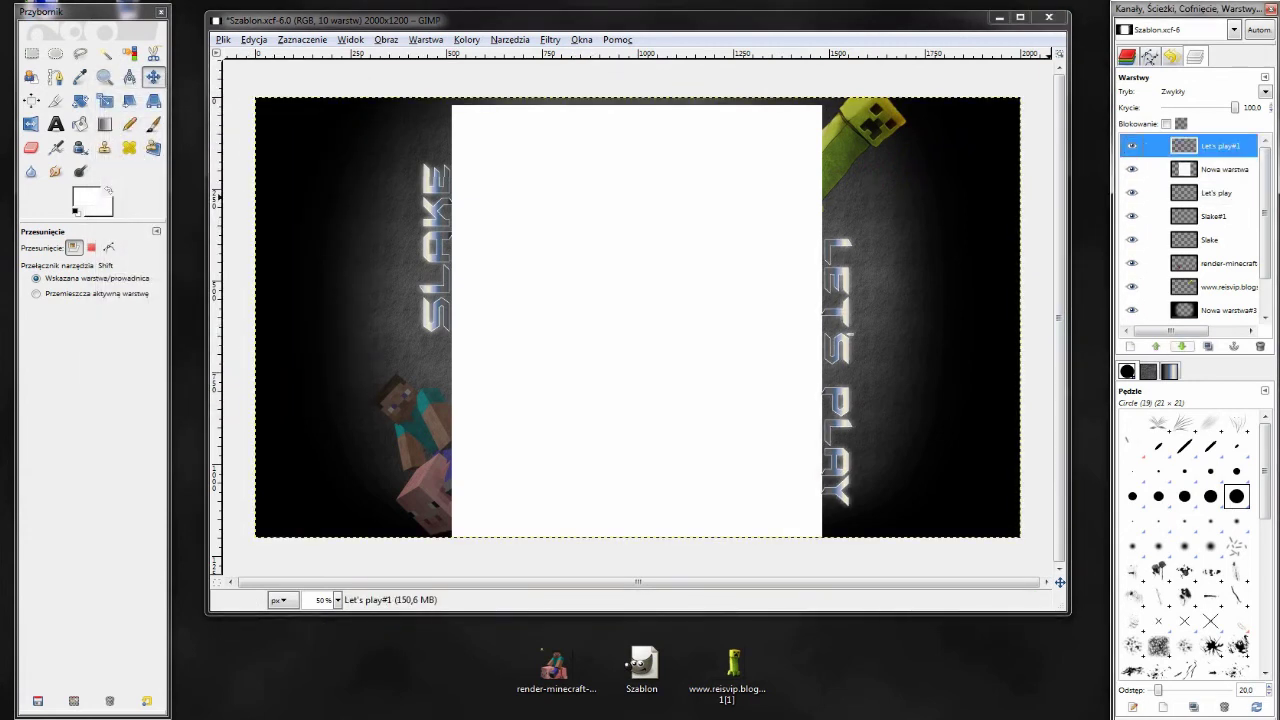
{"action": "left_click", "coordinate": [1181, 346]}
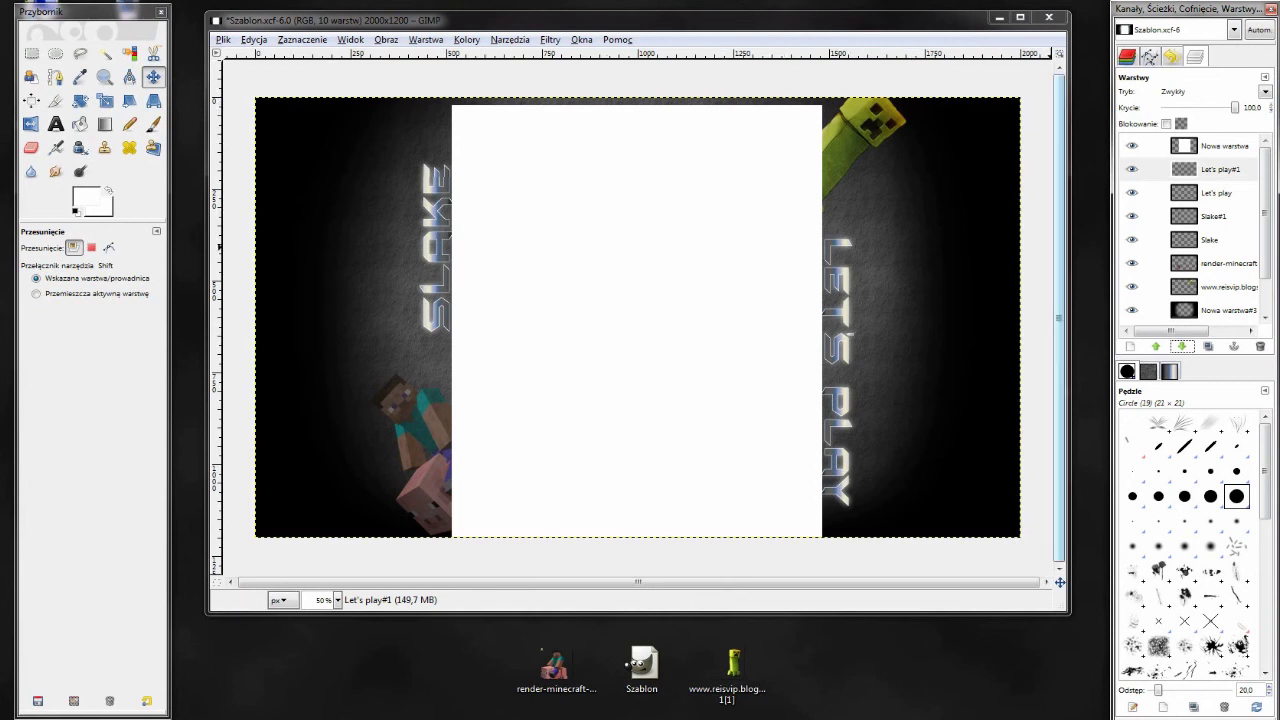
{"action": "left_click", "coordinate": [1060, 300]}
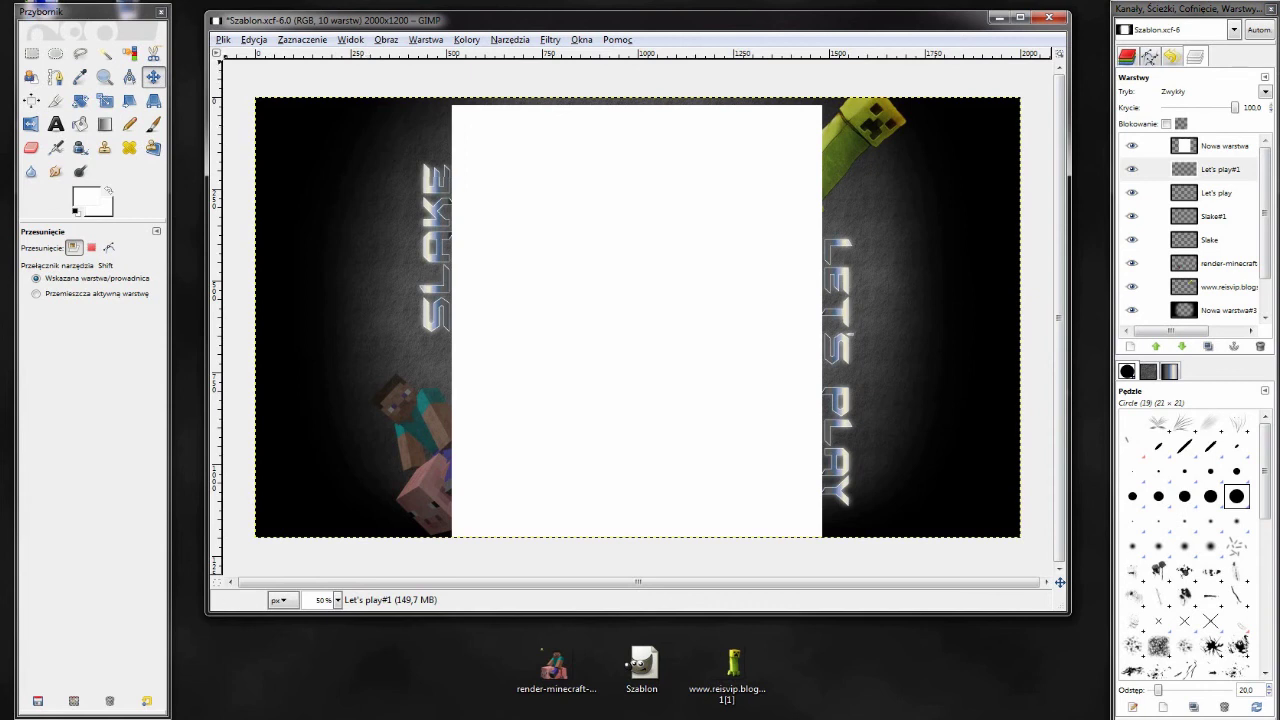
- Save the image to the desktop as Layout.png, exporting it for the PNG format, and quit GIMP
{"action": "left_click", "coordinate": [223, 39]}
{"action": "left_click", "coordinate": [265, 178]}
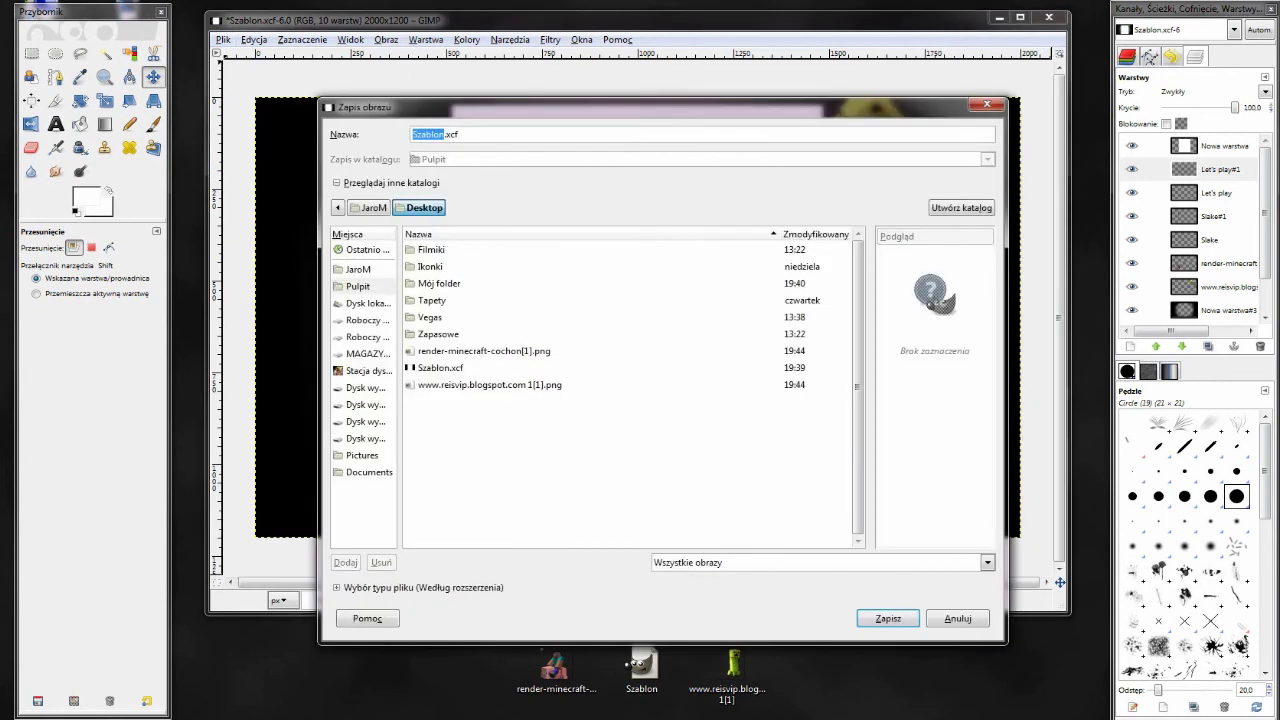
{"action": "type", "text": "Layout"}
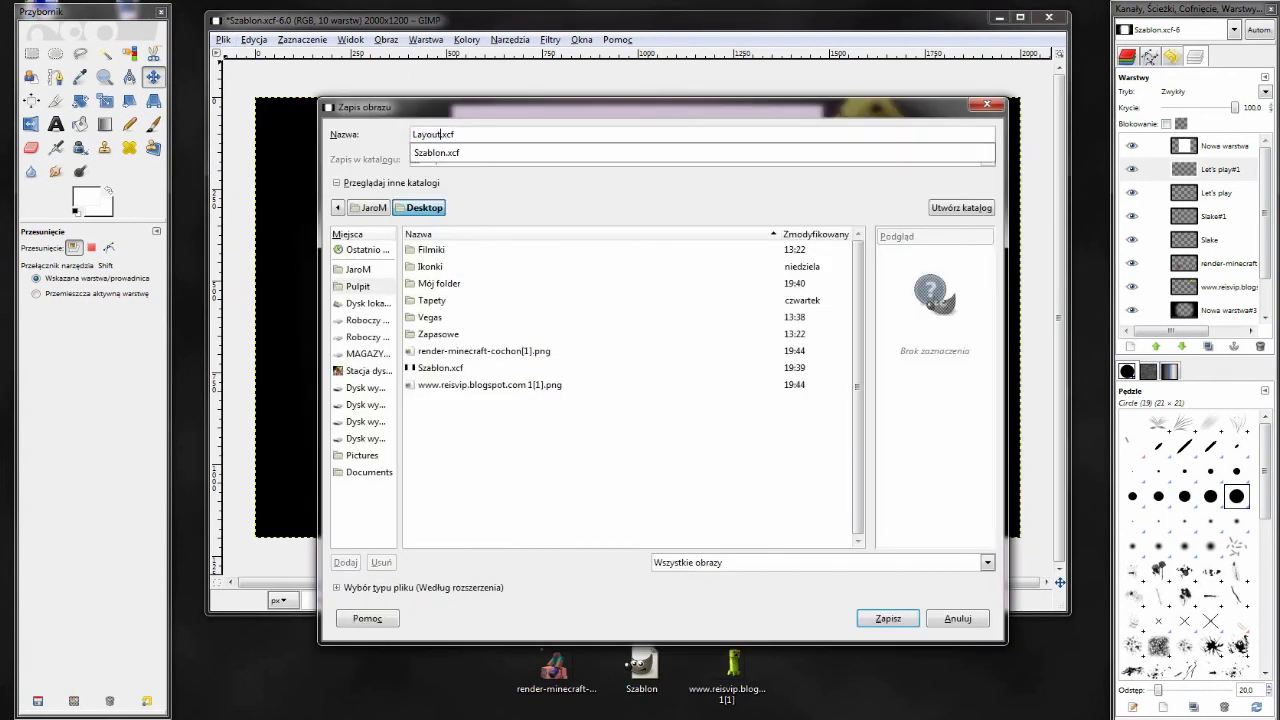
{"action": "key", "text": "Return"}
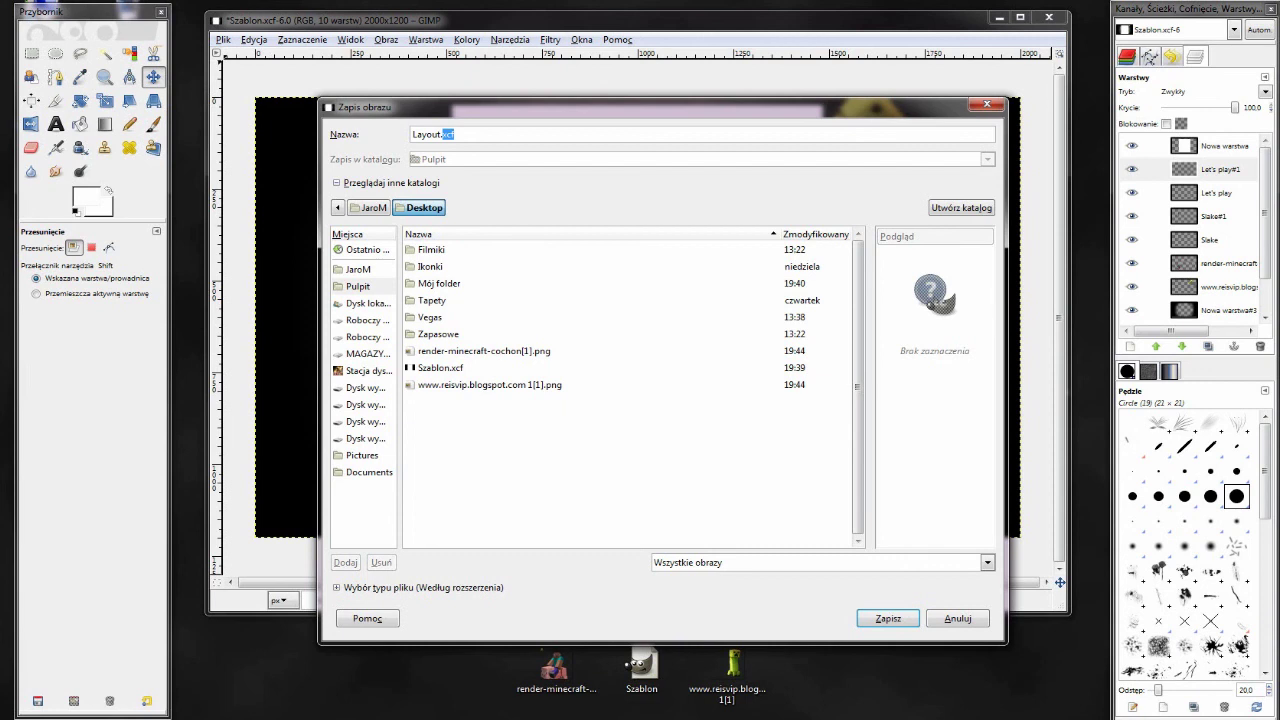
{"action": "type", "text": "g"}
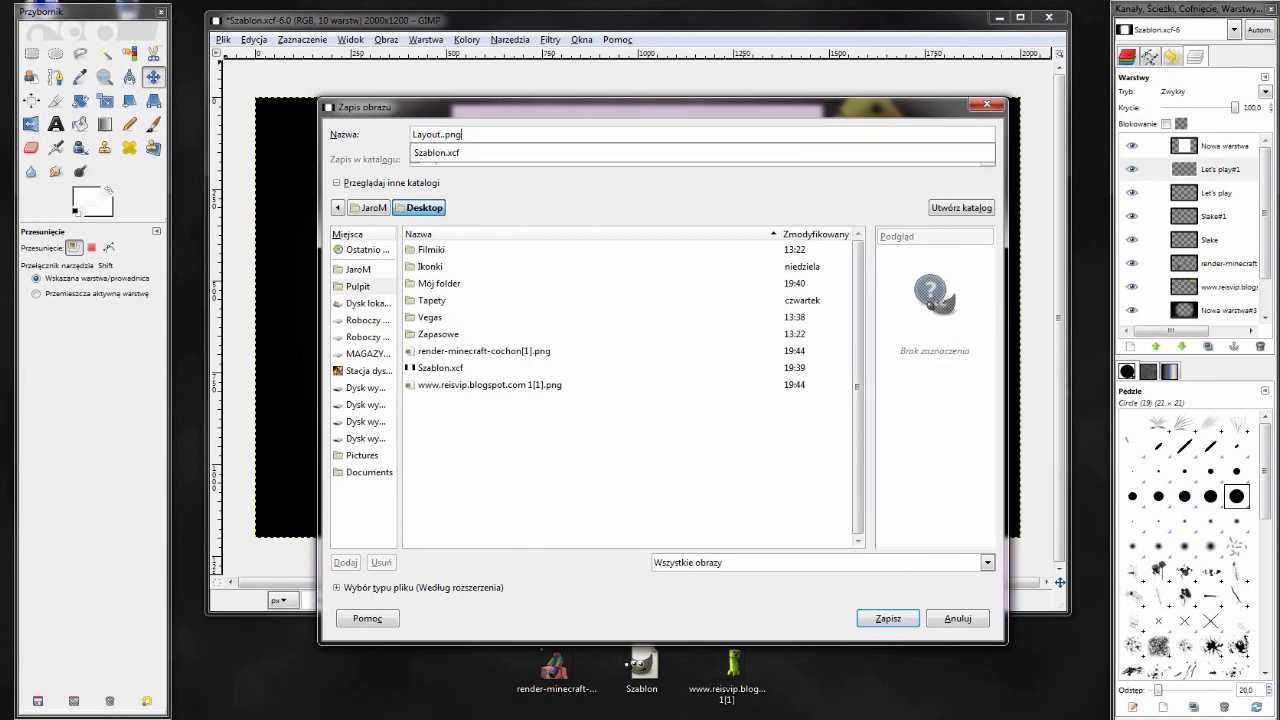
{"action": "key", "text": "Return"}
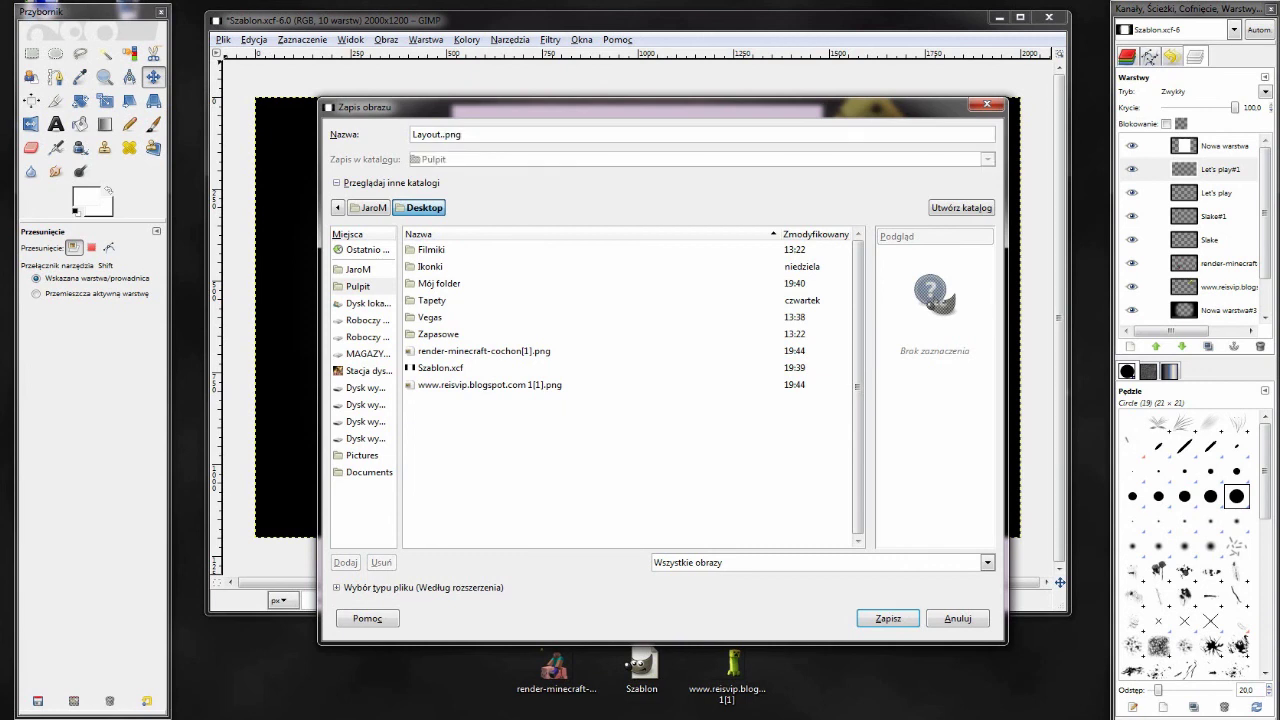
{"action": "key", "text": "ctrl+a"}
{"action": "left_click", "coordinate": [456, 134]}
{"action": "key", "text": "BackSpace"}
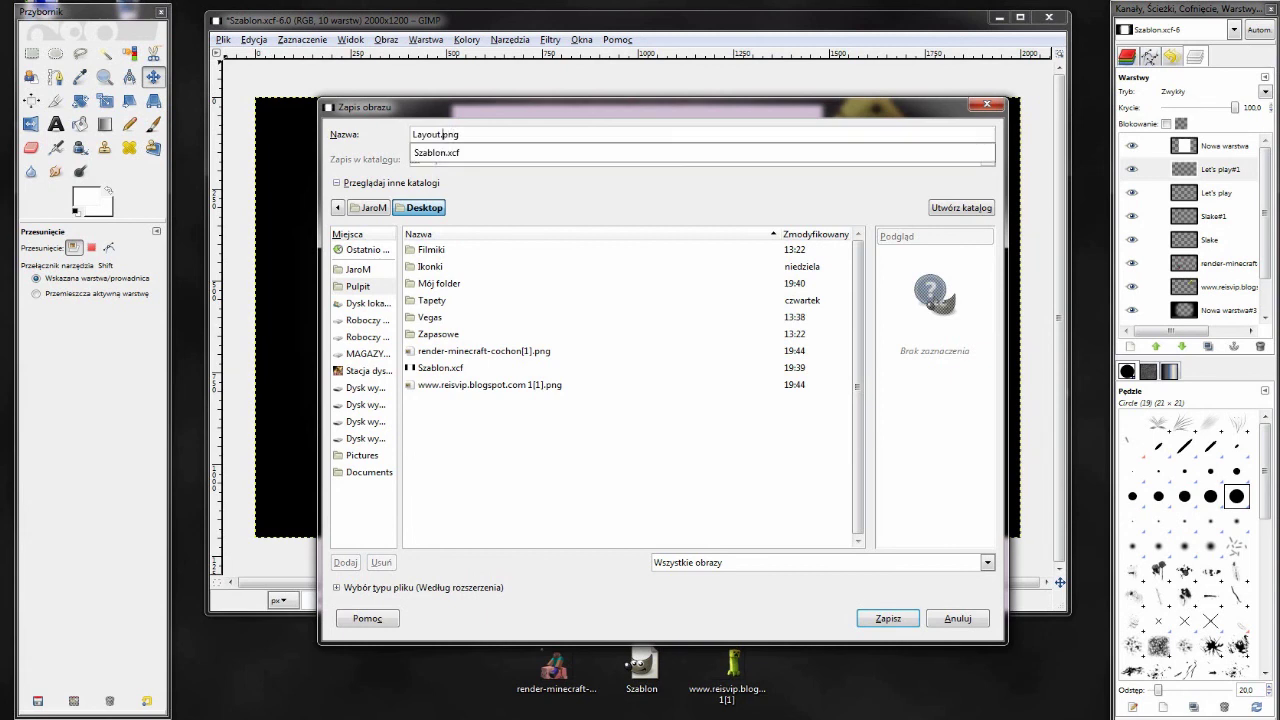
{"action": "key", "text": "Return"}
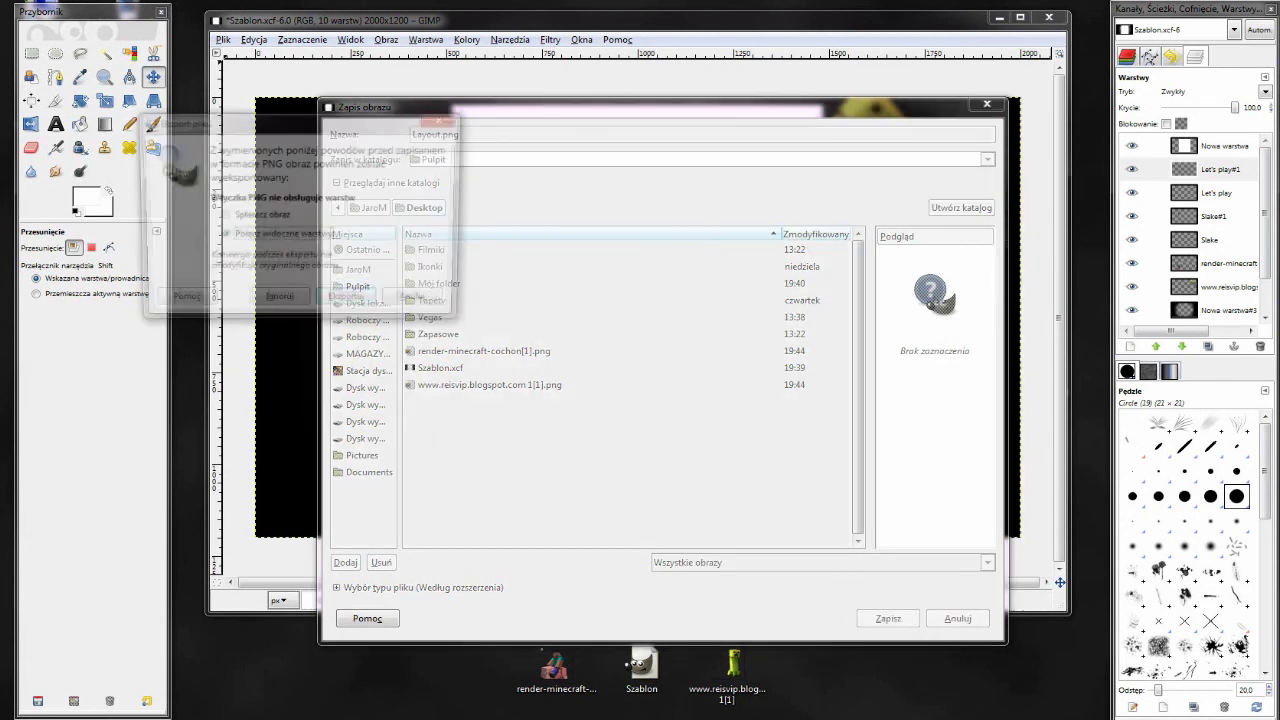
{"action": "key", "text": "Return"}
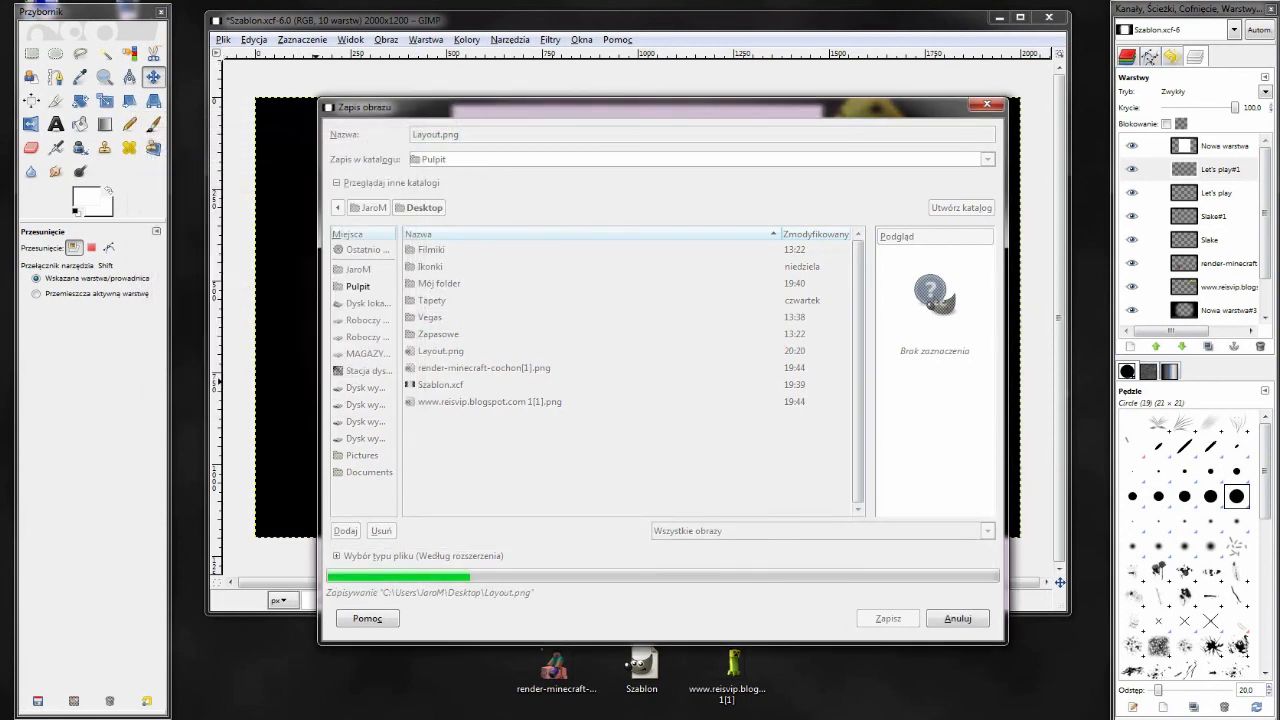
{"action": "key", "text": "Return"}
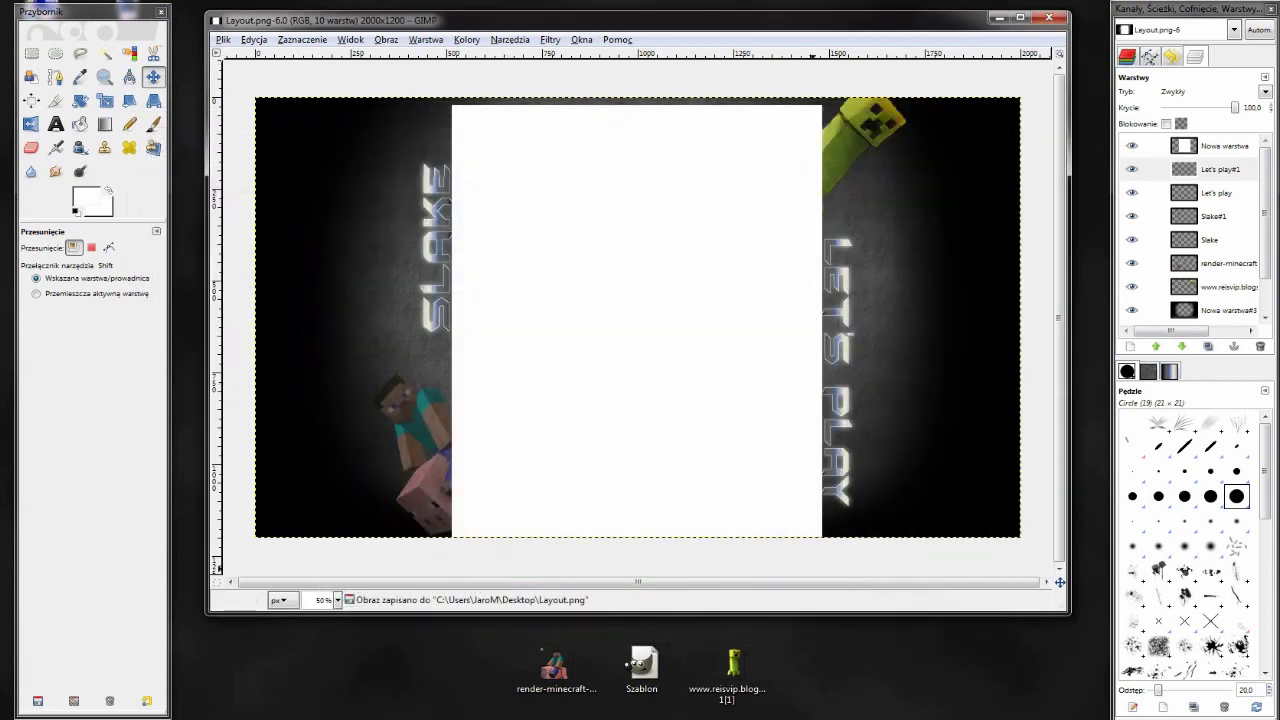
{"action": "key", "text": "ctrl+w"}
{"action": "key", "text": "ctrl+q"}
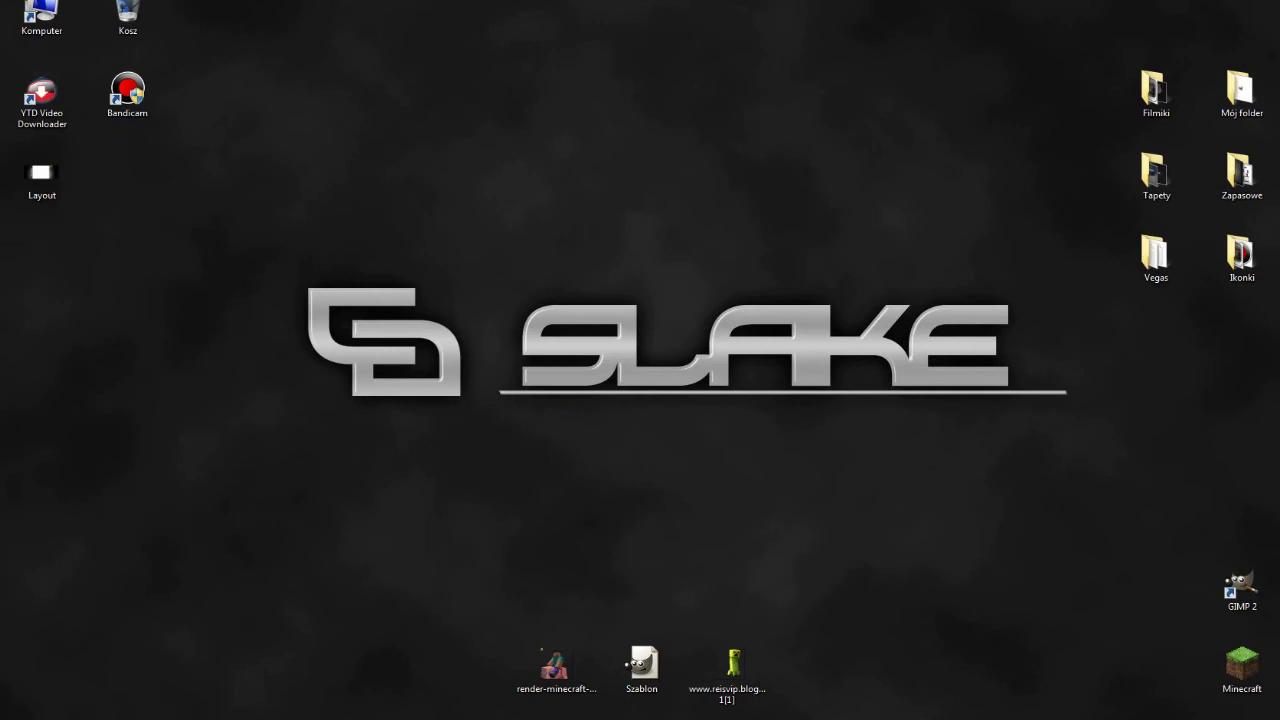
{"action": "left_click_drag", "start_coordinate": [41, 175], "coordinate": [641, 175]}
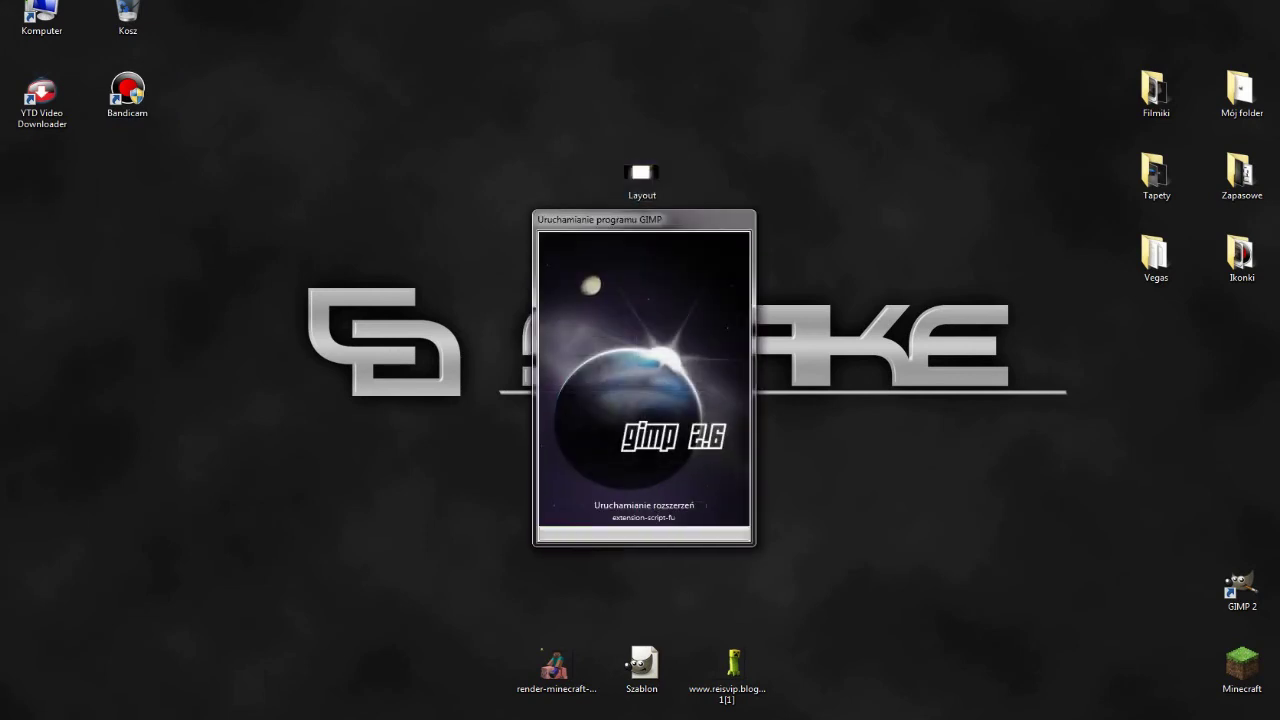
{"action": "key", "text": "ctrl+w"}
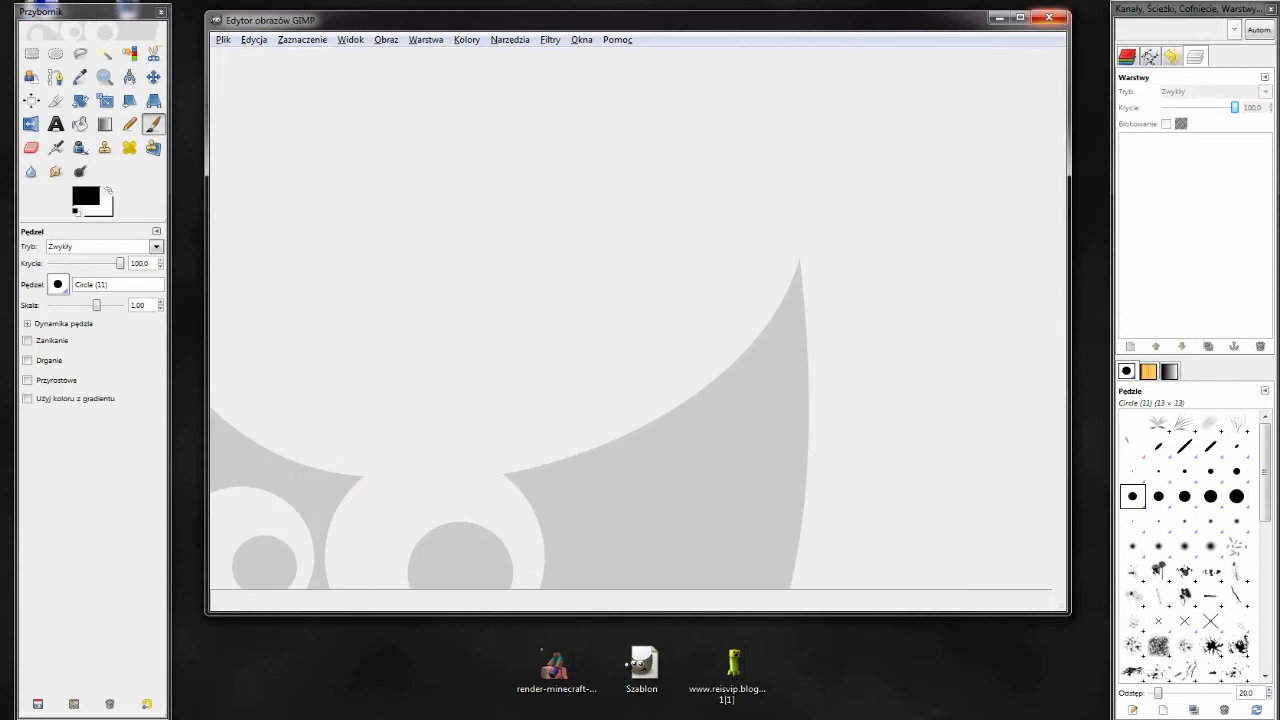
{"action": "left_click", "coordinate": [1048, 18]}
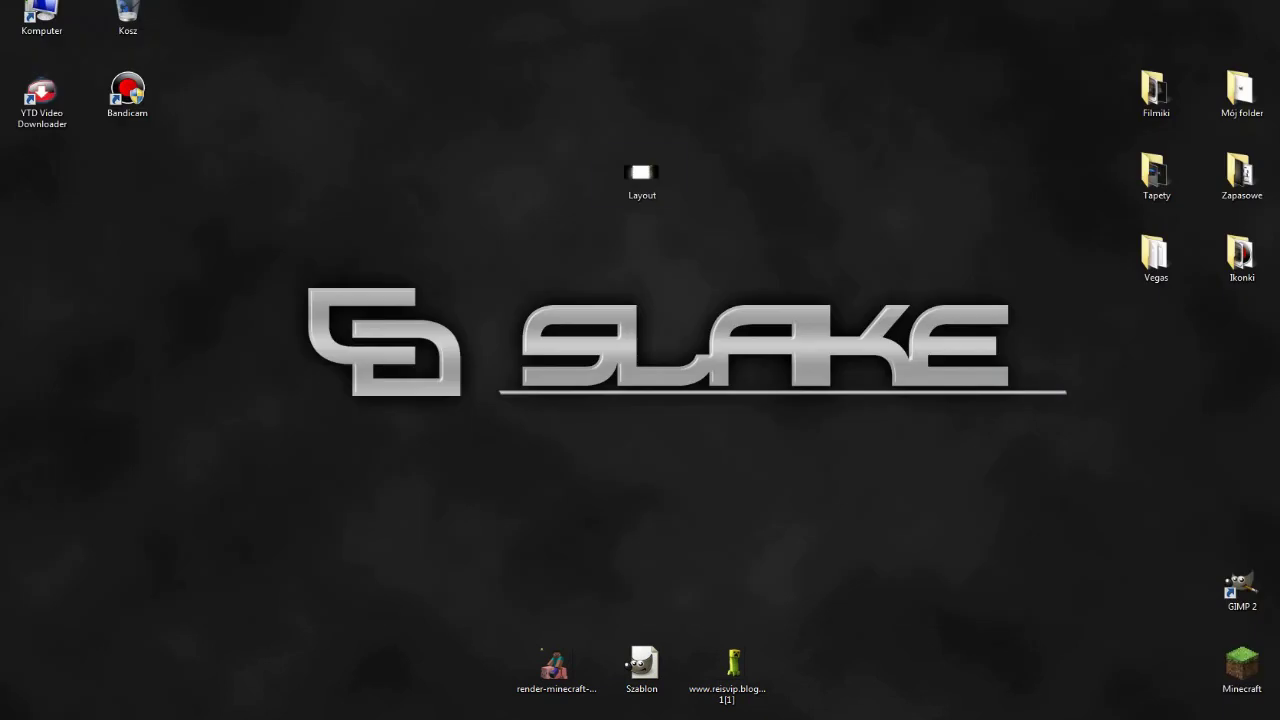
- Open the Layout image from the desktop in Windows Photo Viewer to check the finished background, and close the viewer
{"action": "right_click", "coordinate": [652, 176]}
{"action": "mouse_move", "coordinate": [760, 325]}
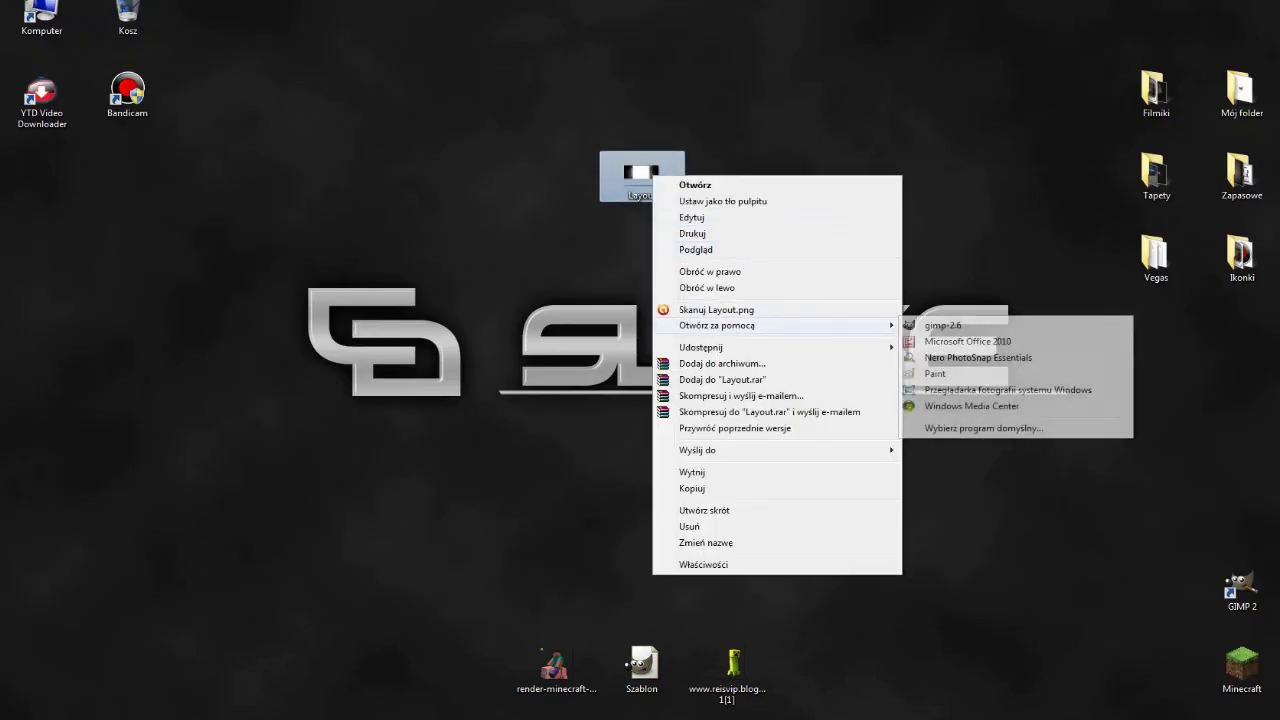
{"action": "left_click", "coordinate": [980, 390]}
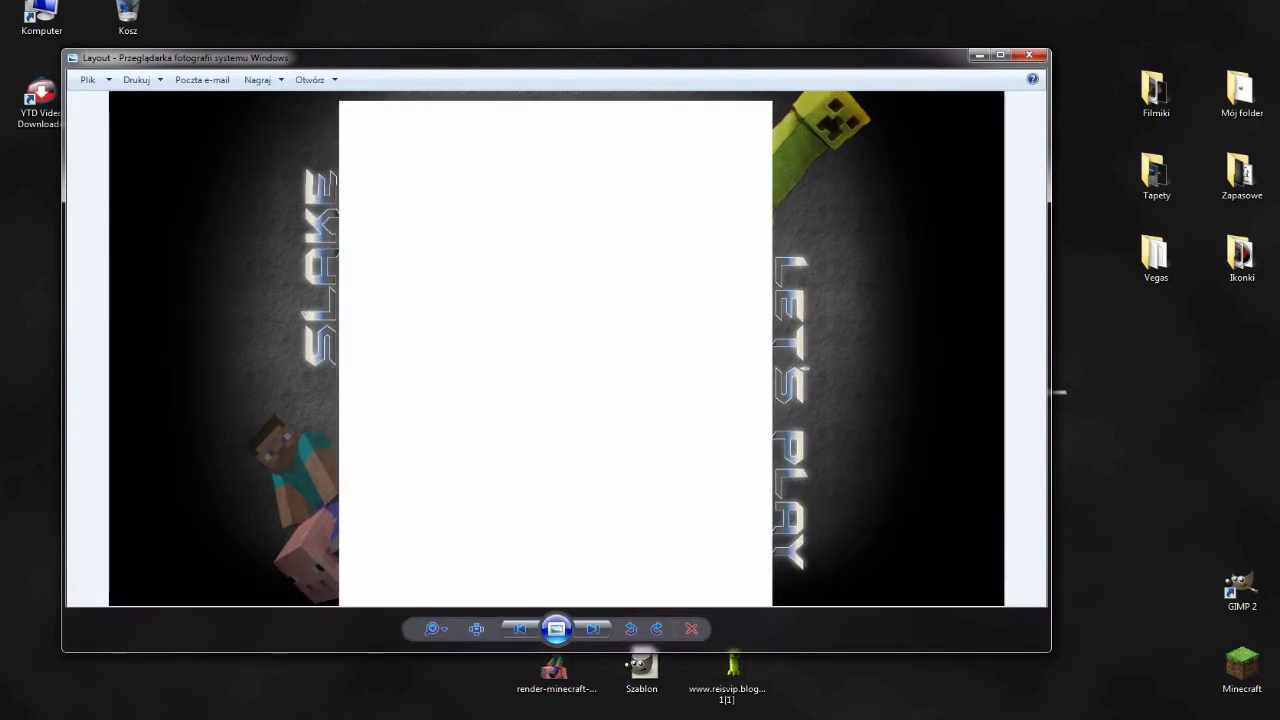
{"action": "left_click", "coordinate": [1029, 54]}
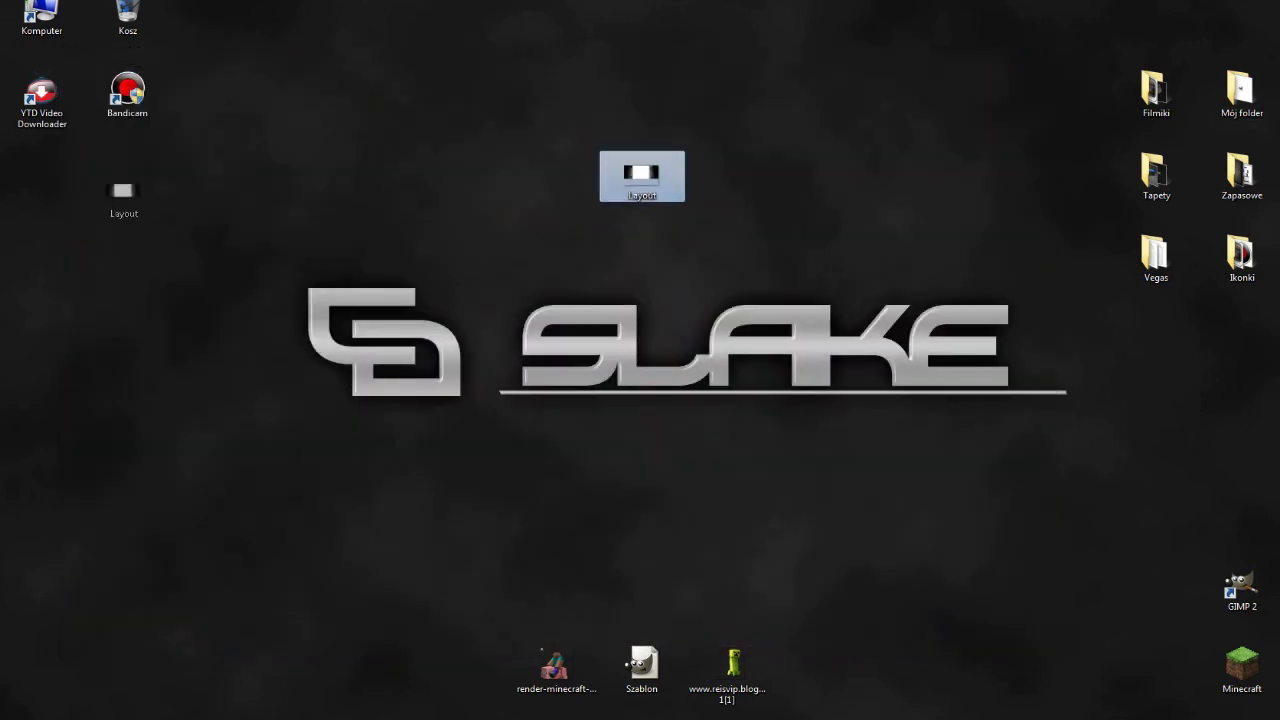
- Move the Layout file's icon on the desktop directly below the Bandicam shortcut
{"action": "left_click_drag", "start_coordinate": [122, 192], "coordinate": [127, 180]}
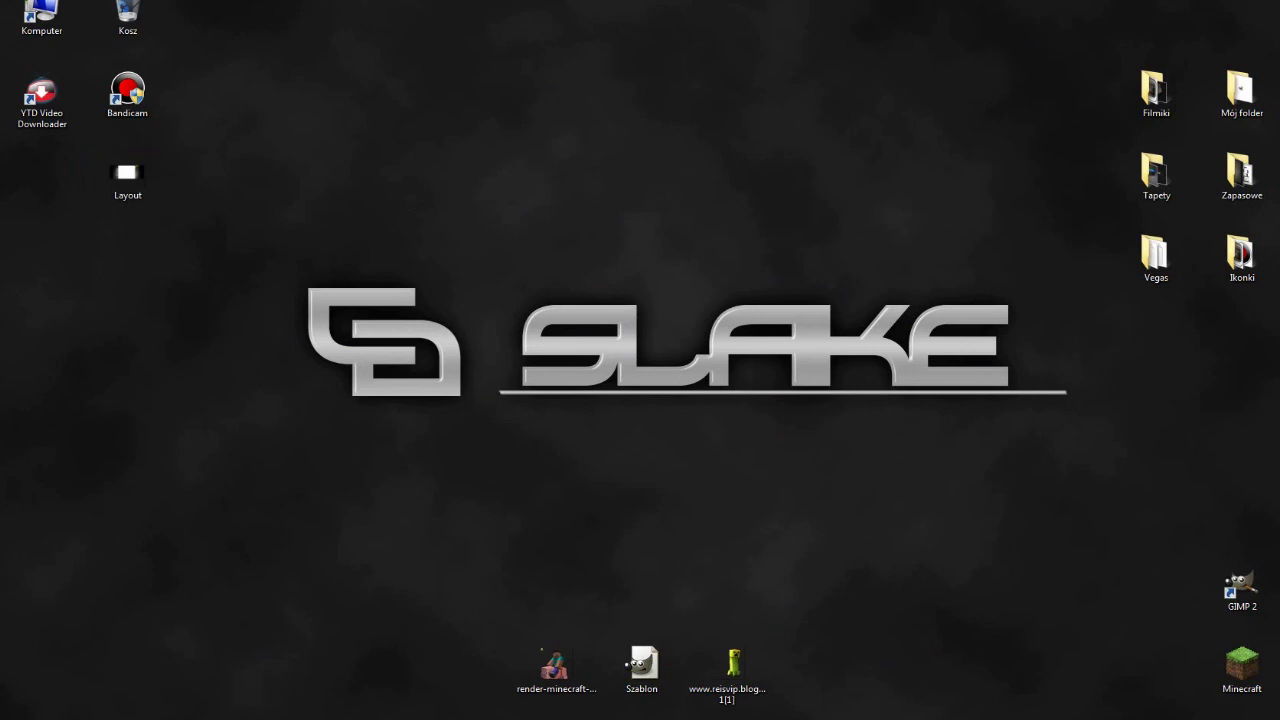
{"action": "left_click_drag", "start_coordinate": [325, 280], "coordinate": [380, 390]}
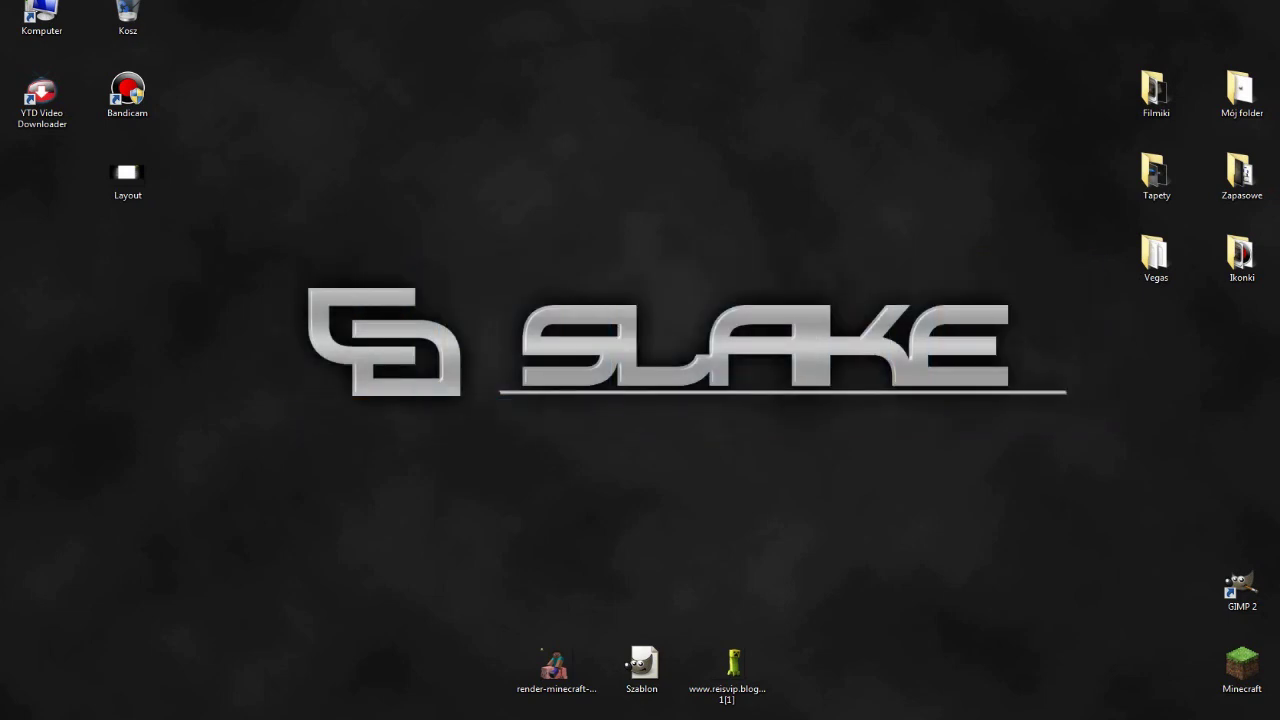